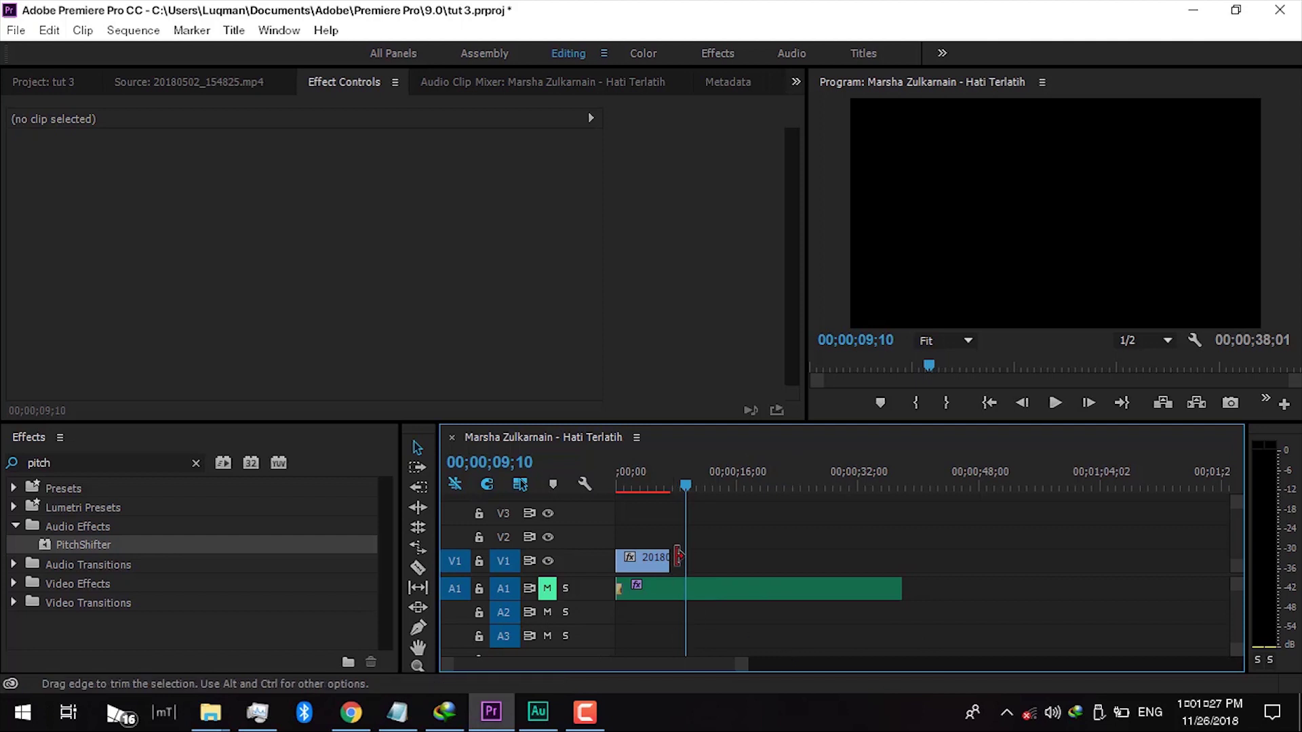
Step: Try a 60% speed on the V1 video clip, scrub through it, and undo the speed change
{"action": "left_click_drag", "start_coordinate": [685, 485], "coordinate": [617, 490]}
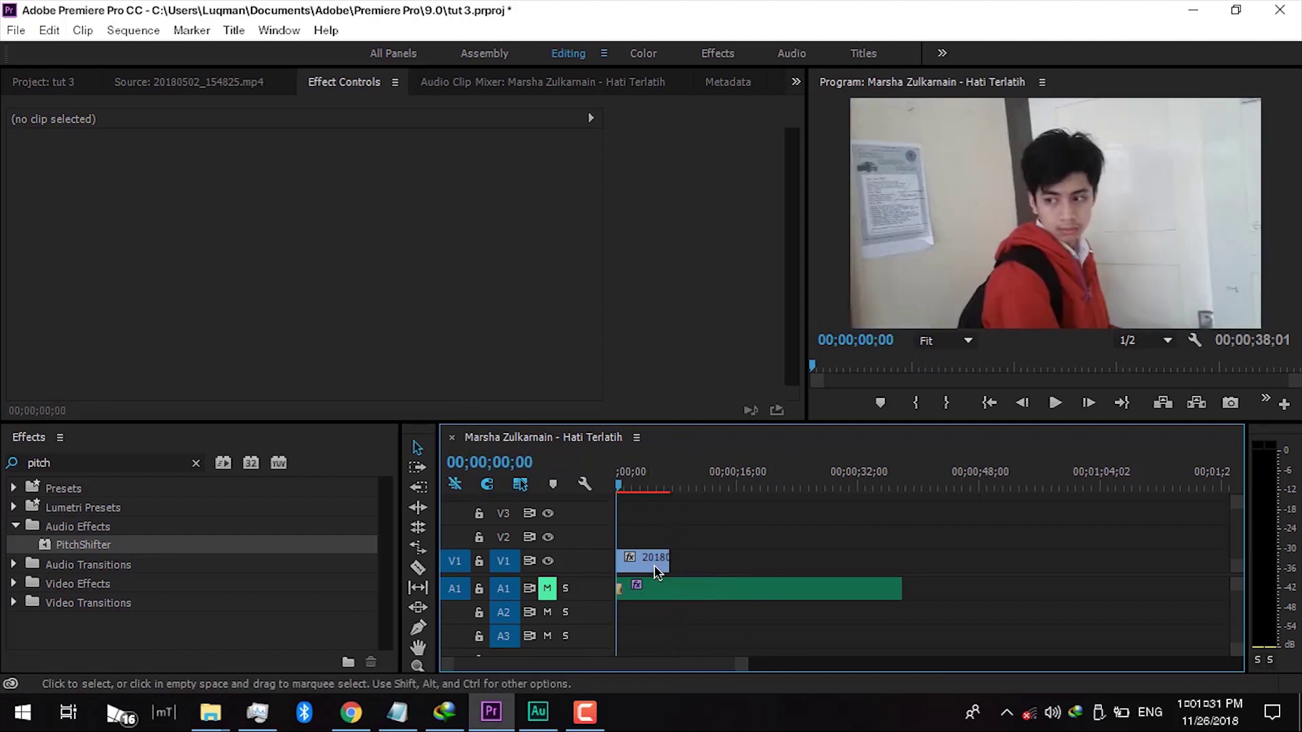
{"action": "left_click", "coordinate": [655, 563]}
{"action": "right_click", "coordinate": [655, 560]}
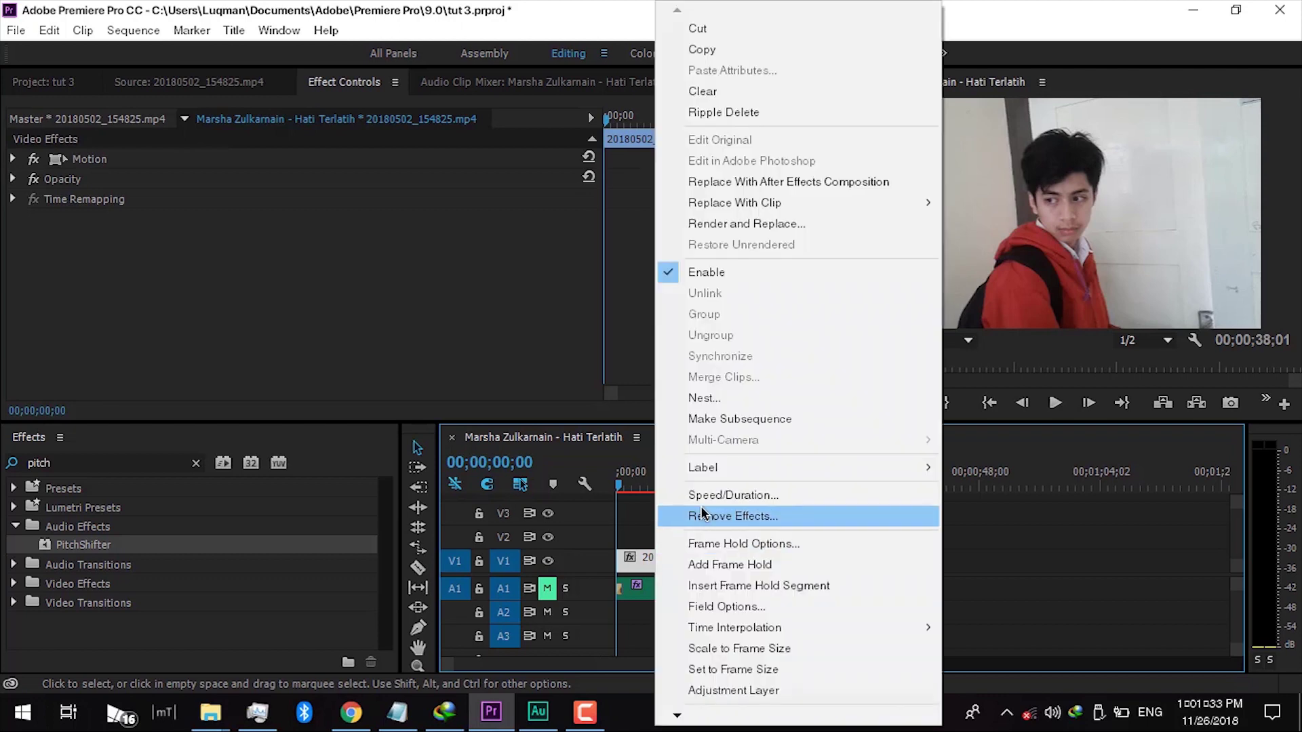
{"action": "left_click", "coordinate": [731, 493]}
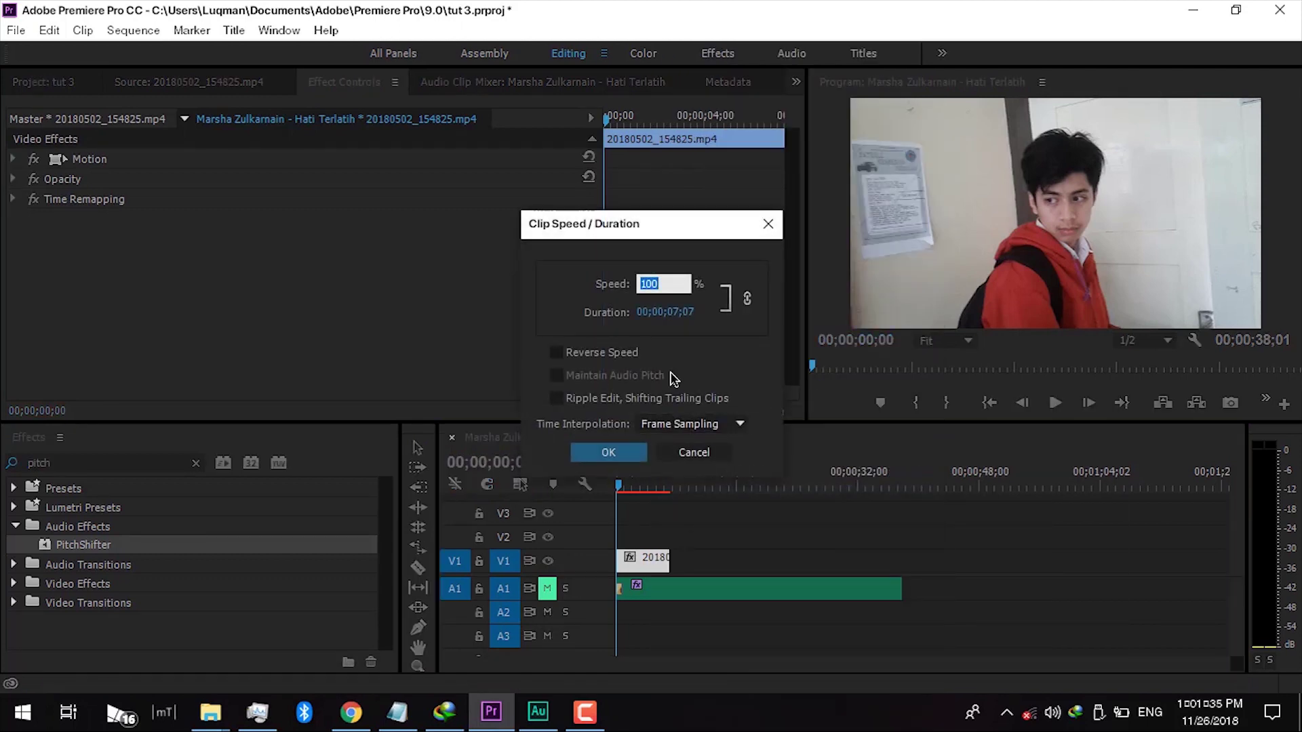
{"action": "type", "text": "60"}
{"action": "left_click", "coordinate": [623, 452]}
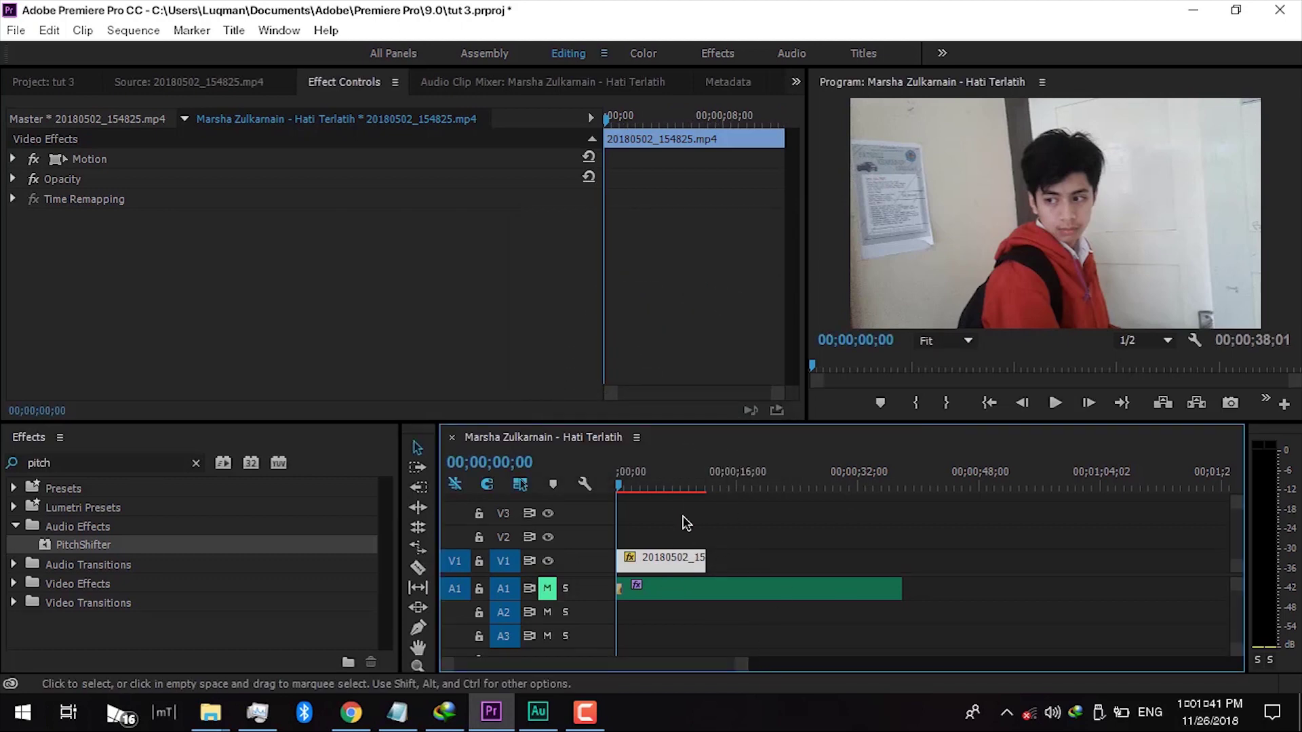
{"action": "left_click_drag", "start_coordinate": [624, 487], "coordinate": [668, 503]}
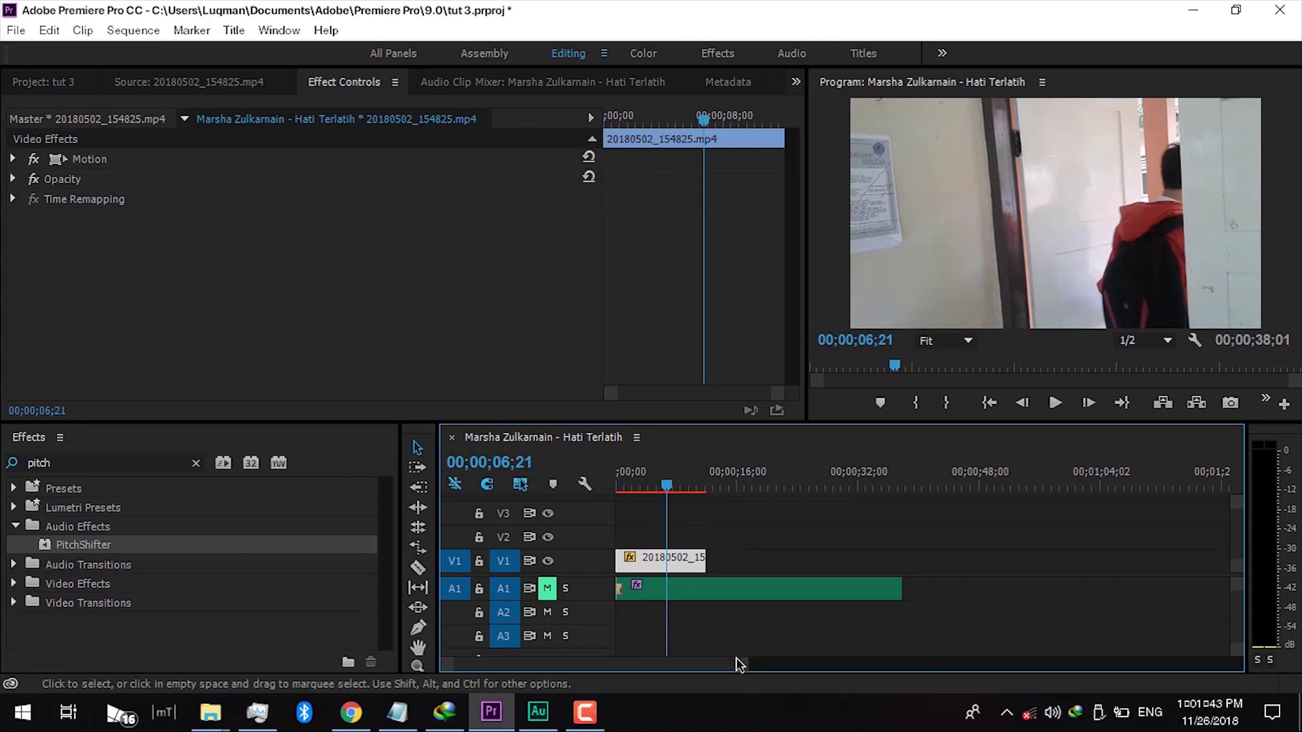
{"action": "key", "text": "ctrl+z"}
{"action": "left_click_drag", "start_coordinate": [648, 478], "coordinate": [588, 495]}
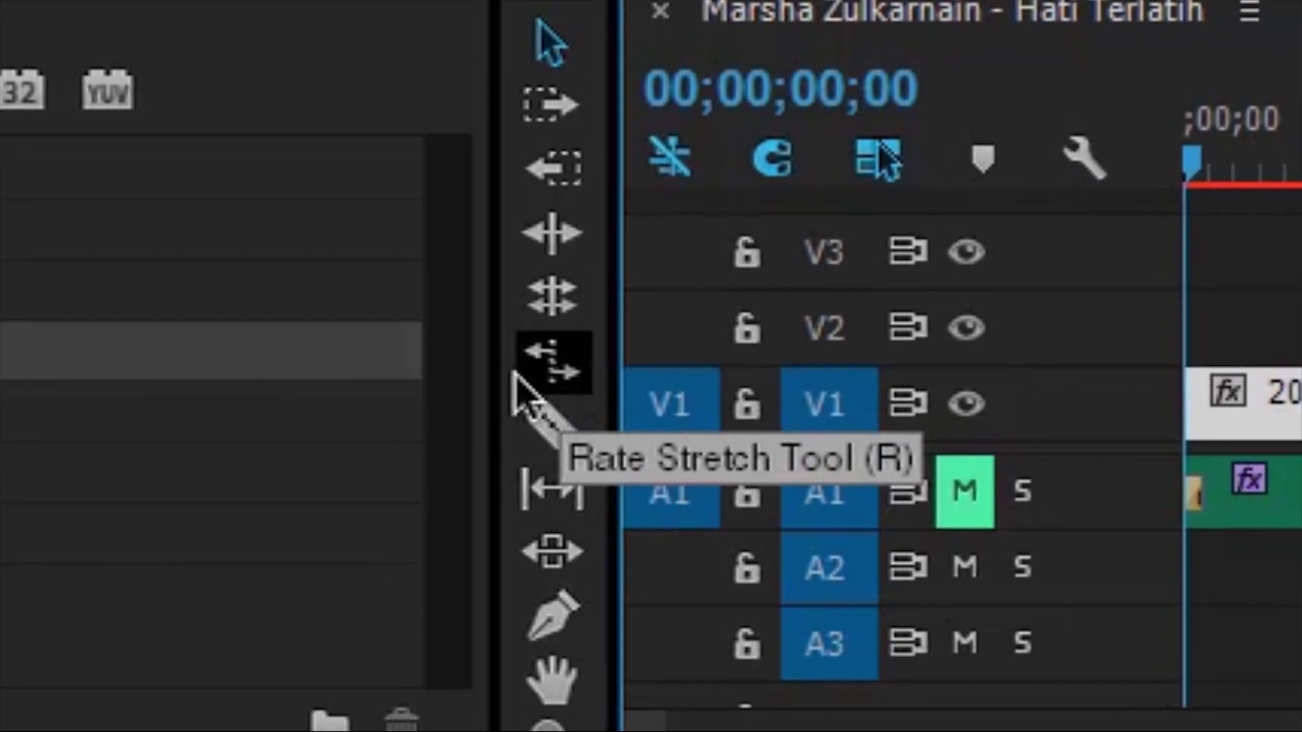
Step: Rate-stretch the V1 video clip to the end of the A1 audio clip and preview the slowed footage
{"action": "left_click", "coordinate": [559, 376]}
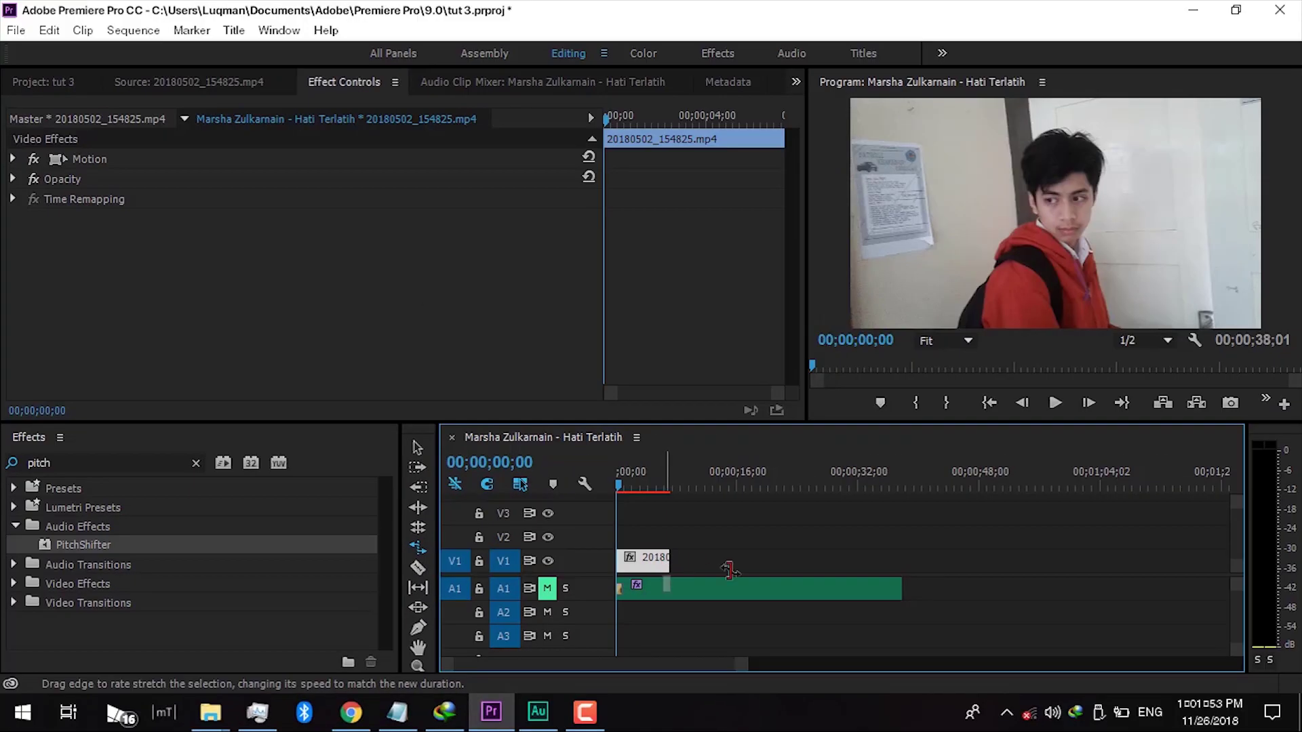
{"action": "left_click_drag", "start_coordinate": [669, 561], "coordinate": [892, 574]}
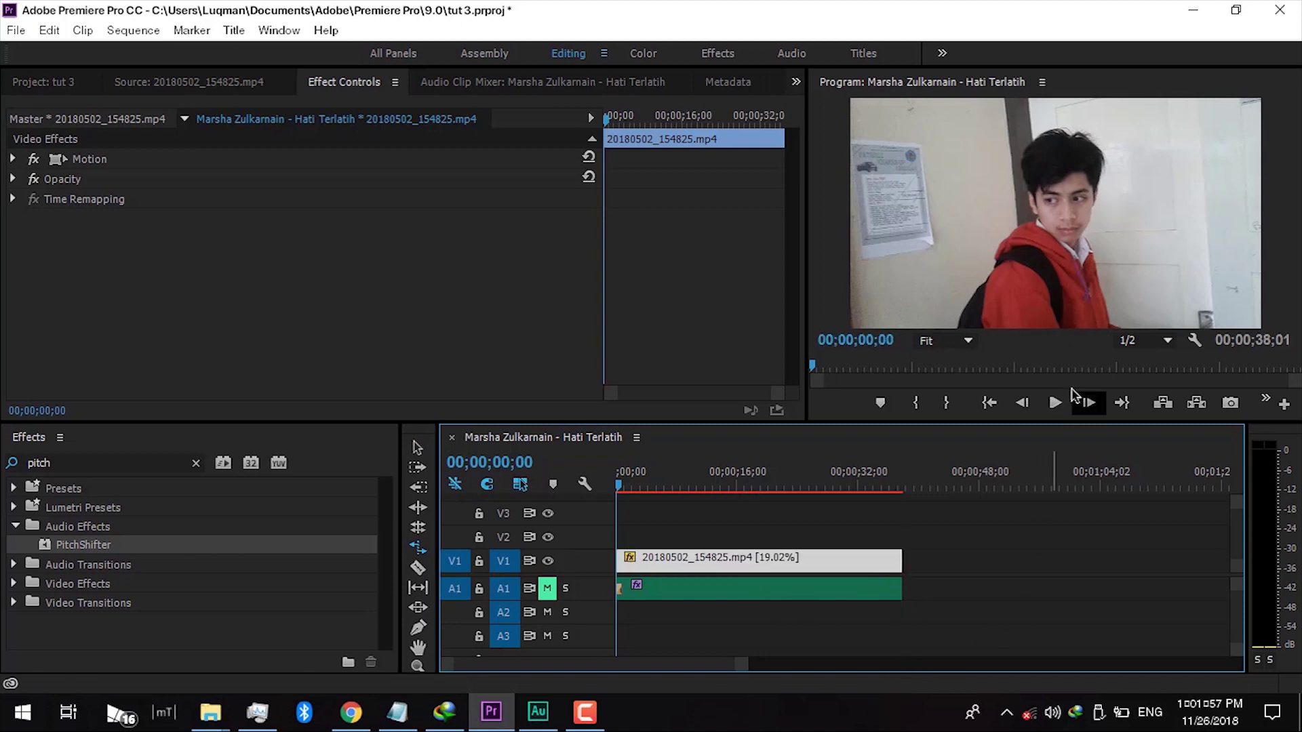
{"action": "left_click", "coordinate": [1055, 404]}
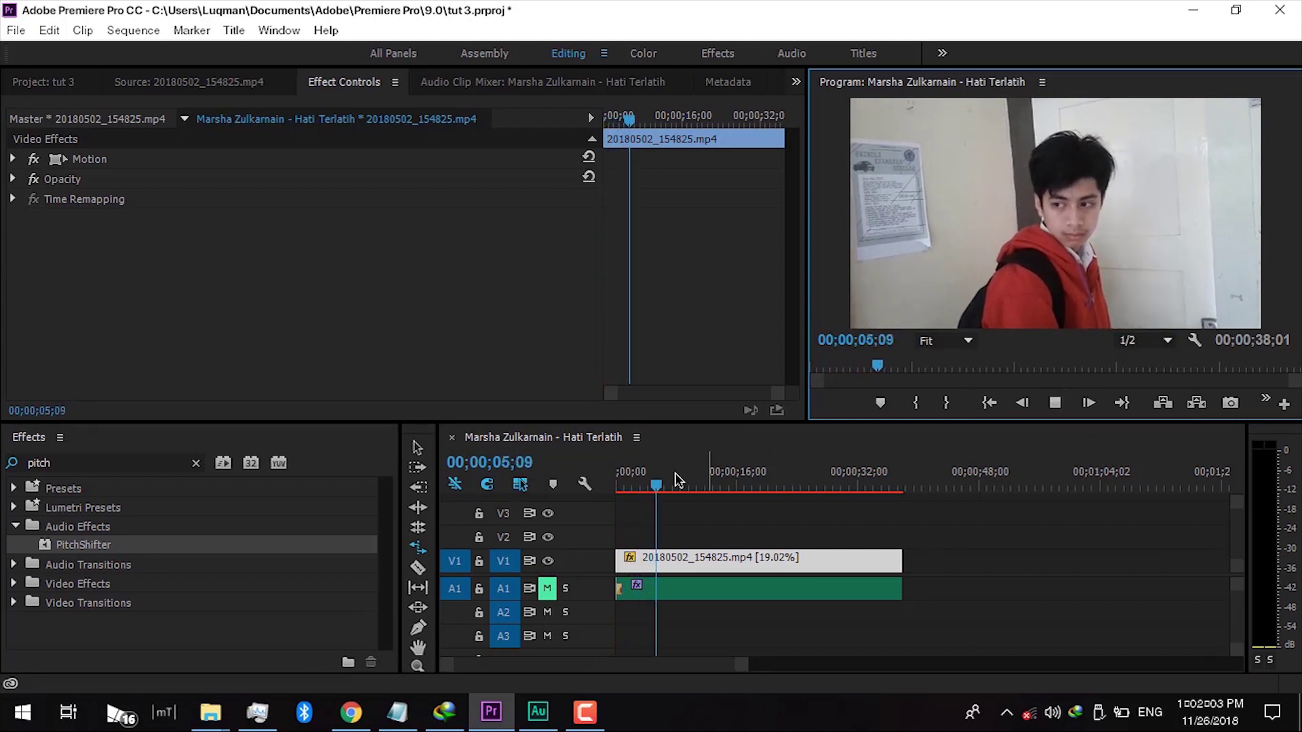
{"action": "left_click", "coordinate": [693, 488]}
{"action": "left_click_drag", "start_coordinate": [701, 493], "coordinate": [708, 489]}
{"action": "left_click", "coordinate": [1056, 403]}
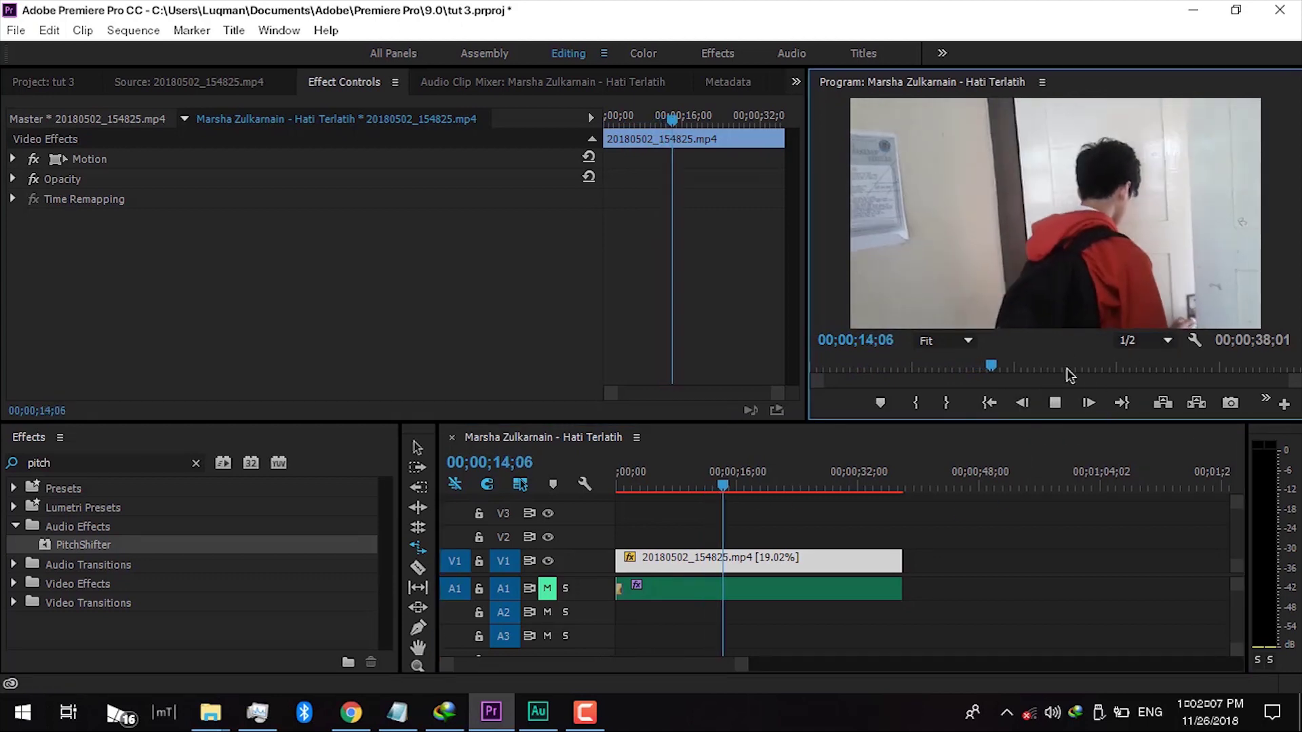
{"action": "left_click", "coordinate": [1054, 407]}
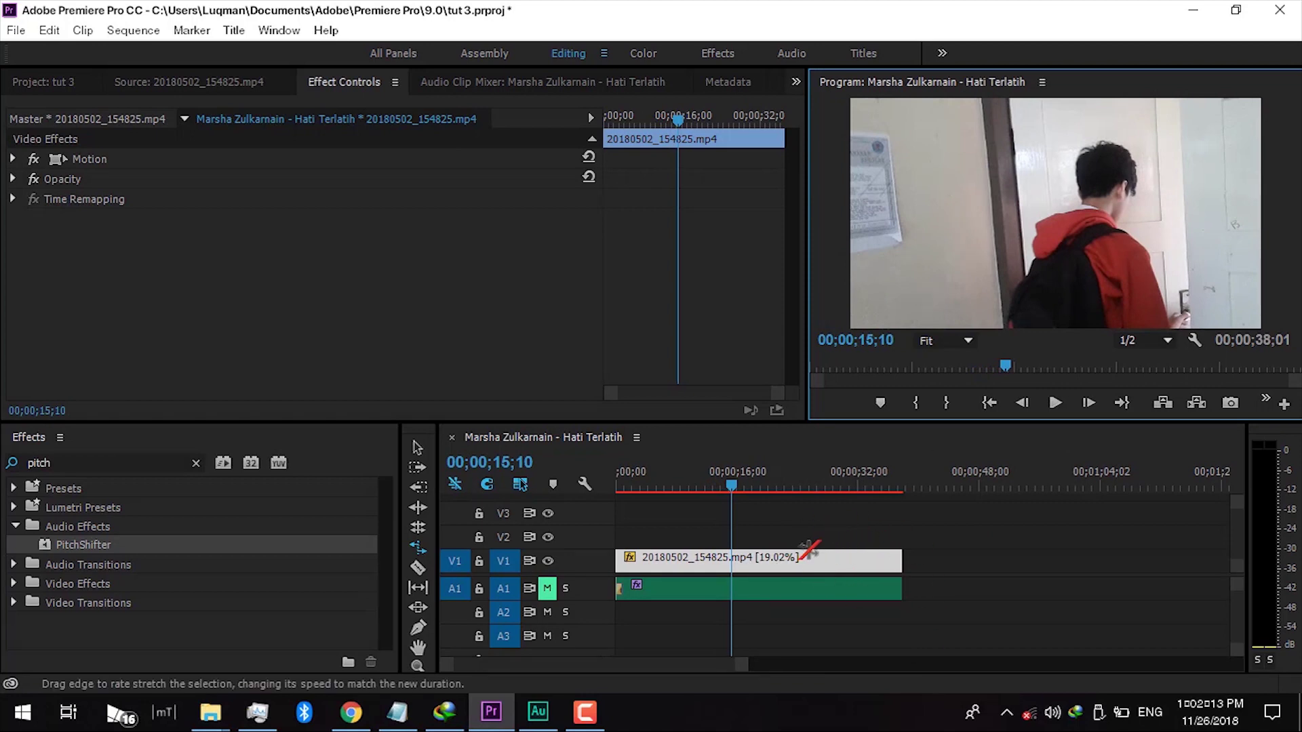
{"action": "left_click_drag", "start_coordinate": [730, 486], "coordinate": [870, 501]}
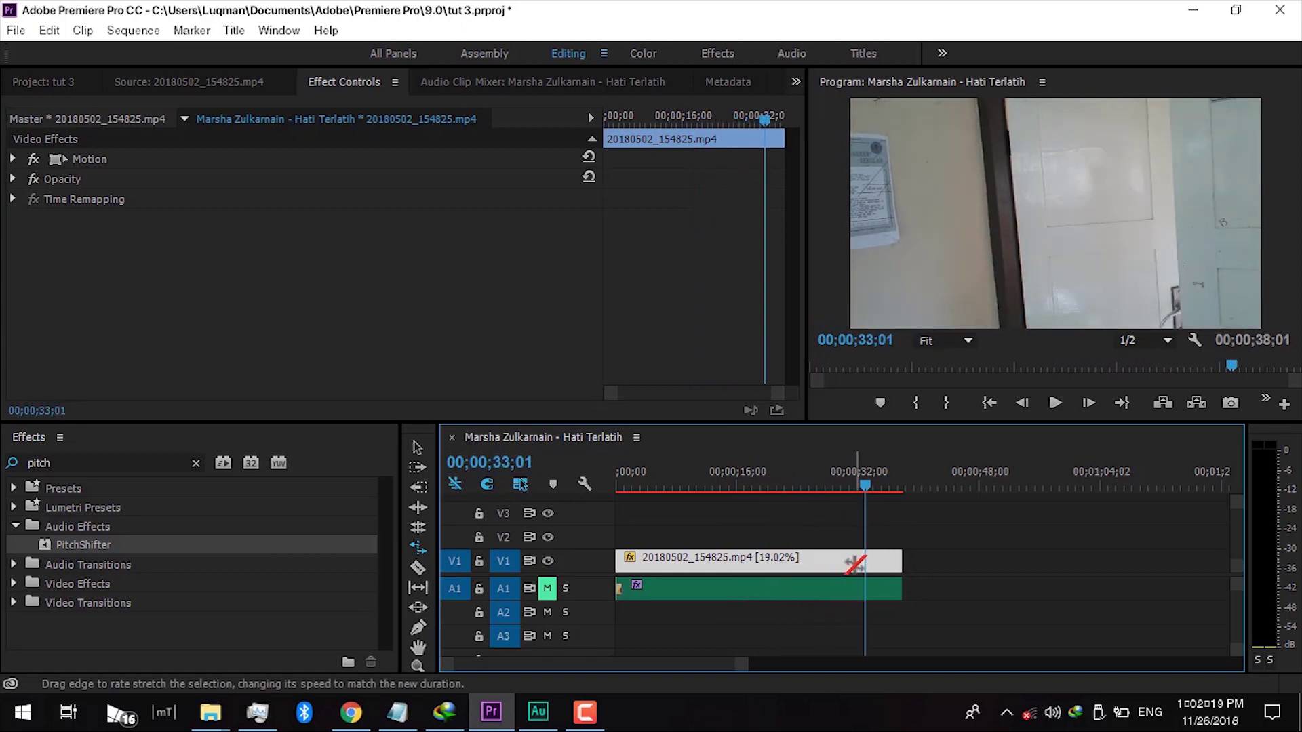
Step: Undo the V1 clip's rate stretch, return the playhead to the start, and reactivate the Selection tool
{"action": "key", "text": "ctrl+z"}
{"action": "left_click_drag", "start_coordinate": [784, 478], "coordinate": [614, 510]}
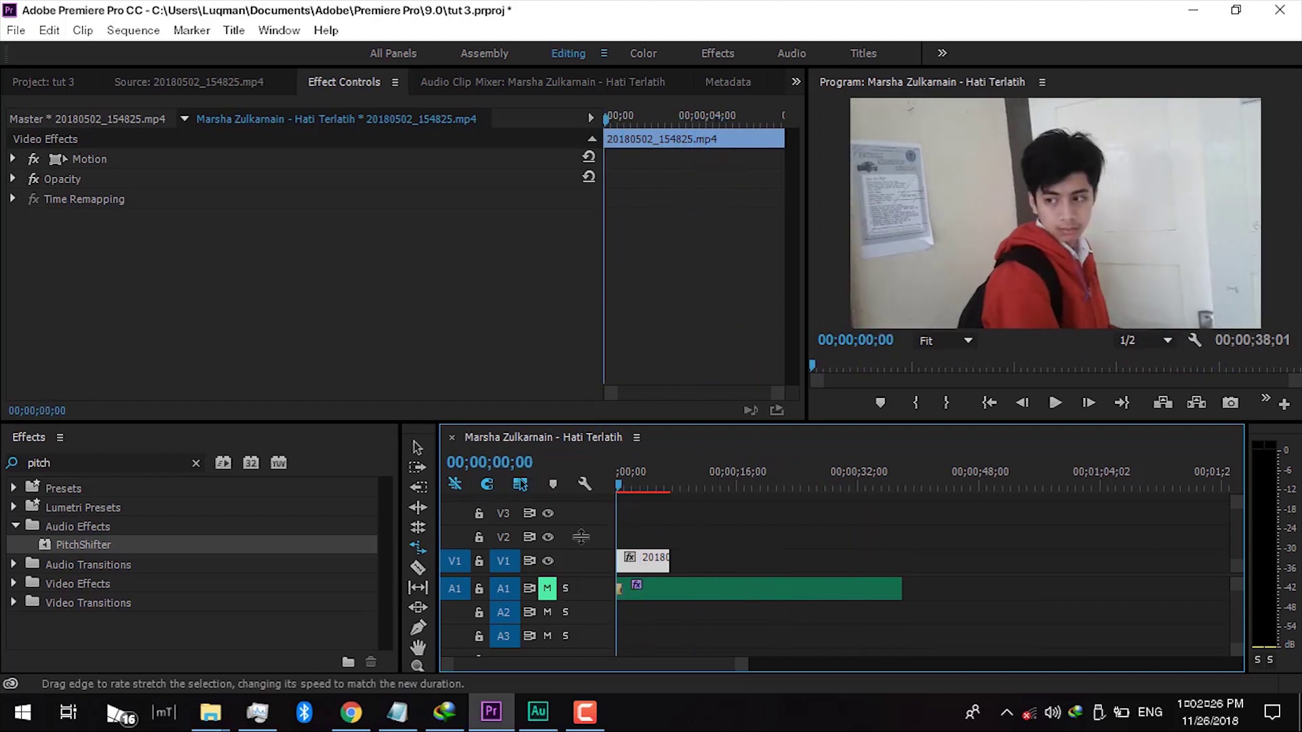
{"action": "left_click", "coordinate": [417, 449]}
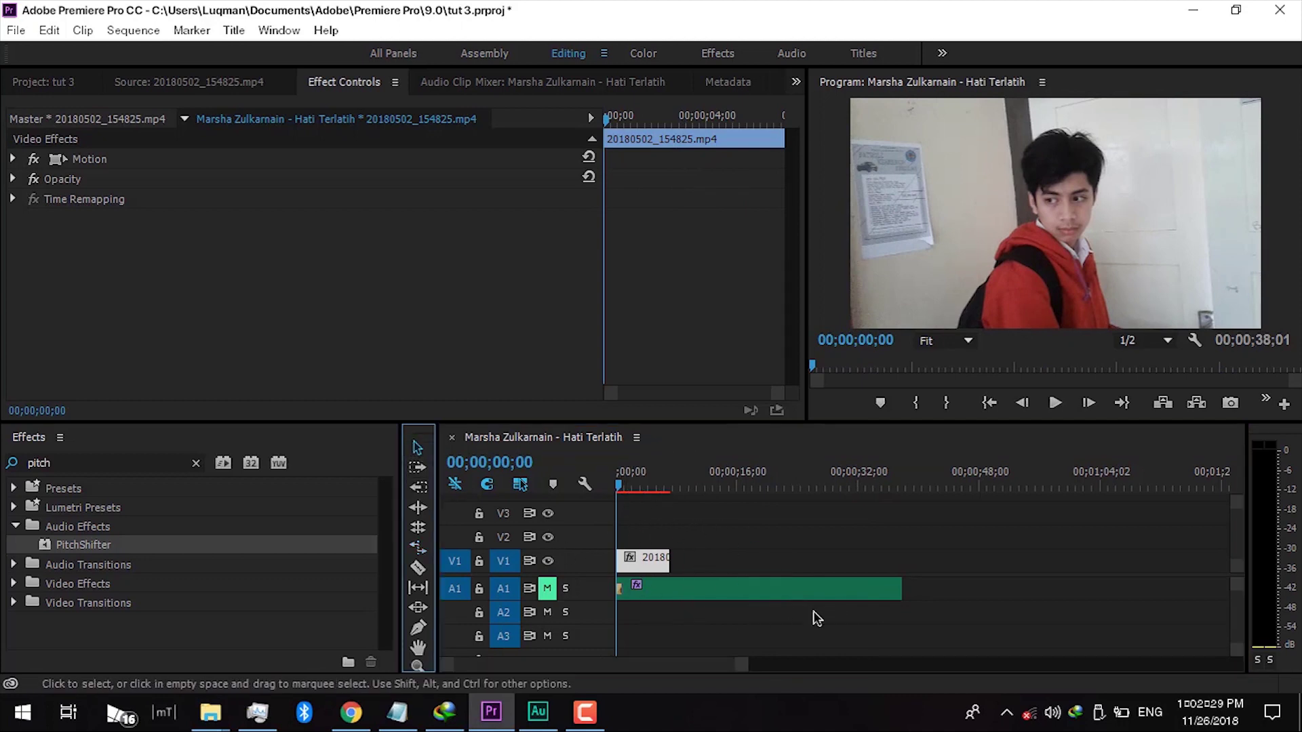
Step: Check which program version is installed in the About information and close it
{"action": "left_click", "coordinate": [326, 30]}
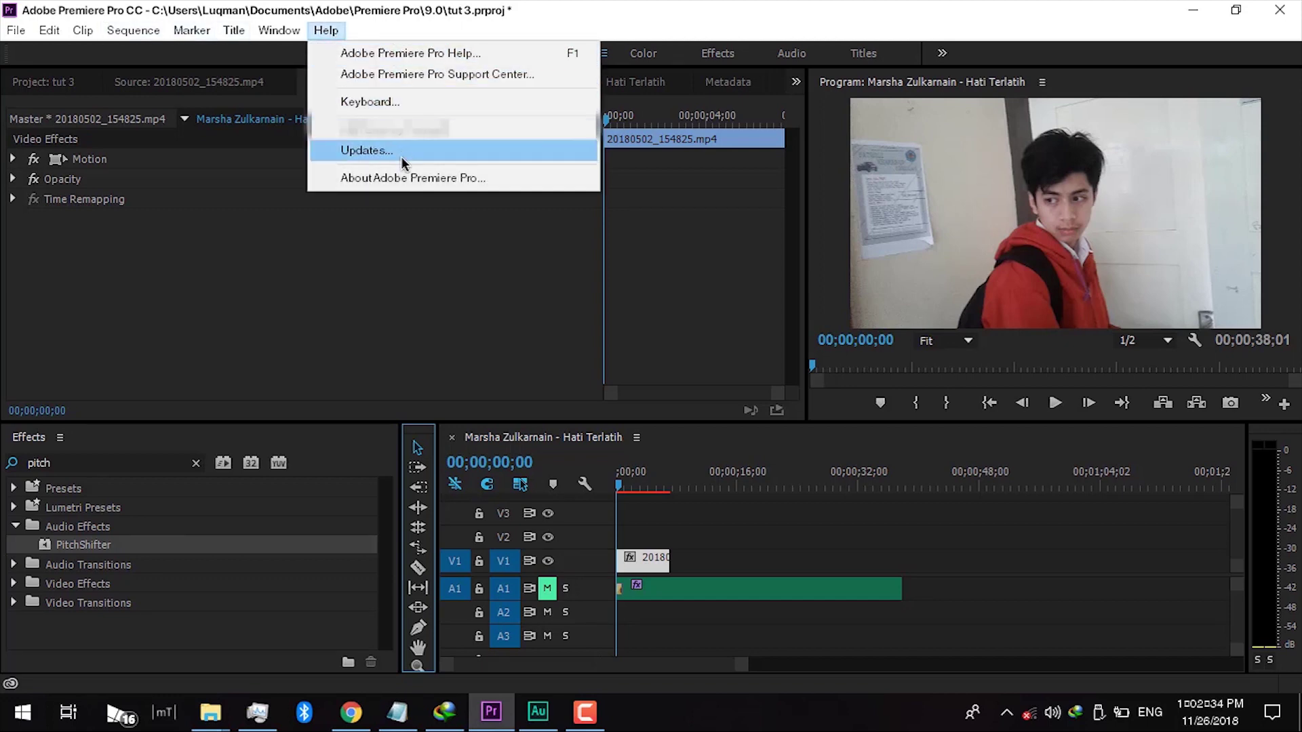
{"action": "left_click", "coordinate": [379, 178]}
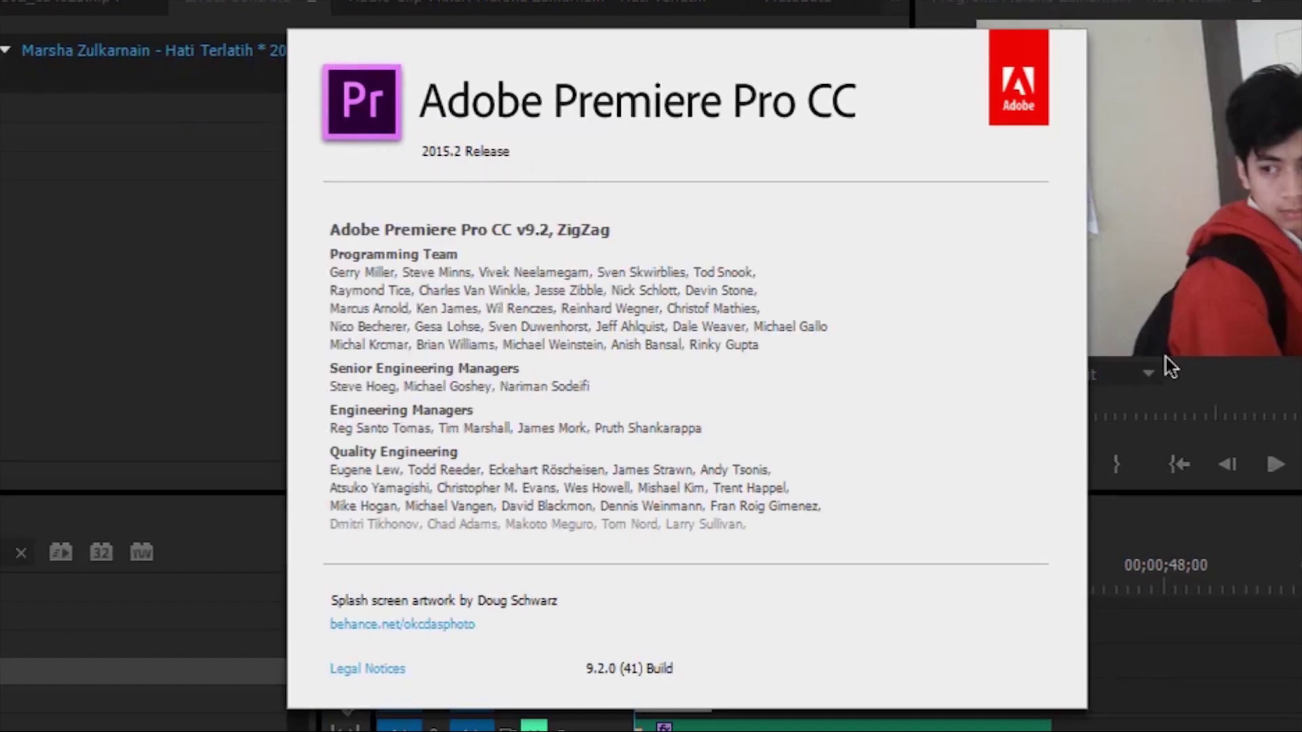
{"action": "left_click", "coordinate": [1066, 398]}
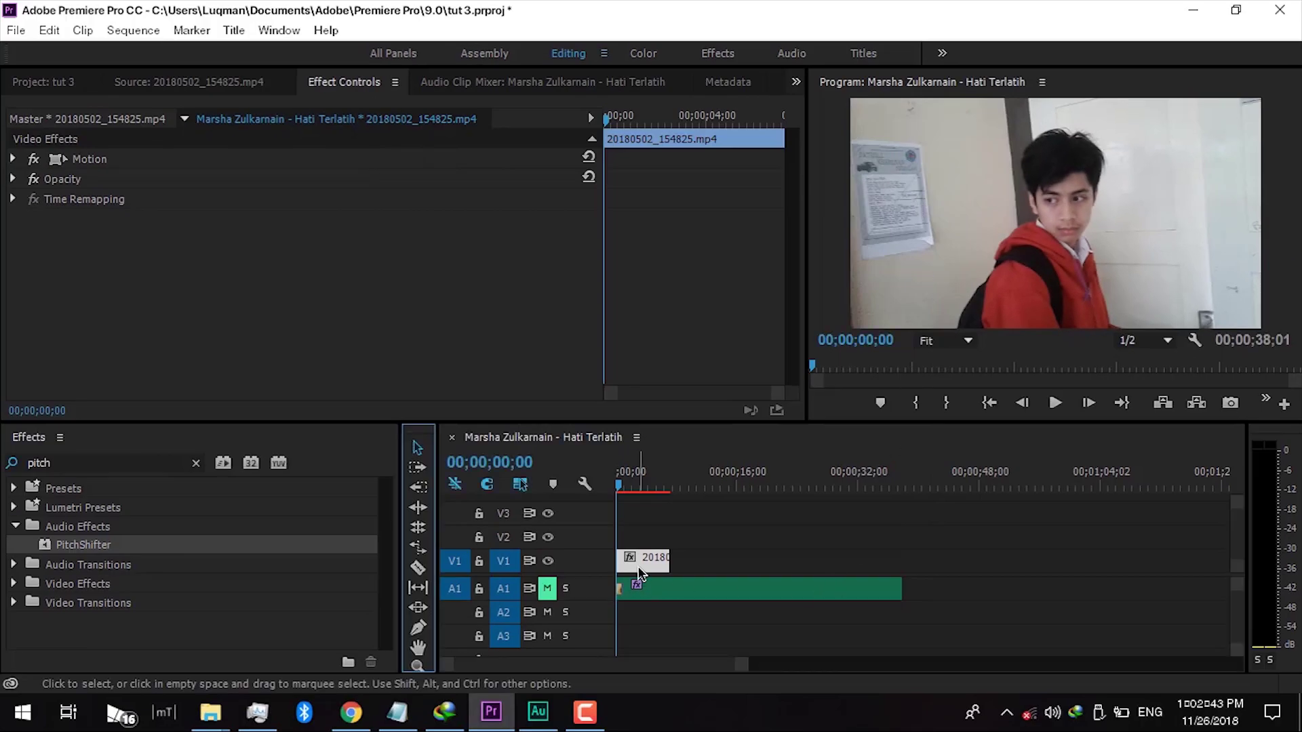
Step: Set the V1 video clip's time interpolation to Optical Flow
{"action": "right_click", "coordinate": [639, 573]}
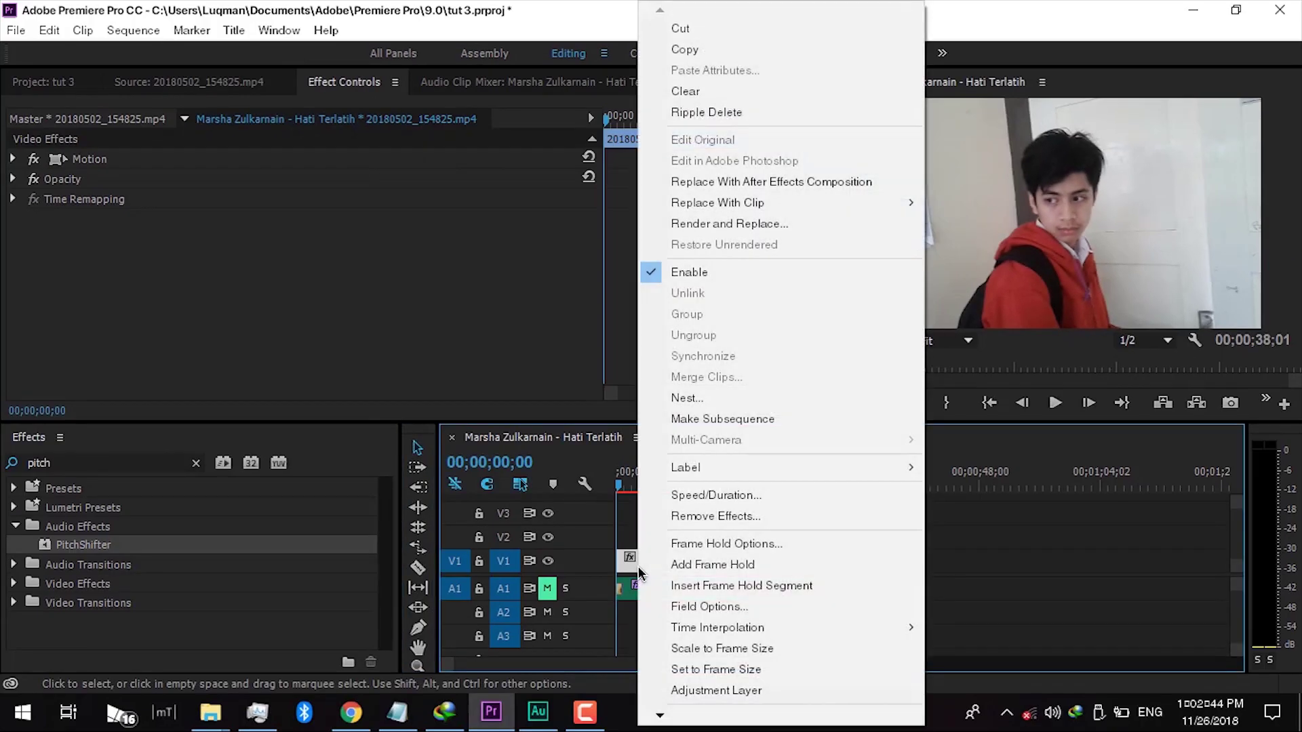
{"action": "left_click", "coordinate": [997, 560]}
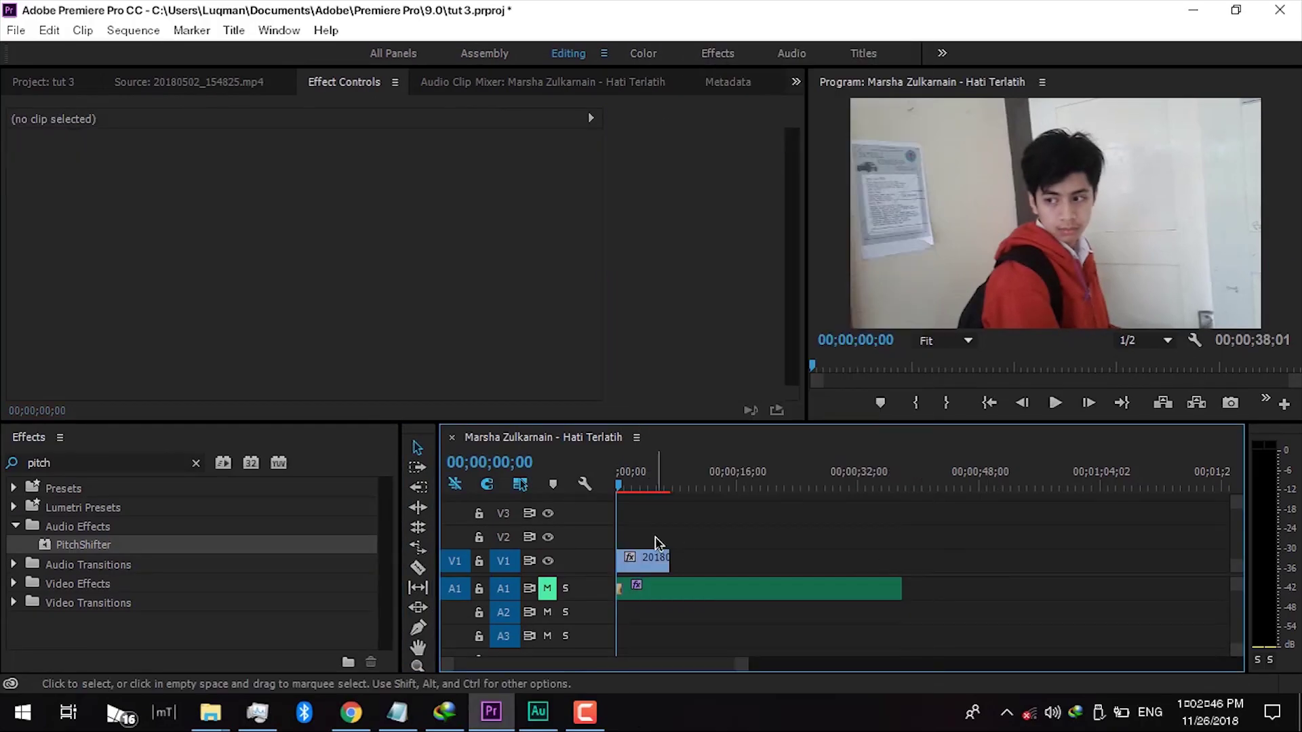
{"action": "right_click", "coordinate": [655, 568]}
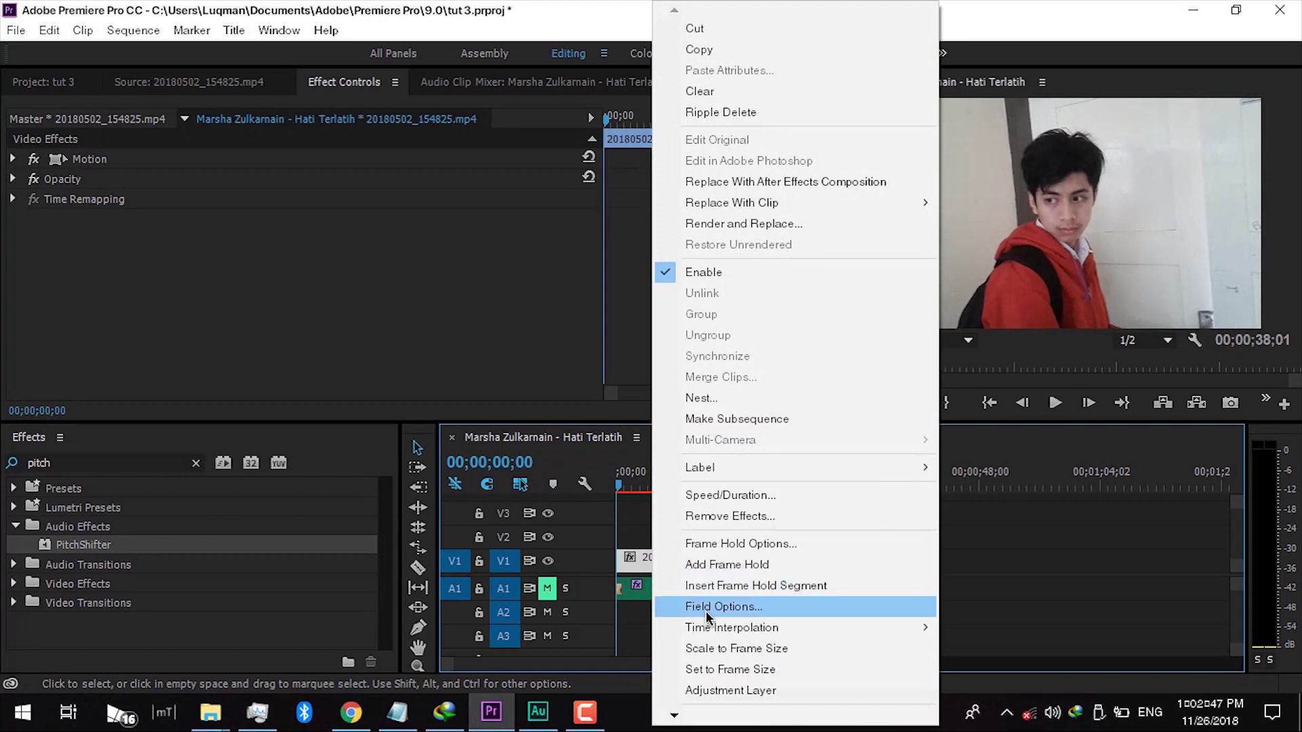
{"action": "mouse_move", "coordinate": [745, 630]}
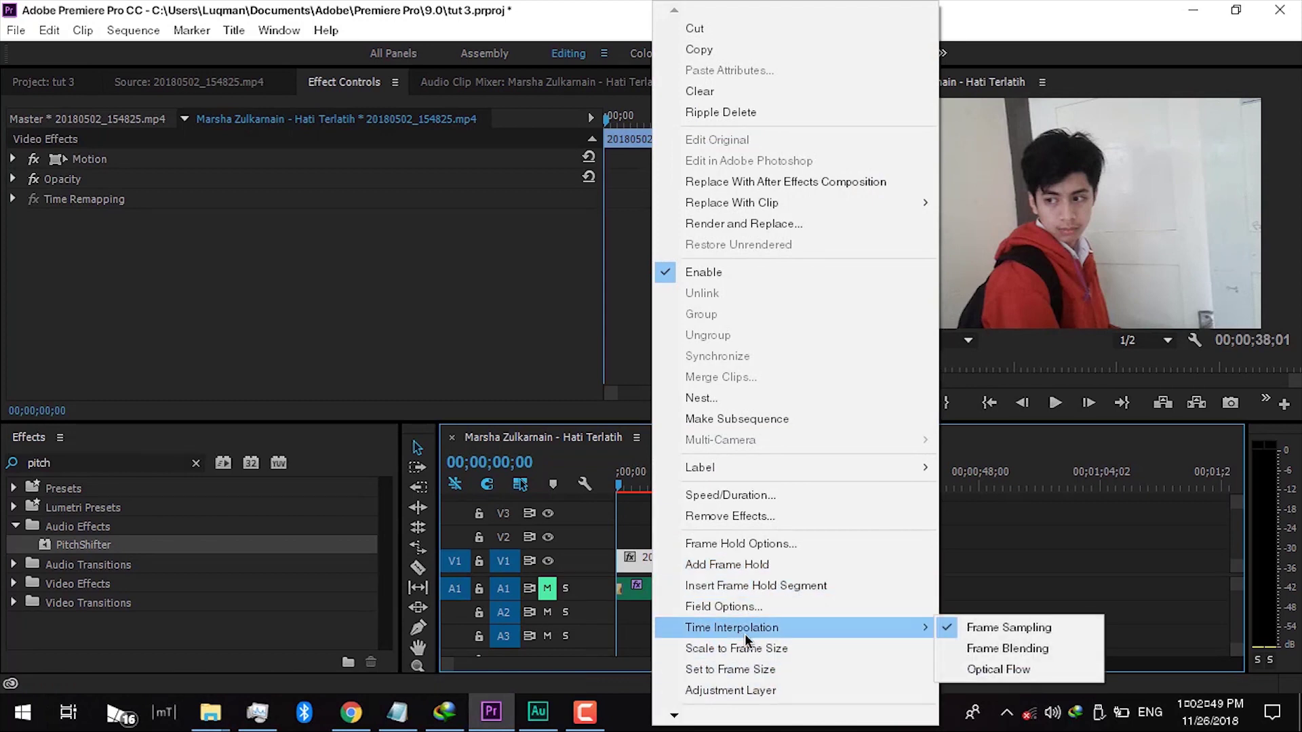
{"action": "left_click", "coordinate": [1029, 680]}
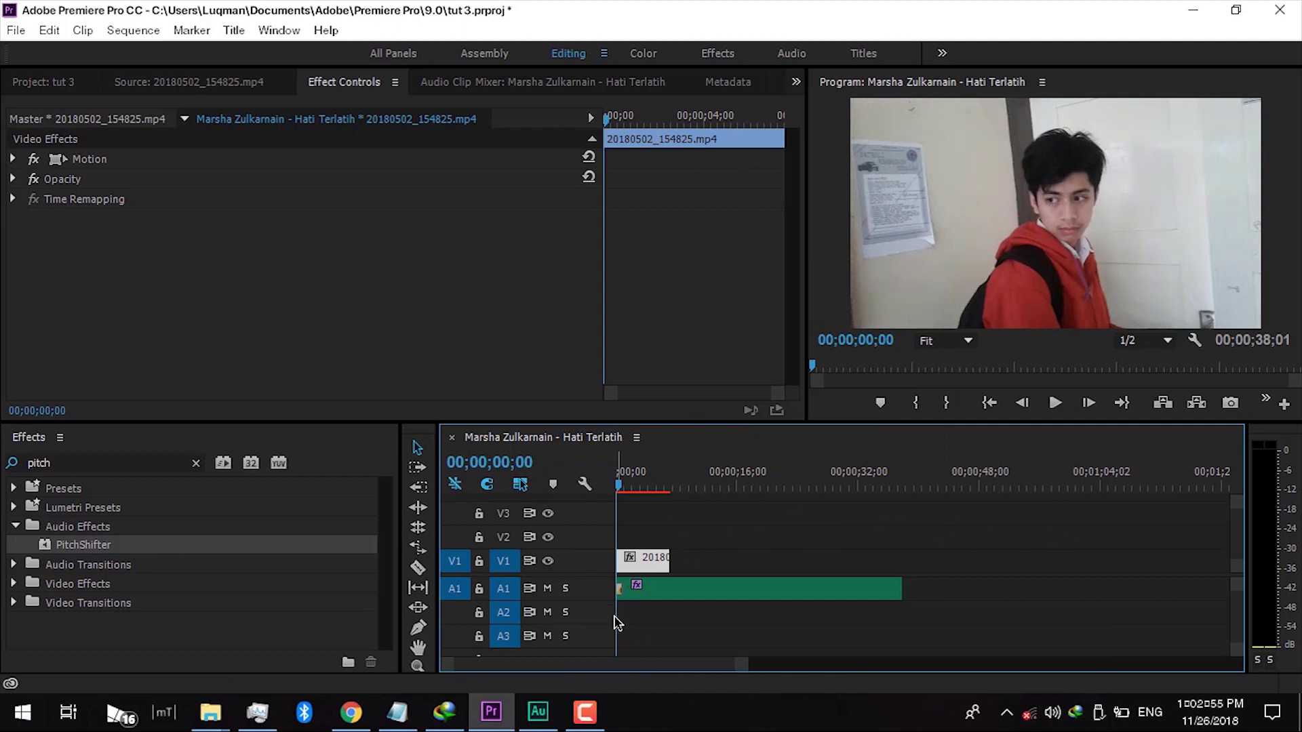
Step: Play the sequence to 00;00;01;25 and split the V1 video clip at the playhead
{"action": "left_click", "coordinate": [1055, 403]}
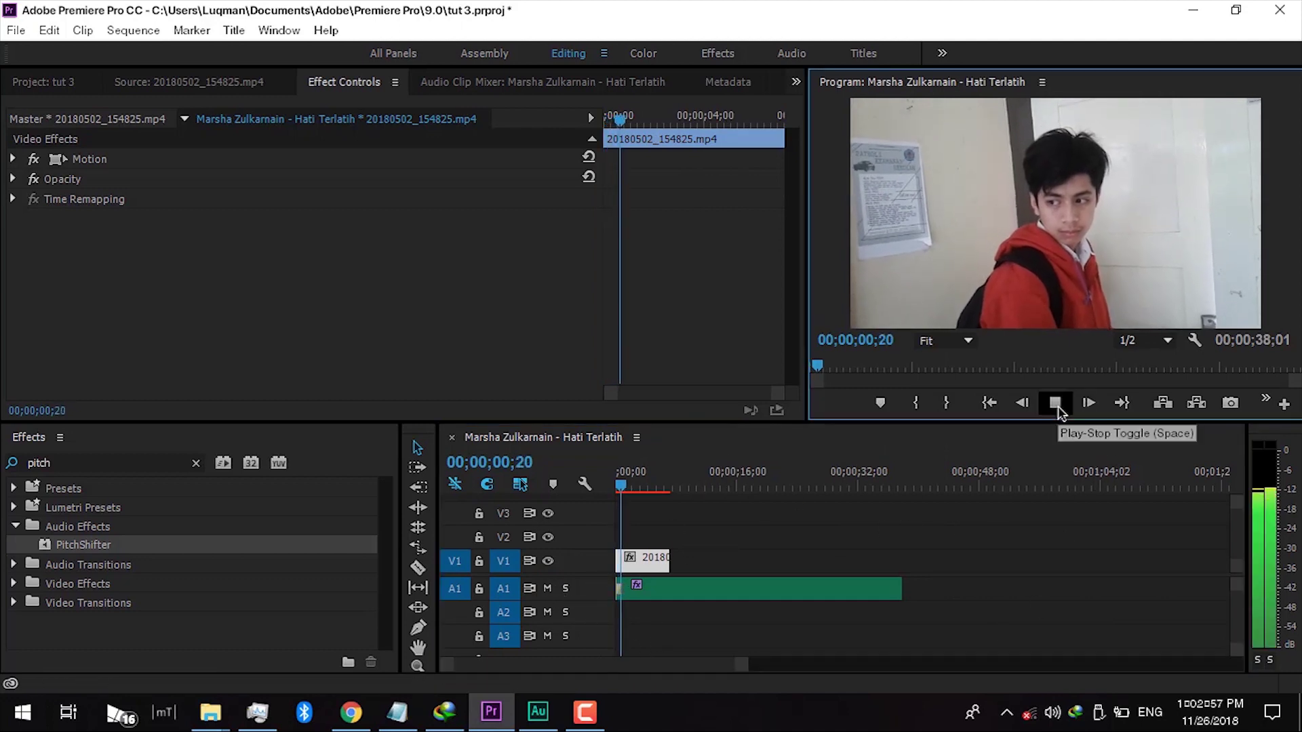
{"action": "left_click", "coordinate": [1059, 411]}
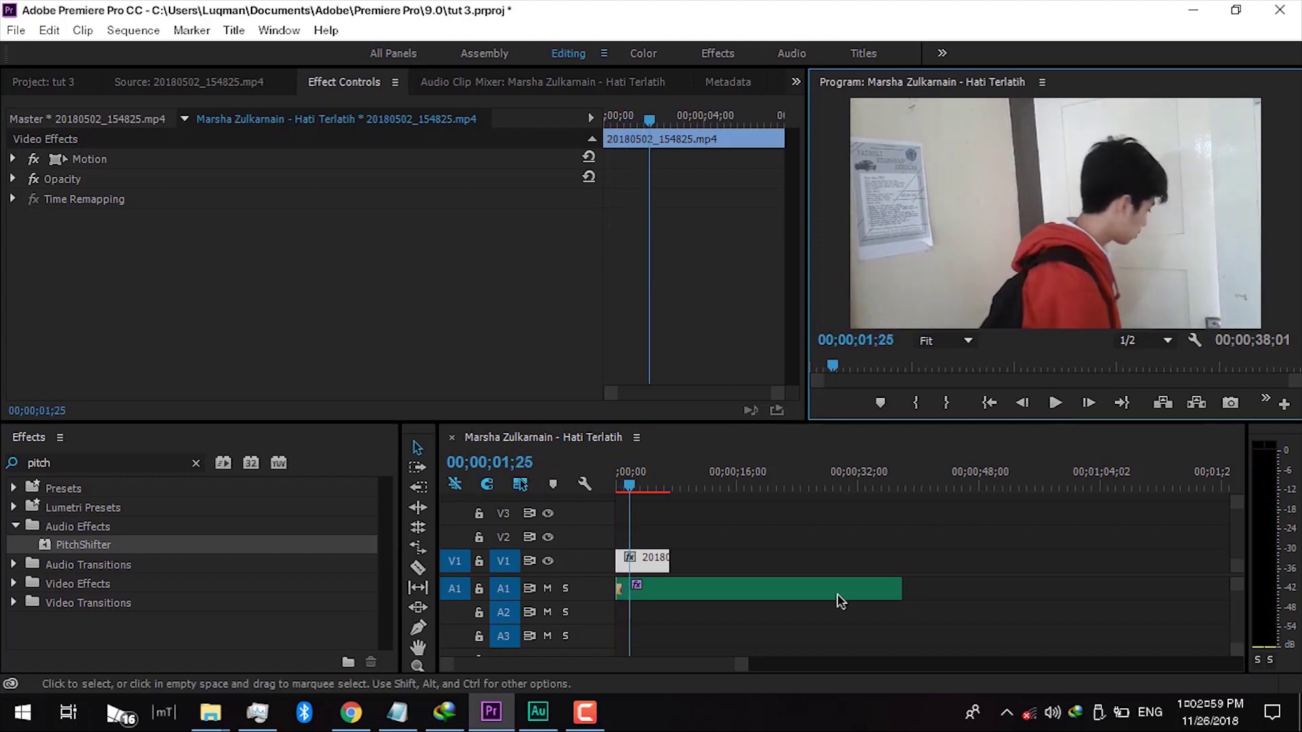
{"action": "key", "text": "c"}
{"action": "left_click", "coordinate": [636, 559]}
{"action": "key", "text": "v"}
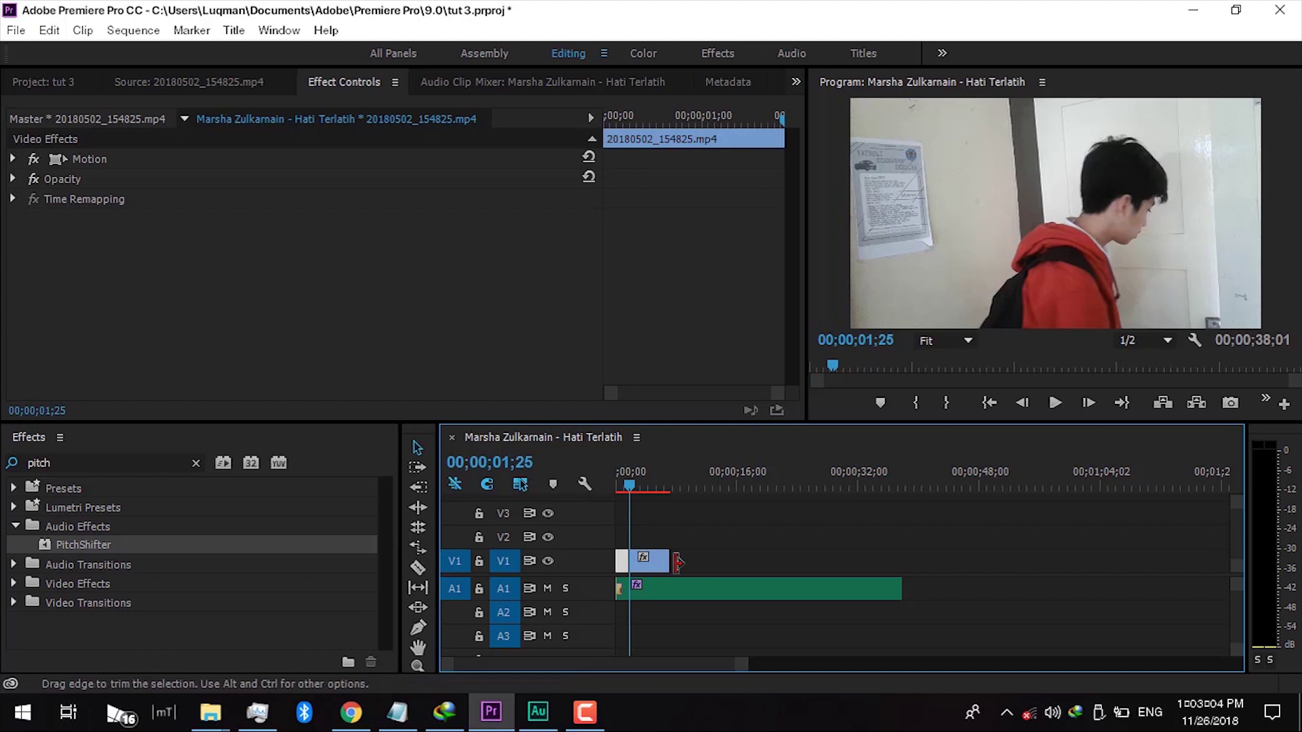
Step: Rate-stretch the second V1 clip segment to the end of the audio clip and briefly play it
{"action": "key", "text": "t"}
{"action": "key", "text": "r"}
{"action": "left_click_drag", "start_coordinate": [663, 558], "coordinate": [661, 558]}
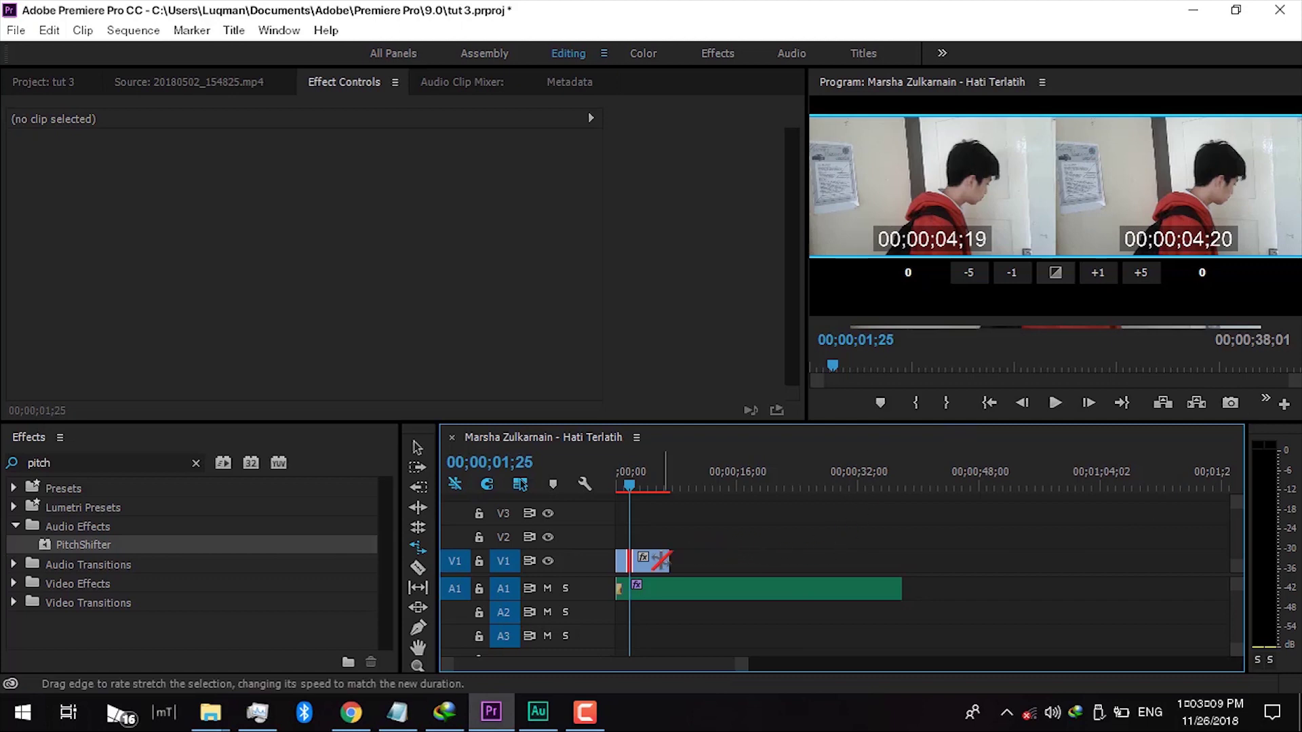
{"action": "left_click_drag", "start_coordinate": [663, 559], "coordinate": [902, 560]}
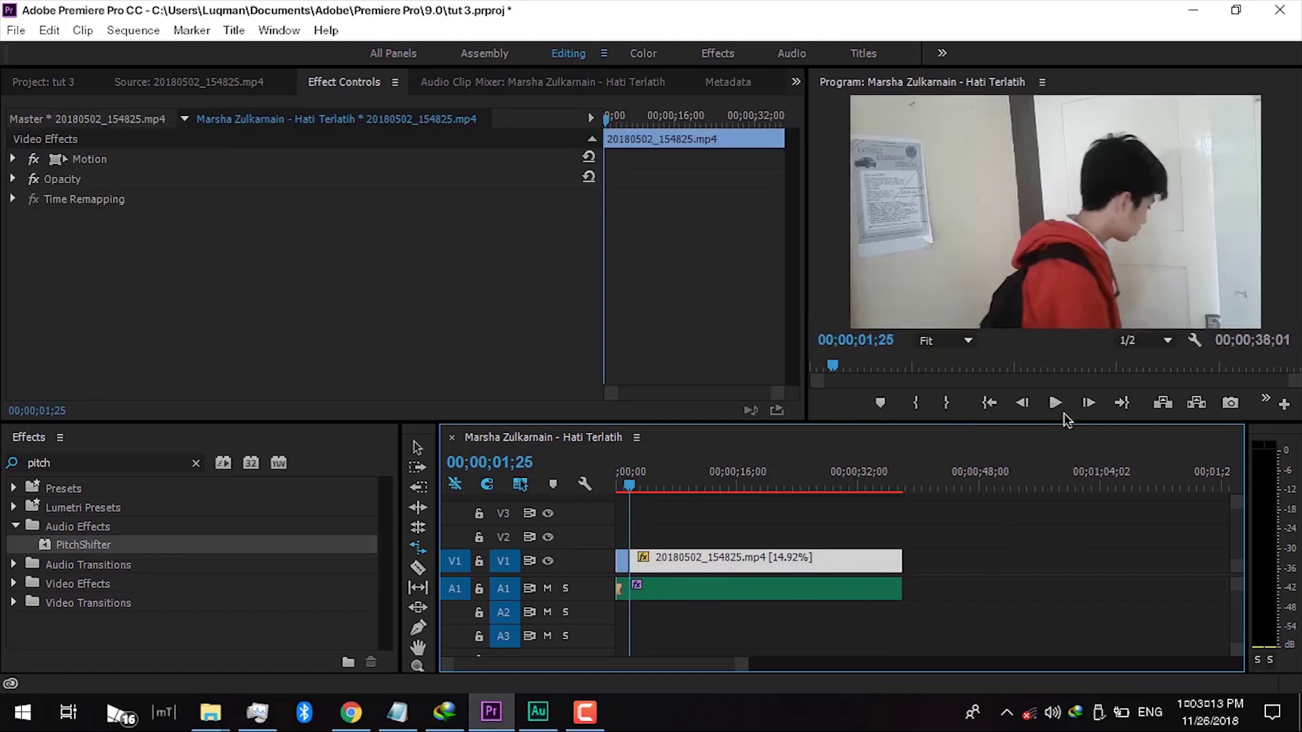
{"action": "left_click", "coordinate": [1057, 406]}
{"action": "left_click", "coordinate": [1056, 405]}
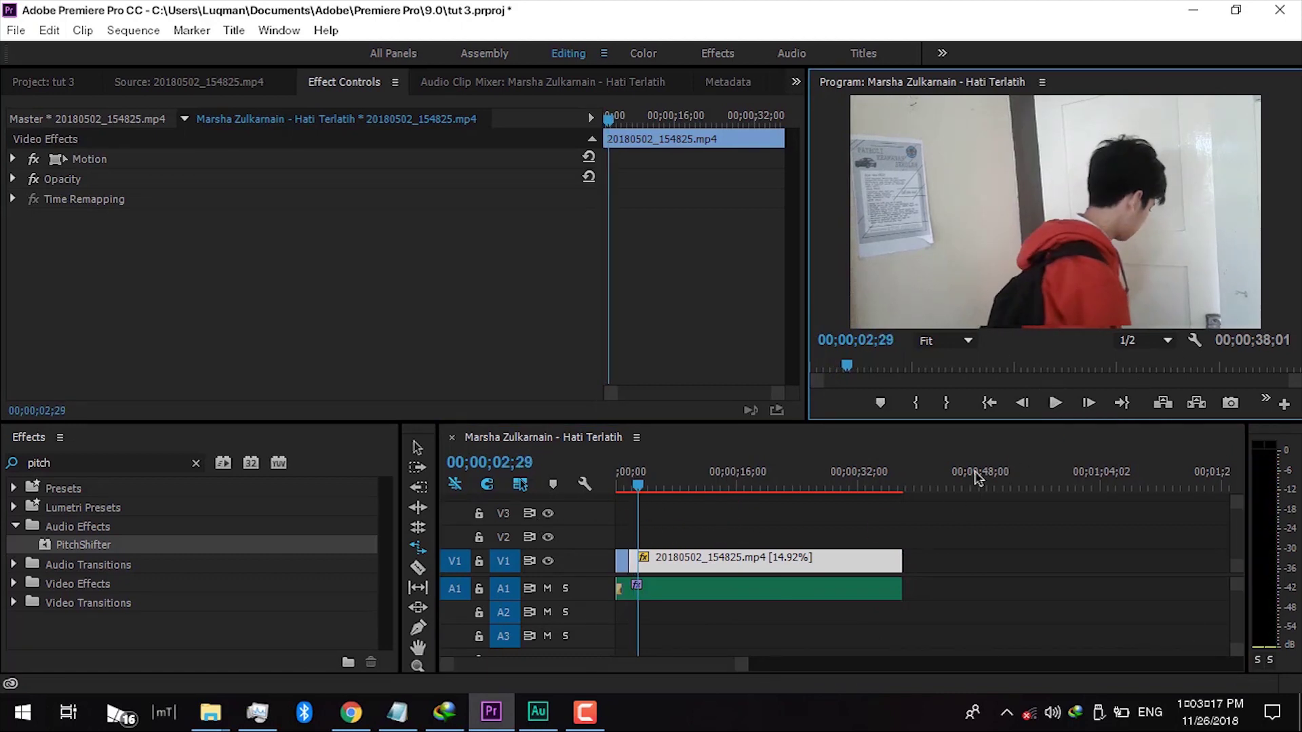
Step: Render the sequence from In to Out, stop its playback at 00;00;12;25, and mute audio track A1
{"action": "left_click", "coordinate": [83, 29]}
{"action": "mouse_move", "coordinate": [133, 30]}
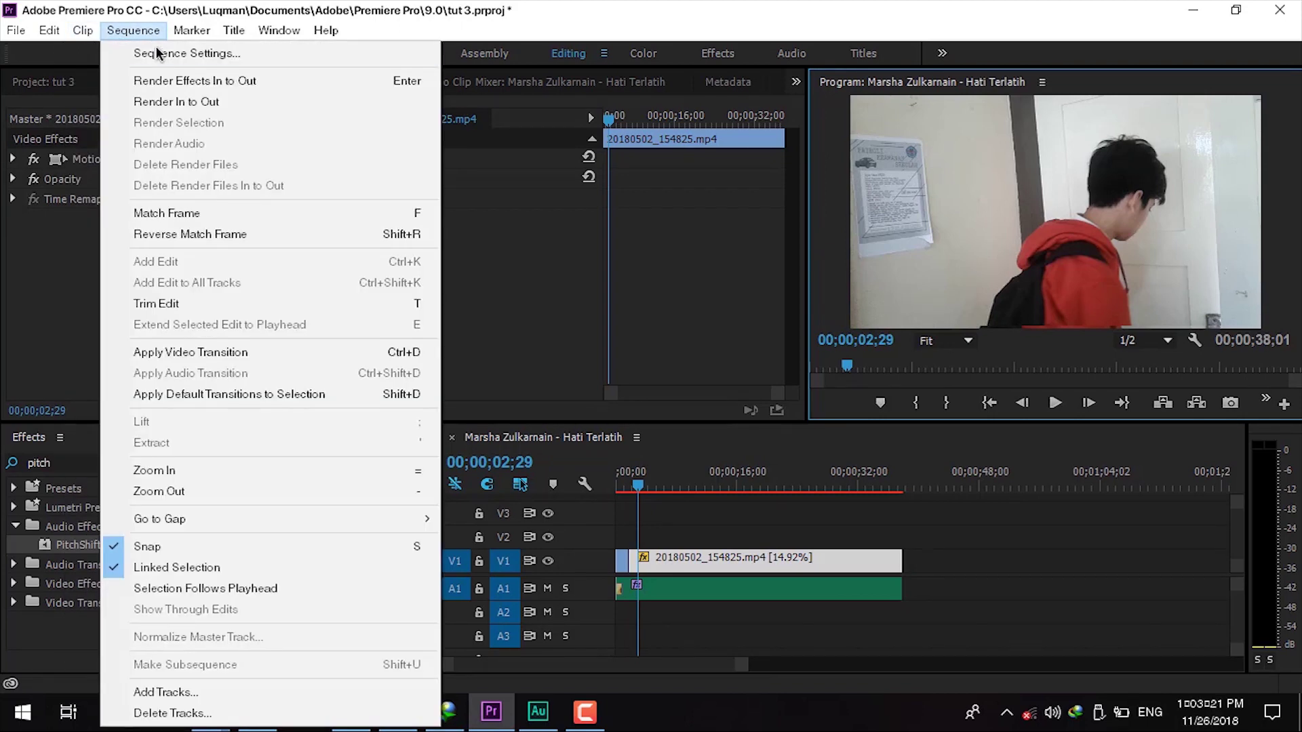
{"action": "left_click", "coordinate": [178, 101]}
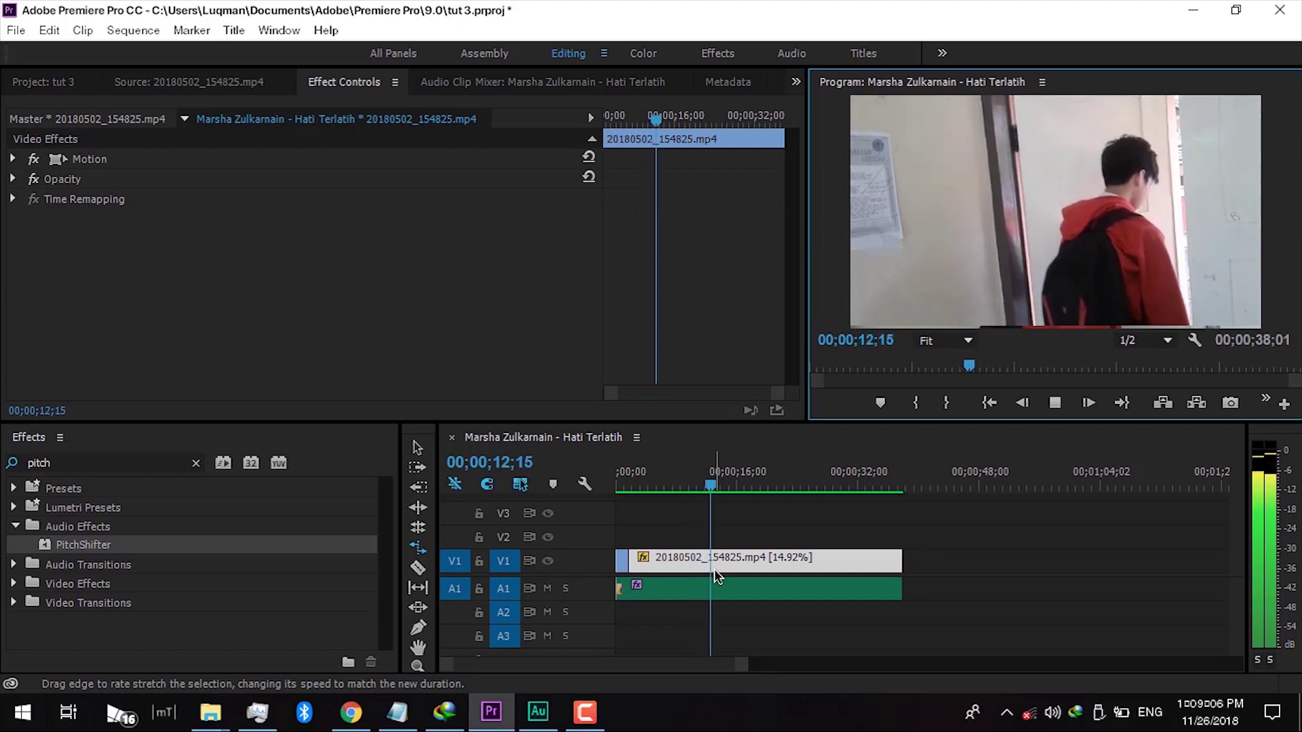
{"action": "key", "text": "space"}
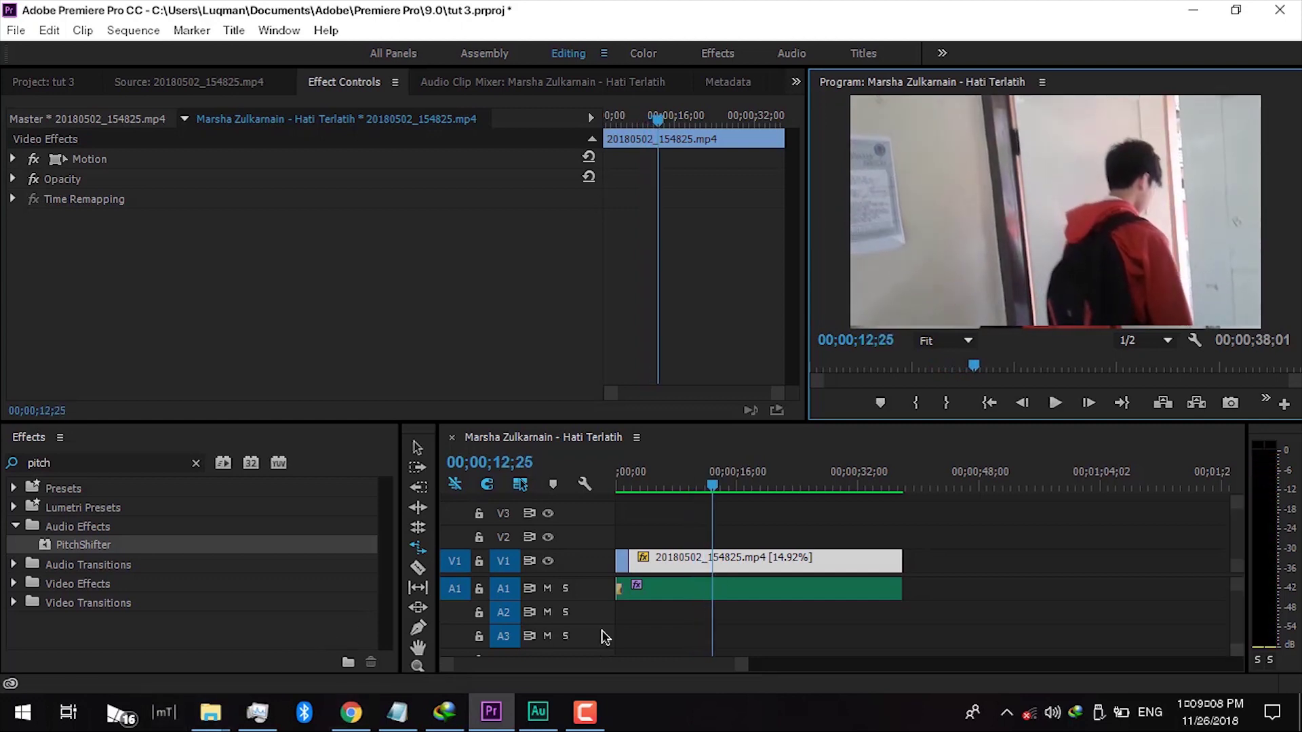
{"action": "left_click", "coordinate": [549, 590]}
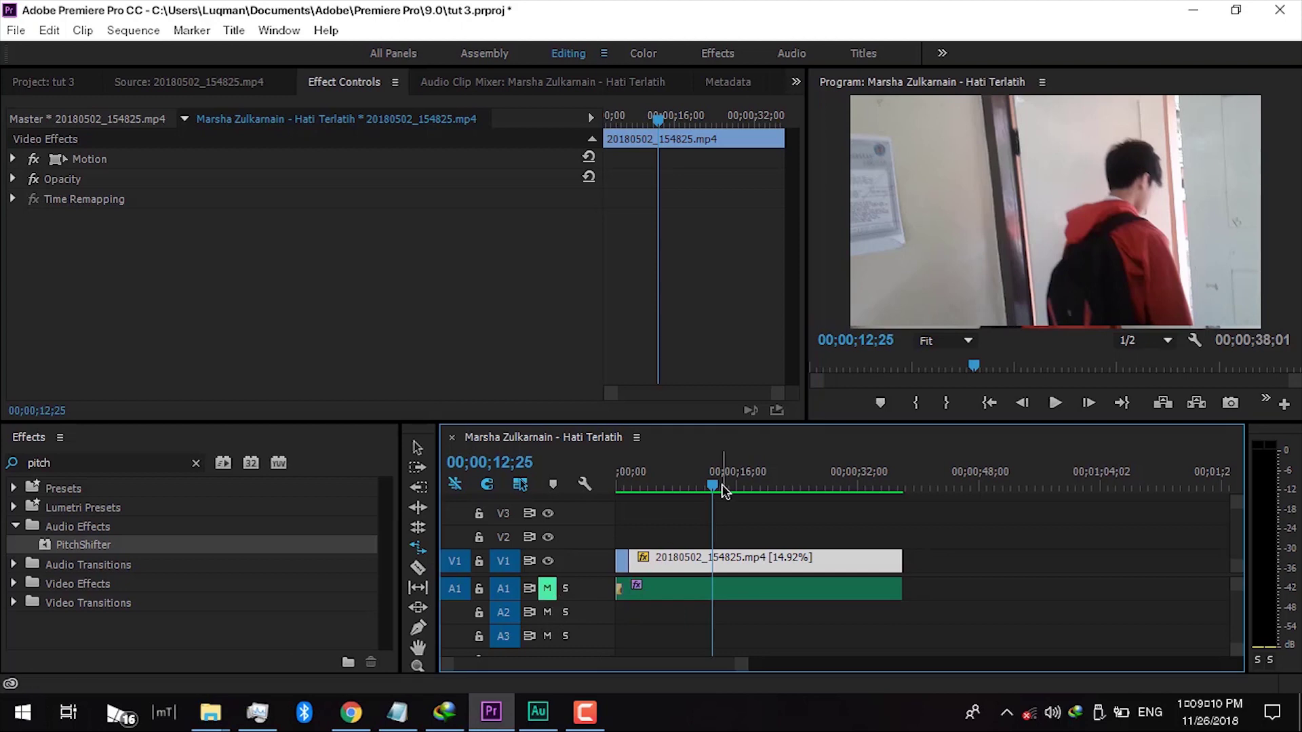
Step: Scrub through the slowed second segment to 00;00;30;01 and undo its rate stretch
{"action": "left_click_drag", "start_coordinate": [716, 489], "coordinate": [692, 505]}
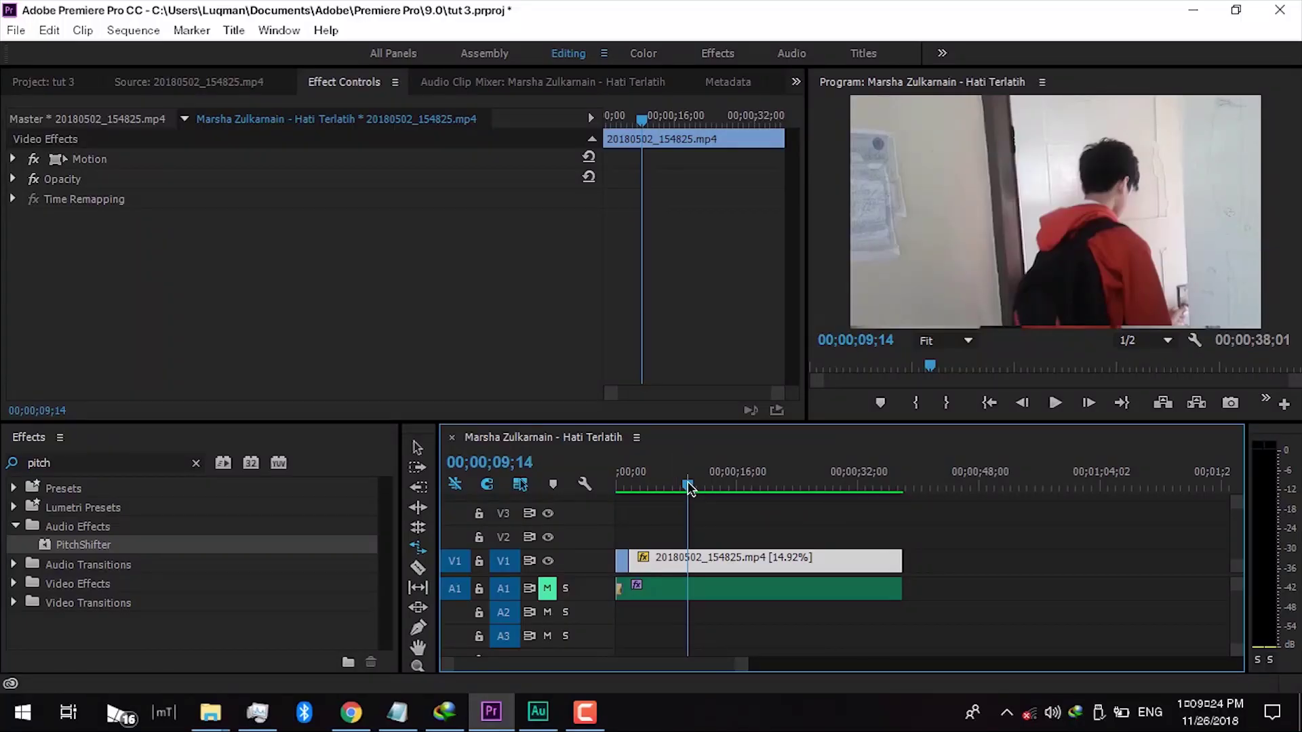
{"action": "left_click_drag", "start_coordinate": [688, 487], "coordinate": [843, 489]}
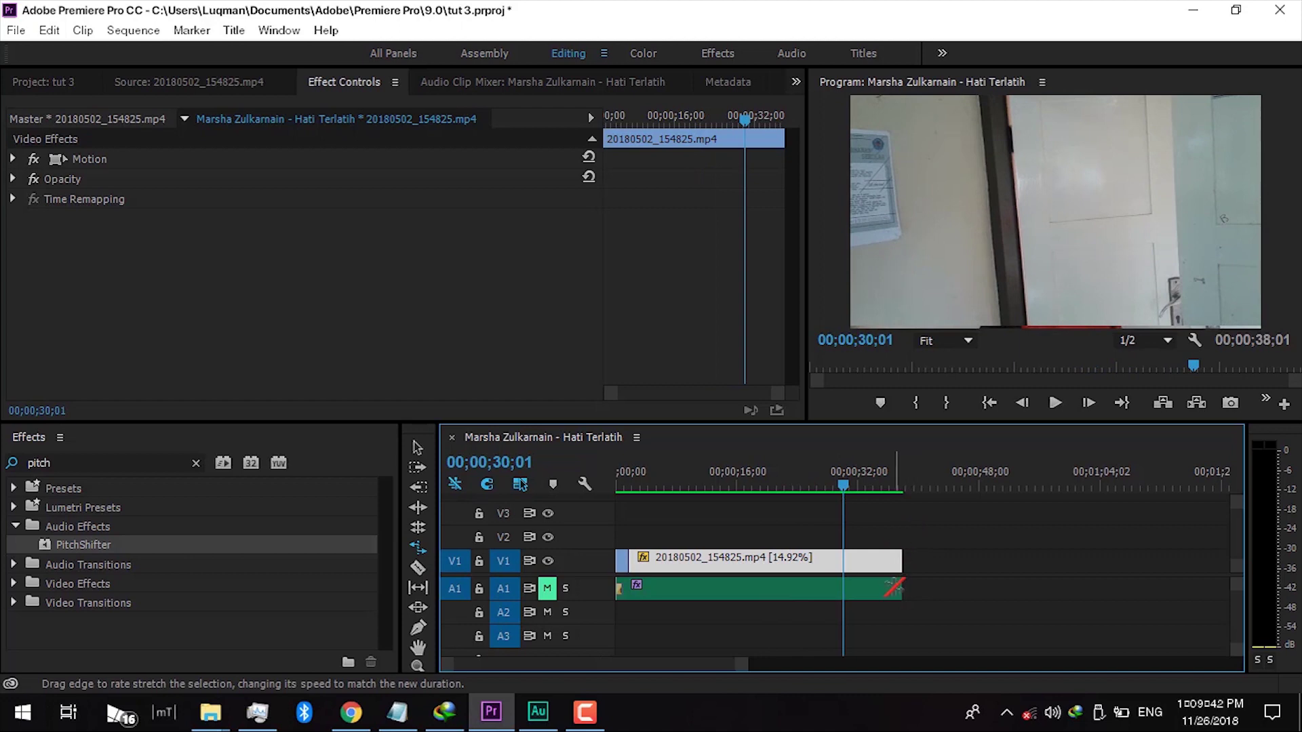
{"action": "key", "text": "ctrl+z"}
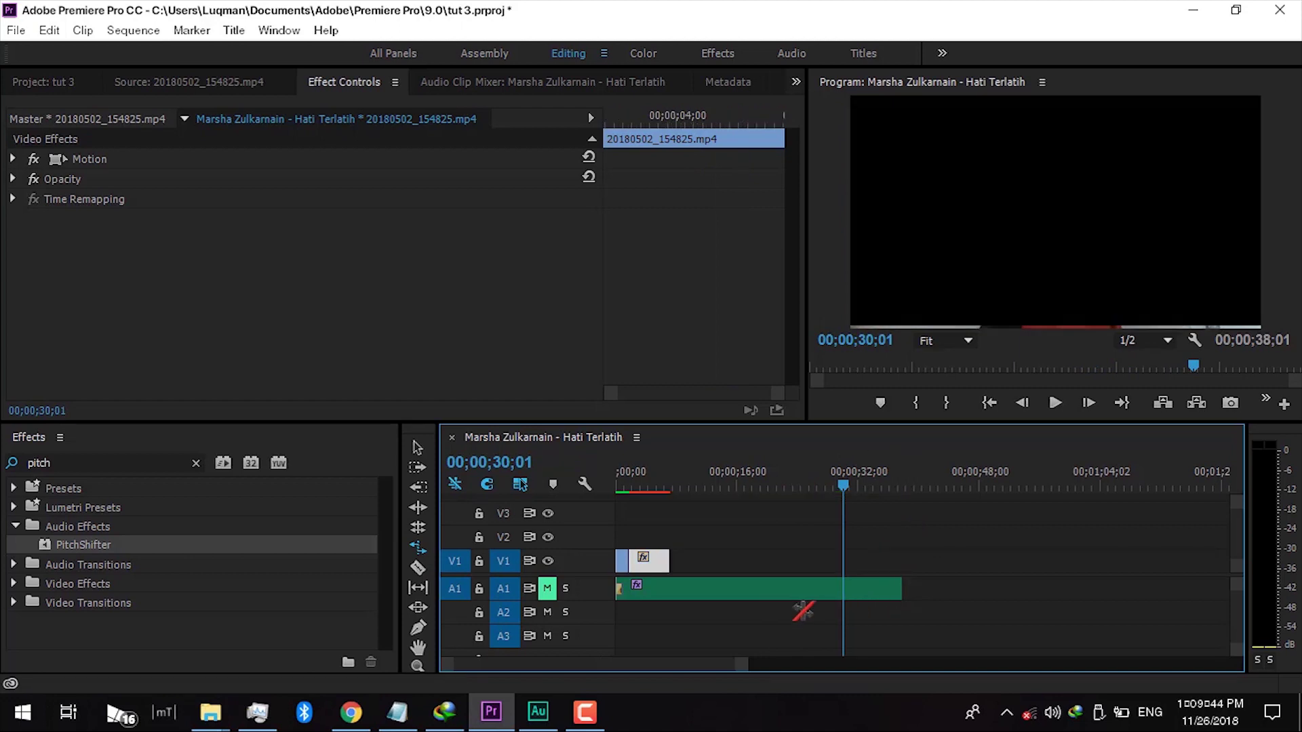
Step: Return the playhead to the start of the sequence and search the effects for "twixtor"
{"action": "left_click", "coordinate": [678, 505]}
{"action": "left_click_drag", "start_coordinate": [677, 490], "coordinate": [610, 487]}
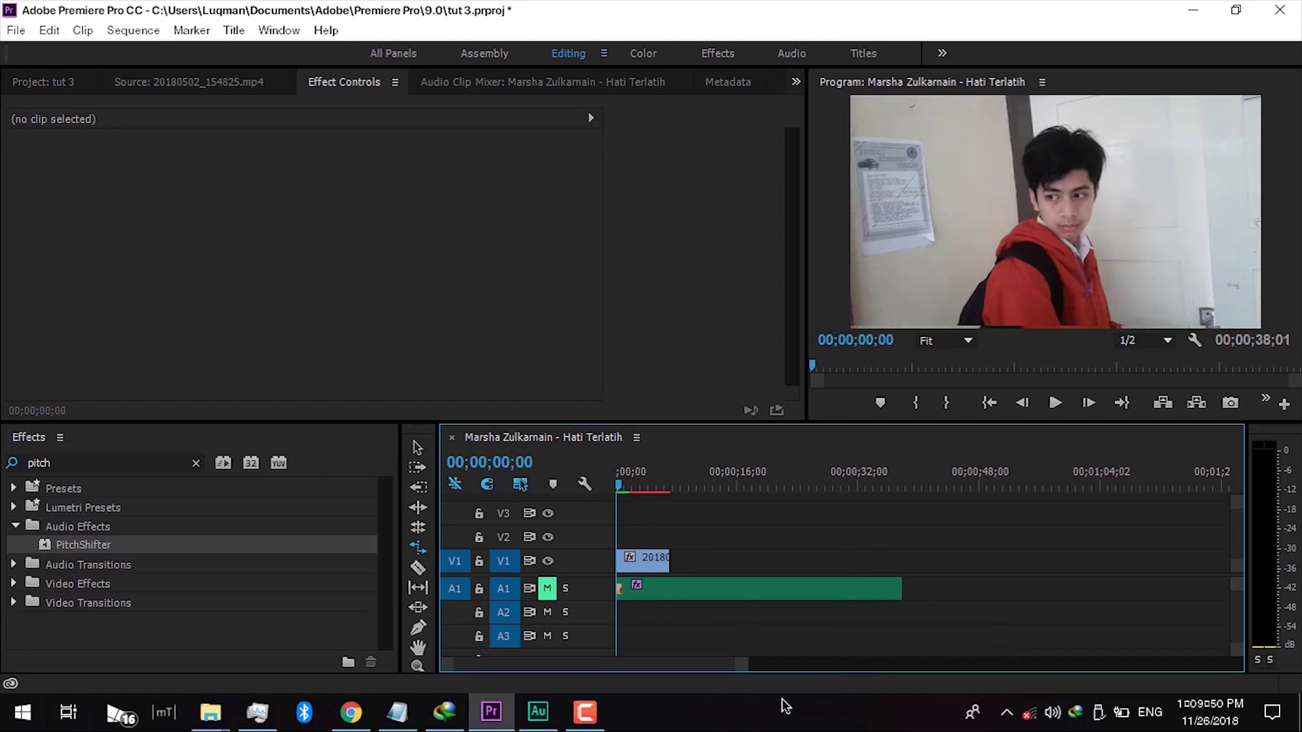
{"action": "left_click_drag", "start_coordinate": [123, 463], "coordinate": [38, 463]}
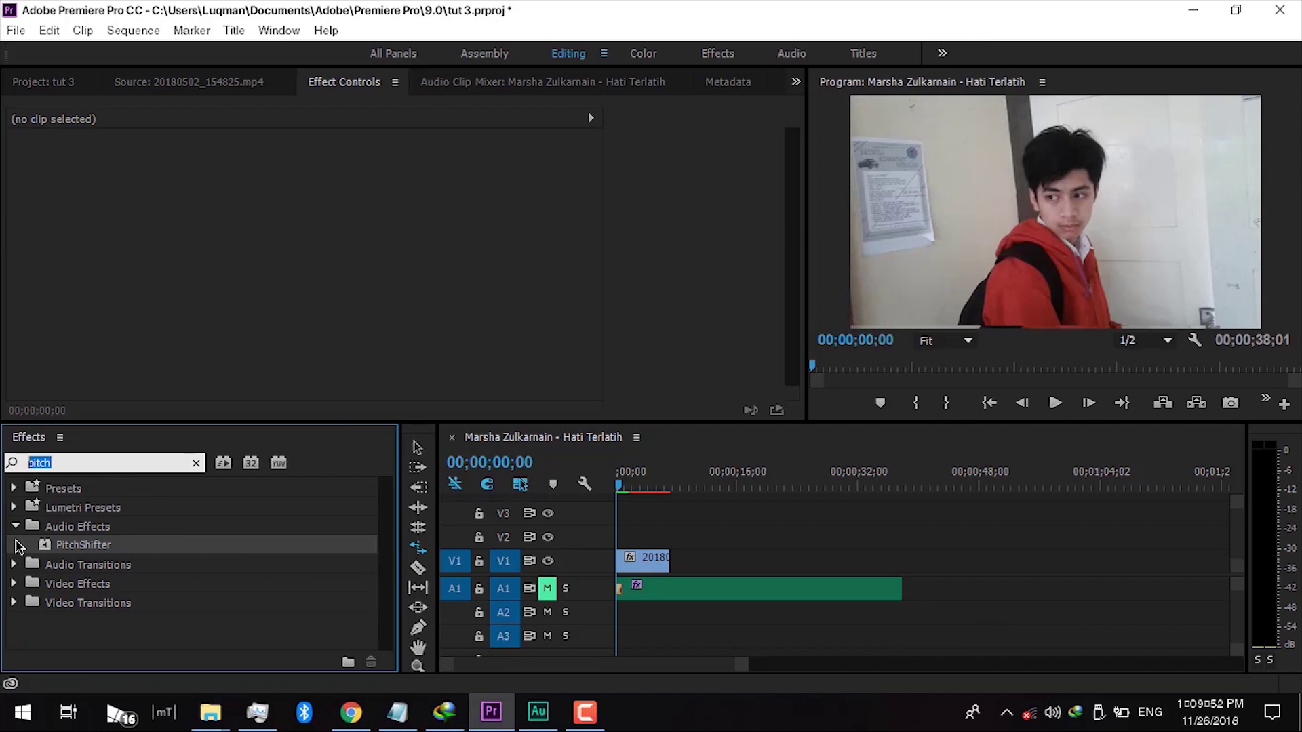
{"action": "type", "text": "twixtor"}
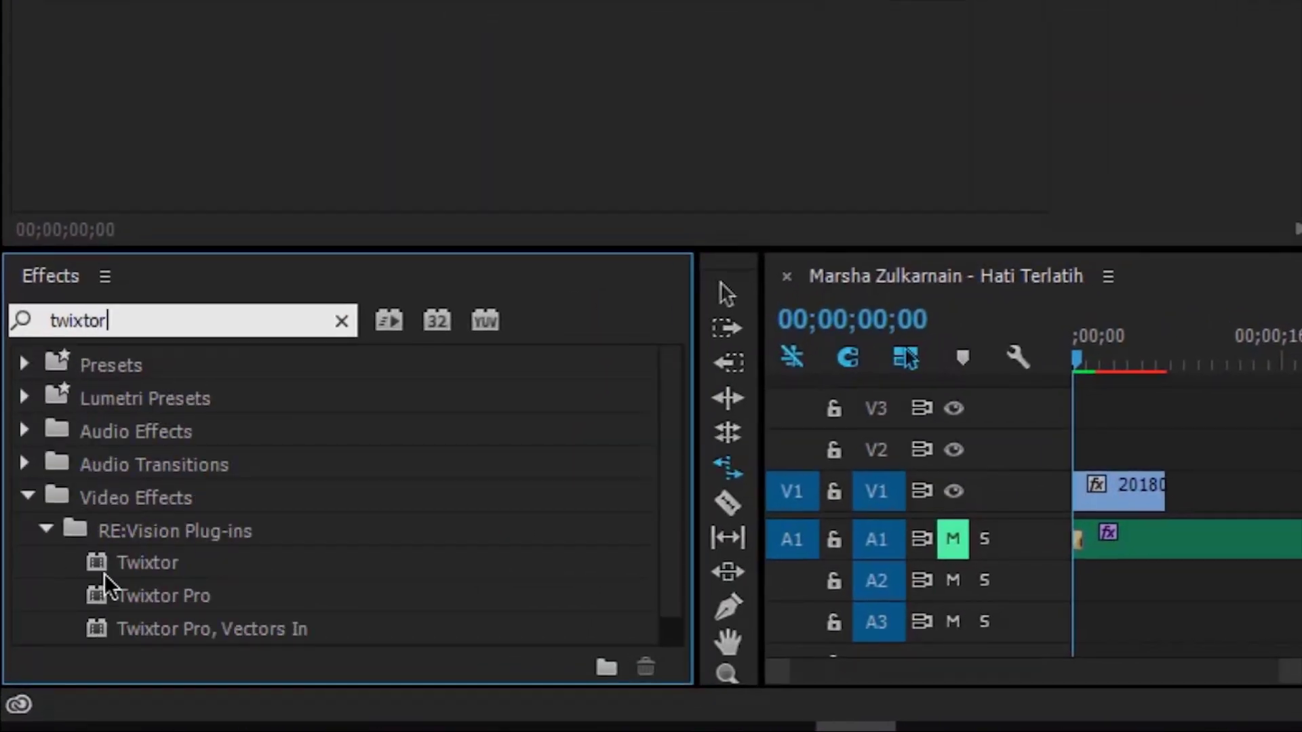
{"action": "scroll", "coordinate": [373, 566], "scroll_direction": "down", "scroll_amount": 1}
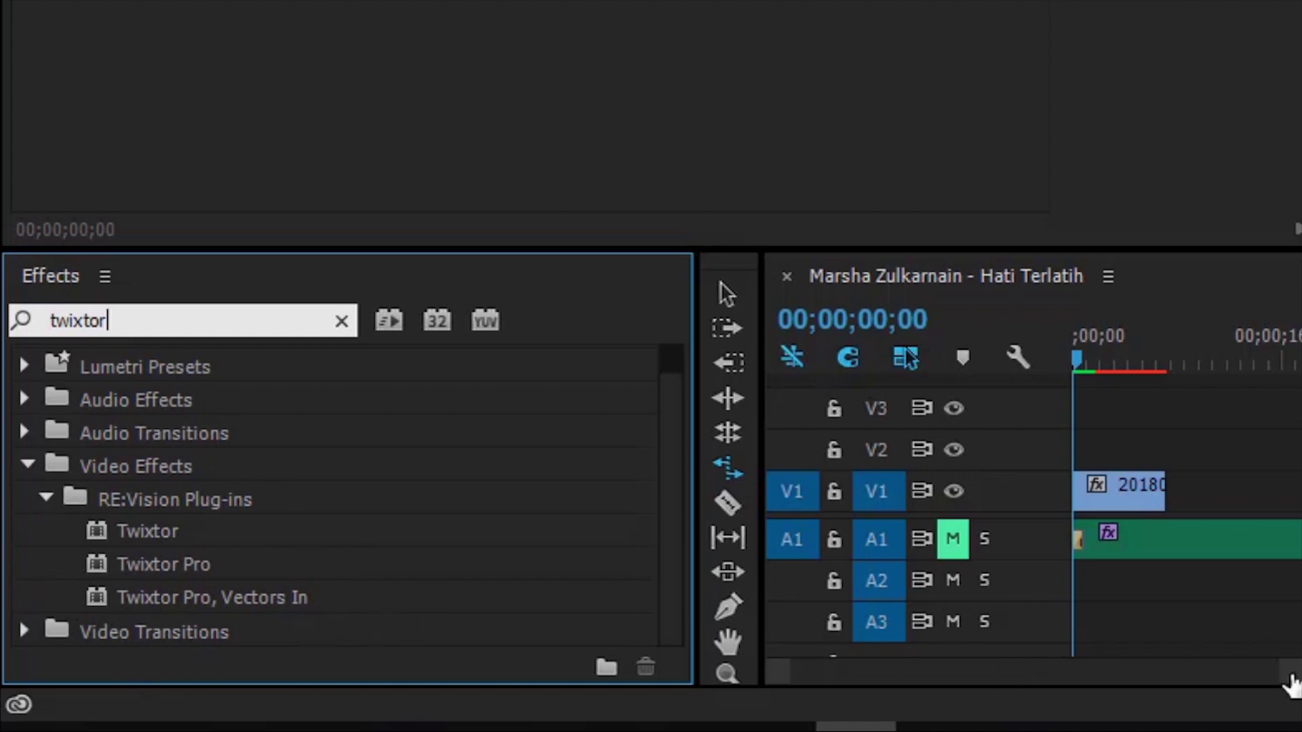
Step: Apply the Twixtor Pro effect to the 20180502_154825.mp4 clip on track V1
{"action": "left_click_drag", "start_coordinate": [1292, 684], "coordinate": [1218, 695]}
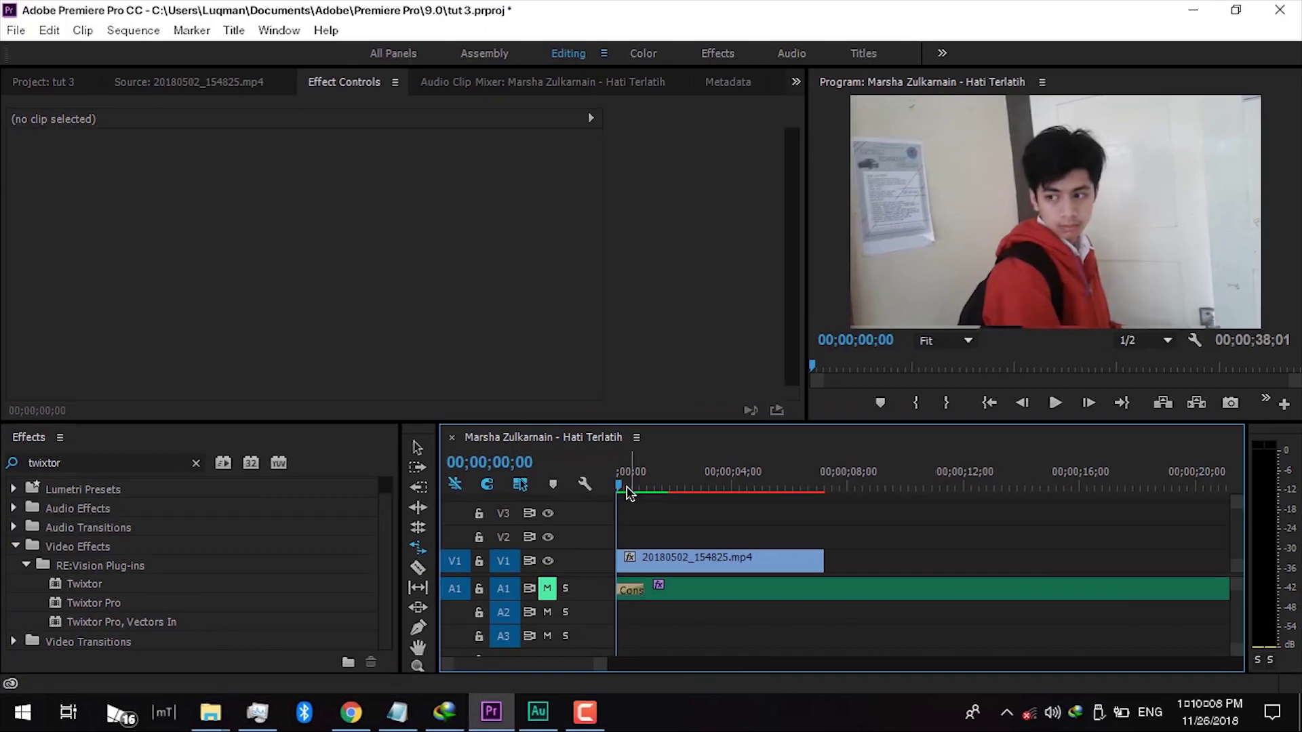
{"action": "left_click_drag", "start_coordinate": [623, 491], "coordinate": [729, 576]}
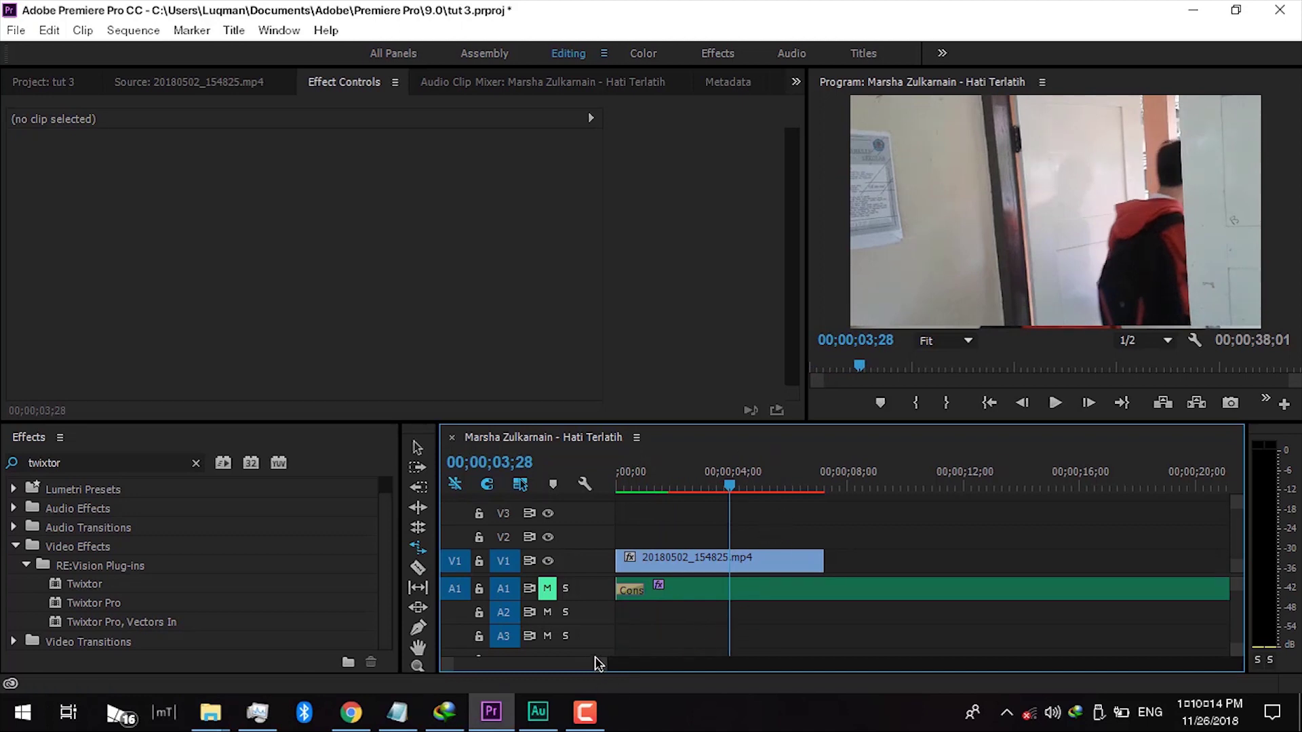
{"action": "left_click_drag", "start_coordinate": [618, 670], "coordinate": [668, 670]}
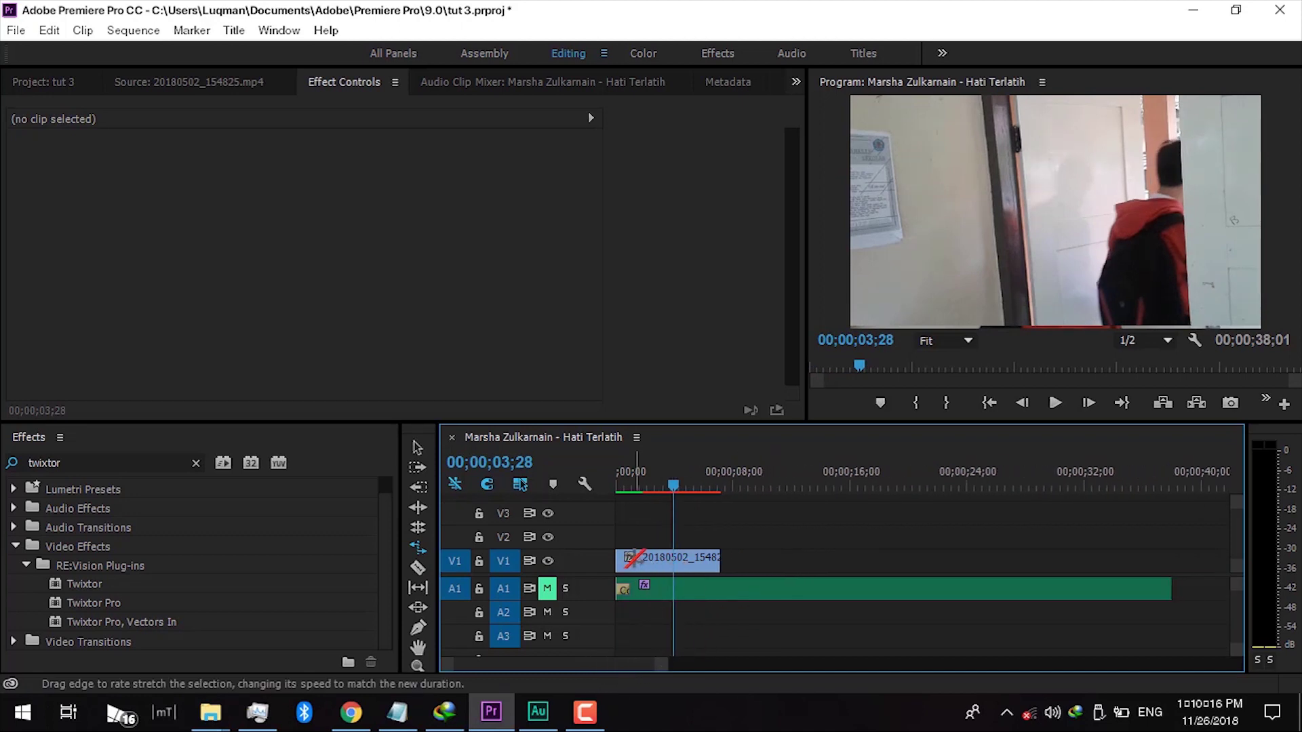
{"action": "key", "text": "v"}
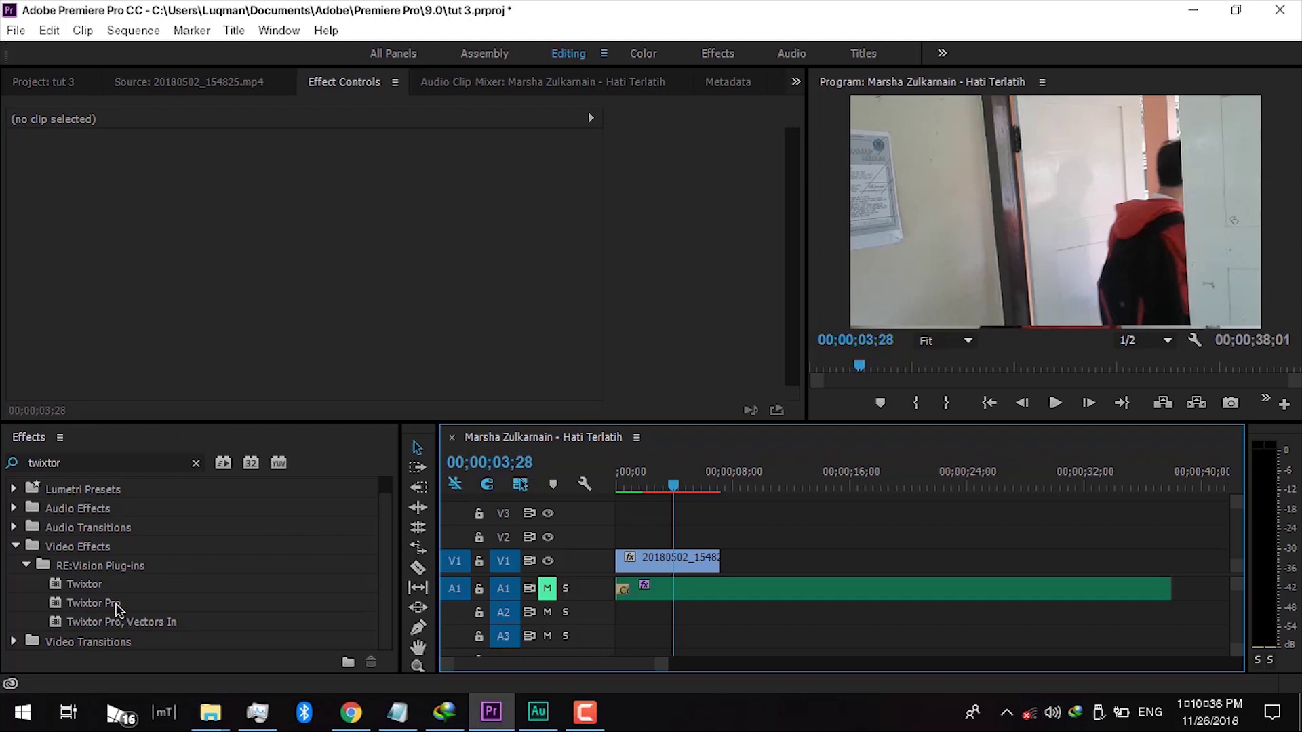
{"action": "left_click", "coordinate": [675, 560]}
{"action": "left_click_drag", "start_coordinate": [84, 611], "coordinate": [638, 558]}
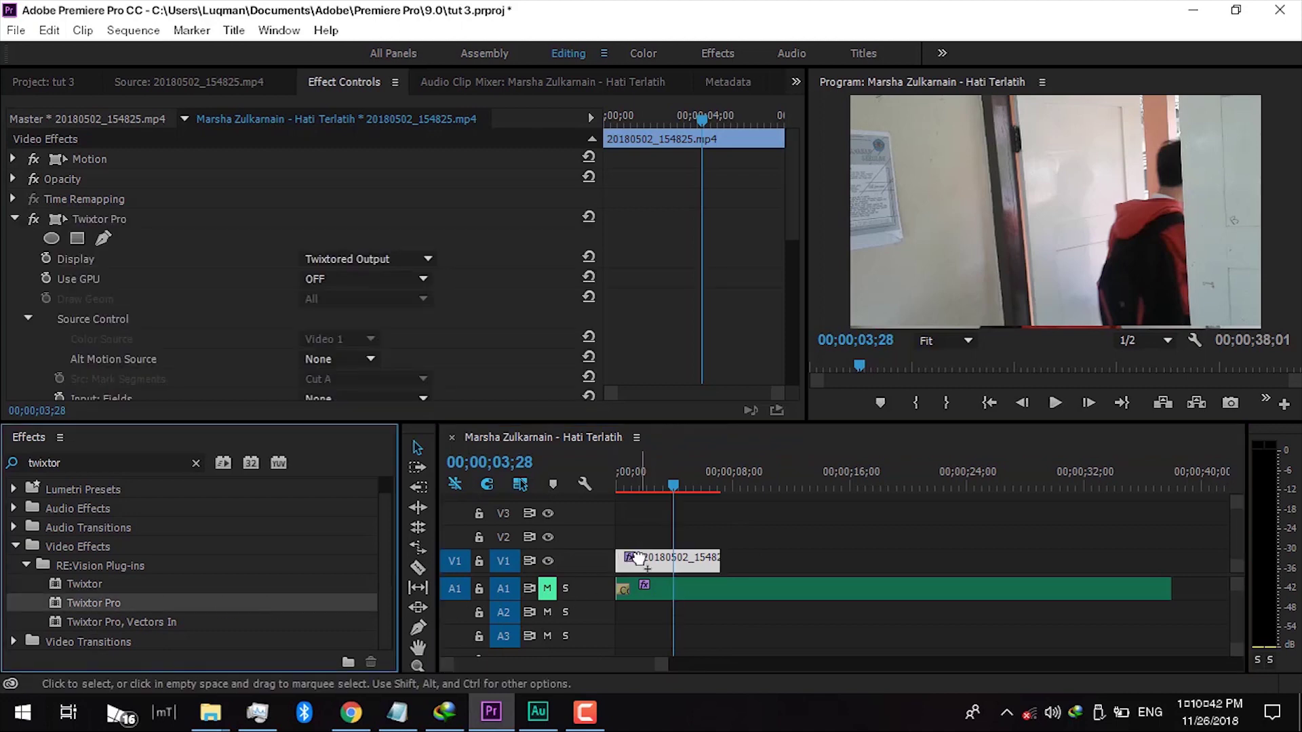
Step: Set Twixtor Pro's Speed % to 20 with the playhead at the sequence start, and play the result briefly
{"action": "left_click", "coordinate": [536, 502]}
{"action": "key", "text": "Home"}
{"action": "scroll", "coordinate": [461, 291], "scroll_direction": "down", "scroll_amount": 6}
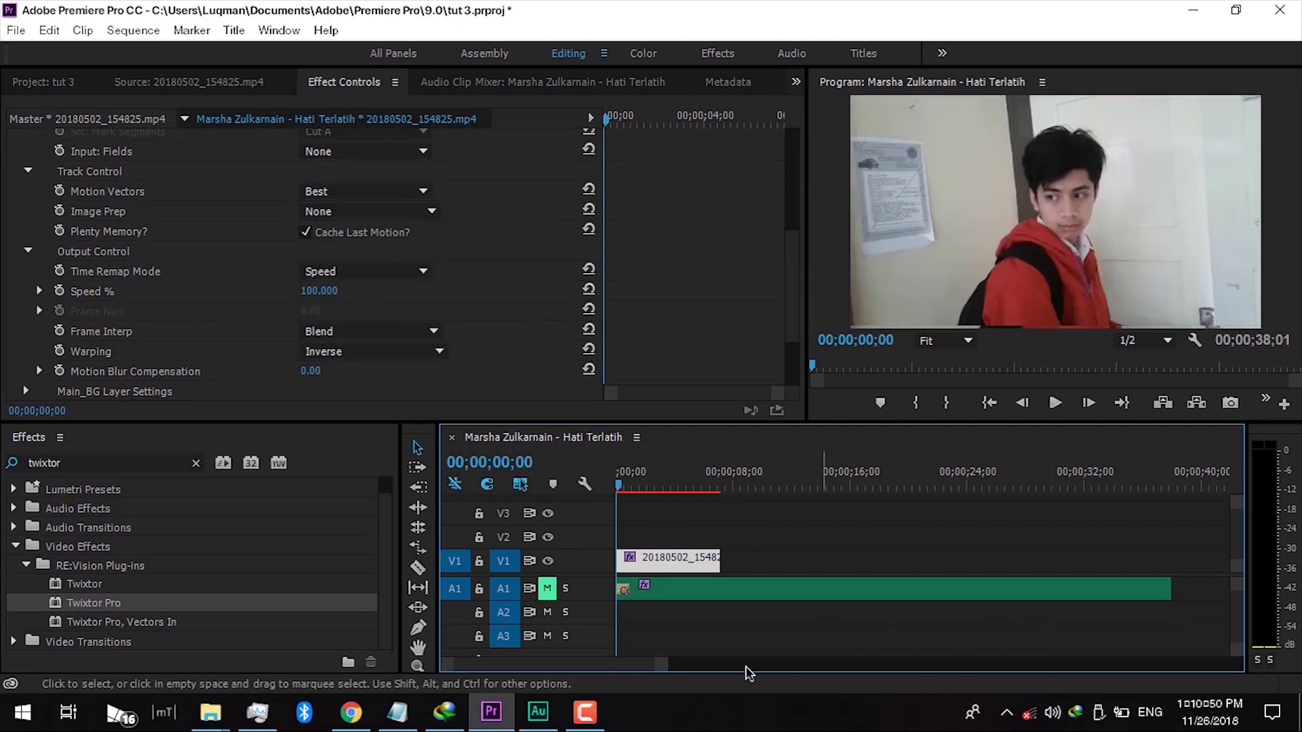
{"action": "left_click", "coordinate": [324, 290]}
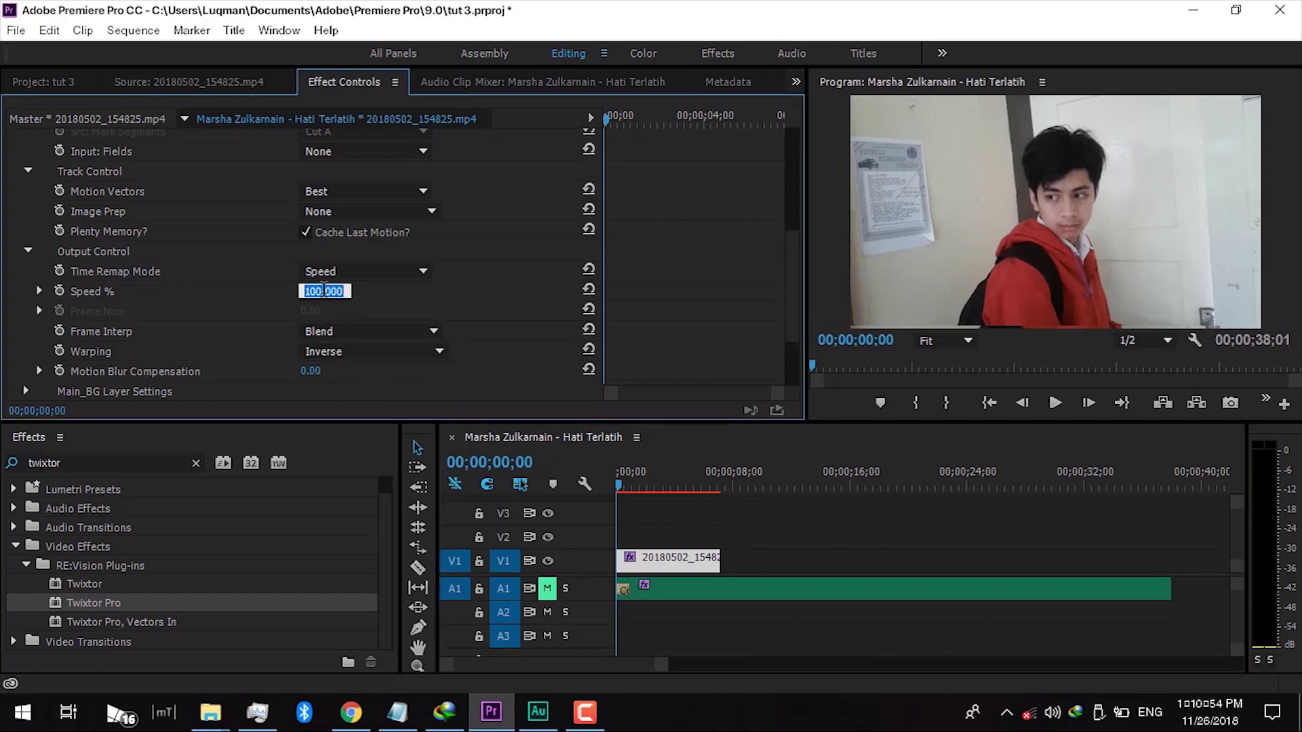
{"action": "key", "text": "Return"}
{"action": "left_click", "coordinate": [1055, 403]}
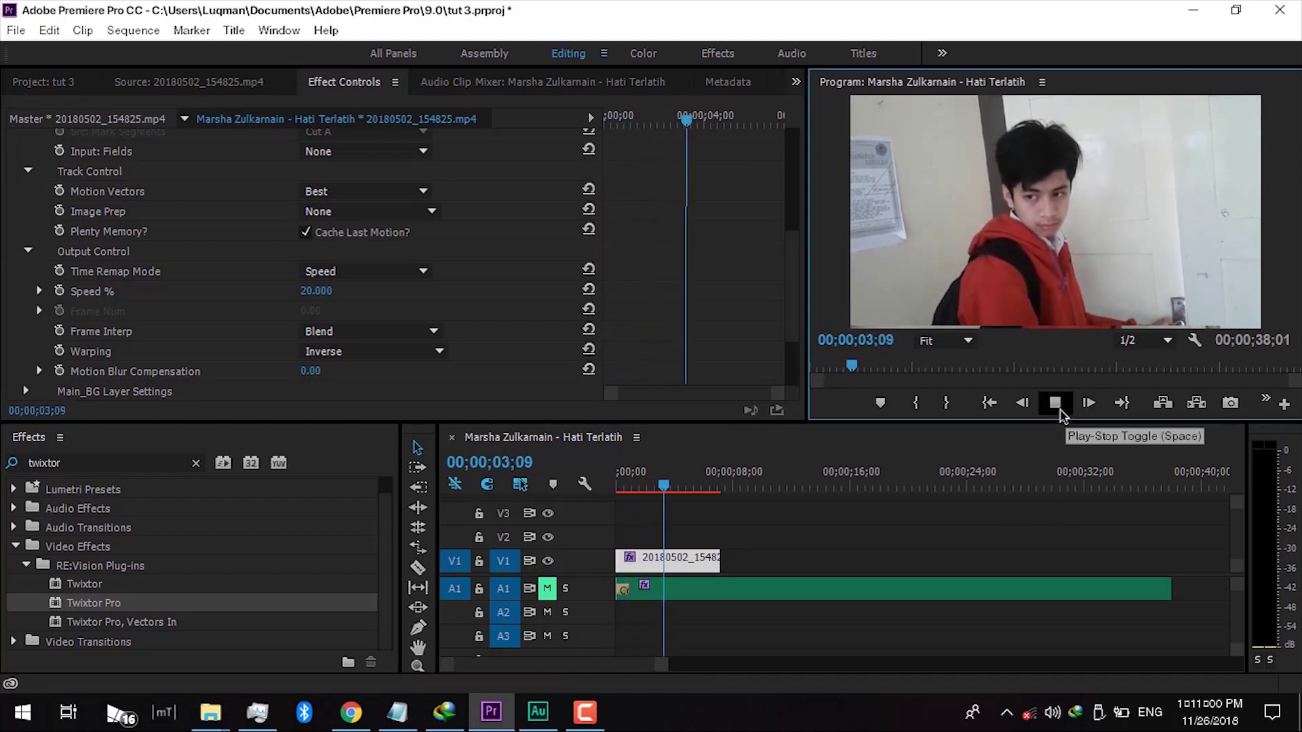
{"action": "left_click", "coordinate": [1066, 410]}
Step: Try moving the slowed clip from V1 up to V3, and undo the move and the Twixtor Pro speed change
{"action": "left_click_drag", "start_coordinate": [693, 571], "coordinate": [288, 546]}
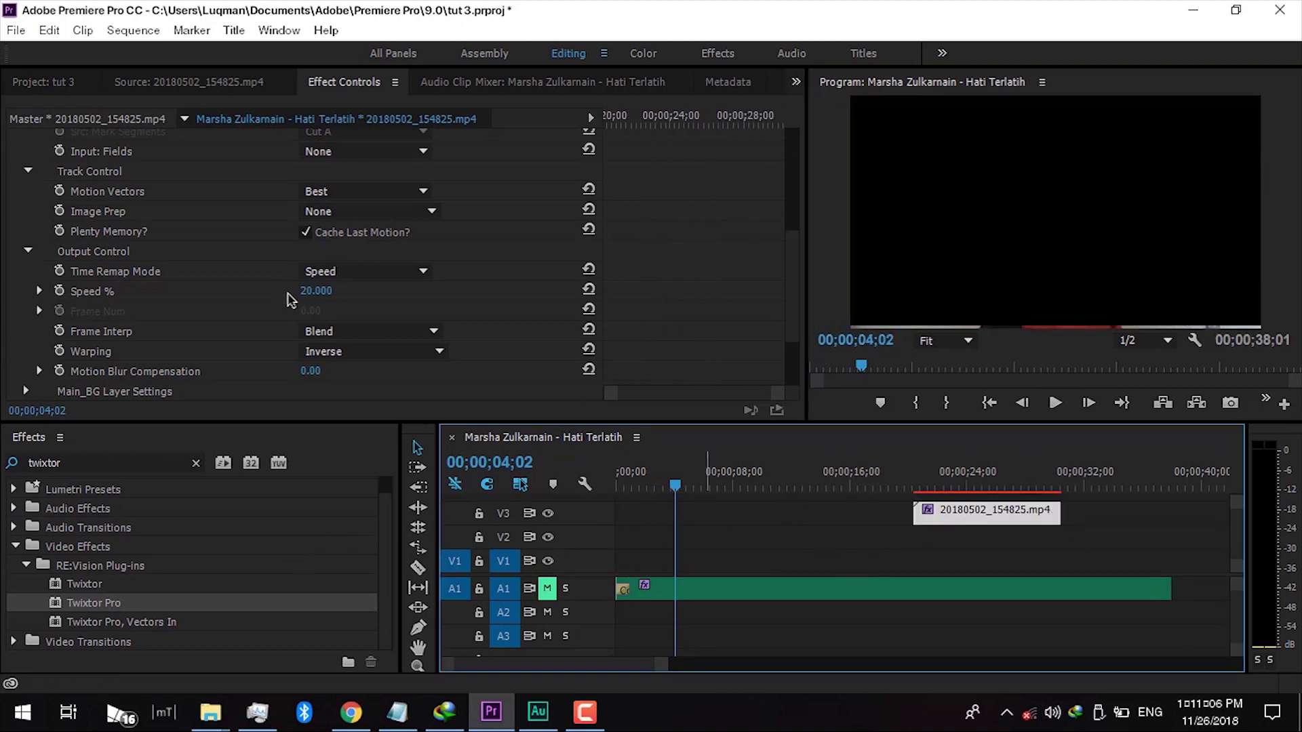
{"action": "left_click_drag", "start_coordinate": [908, 487], "coordinate": [668, 559]}
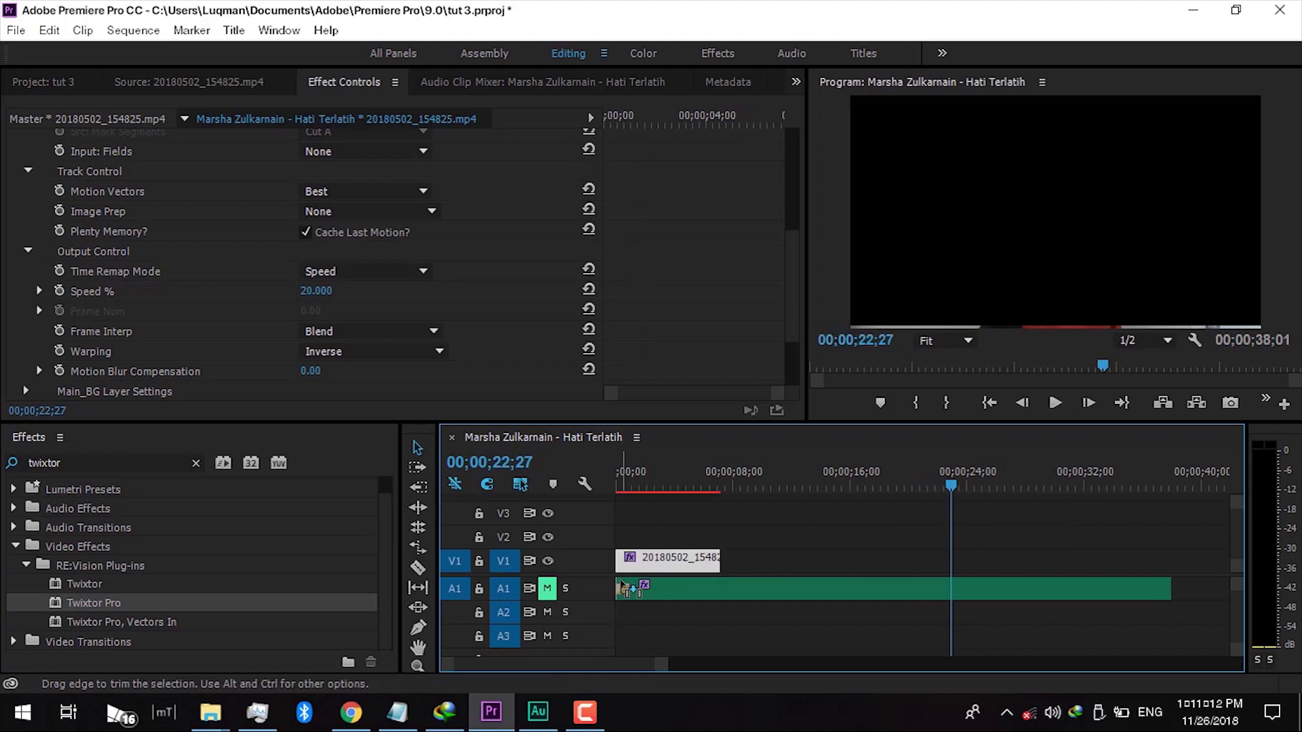
{"action": "left_click_drag", "start_coordinate": [690, 486], "coordinate": [420, 536]}
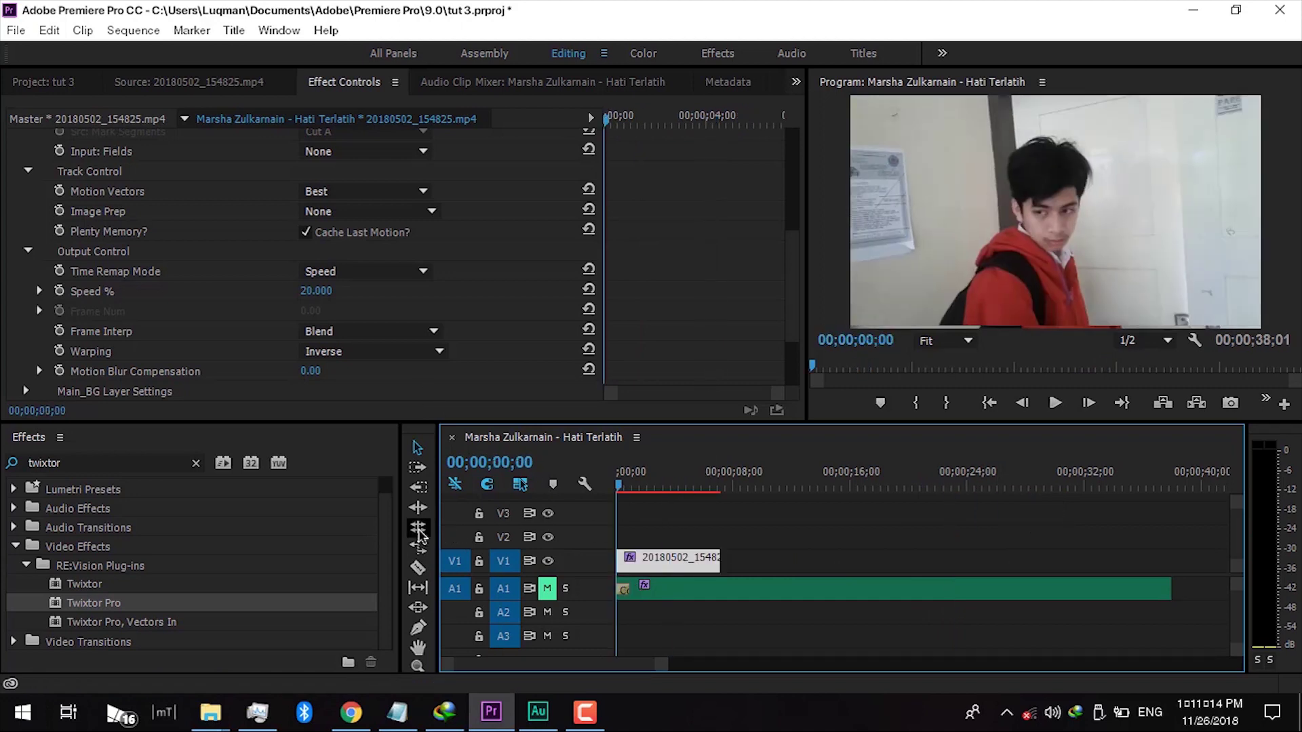
{"action": "key", "text": "ctrl+z"}
{"action": "key", "text": "ctrl+shift+z"}
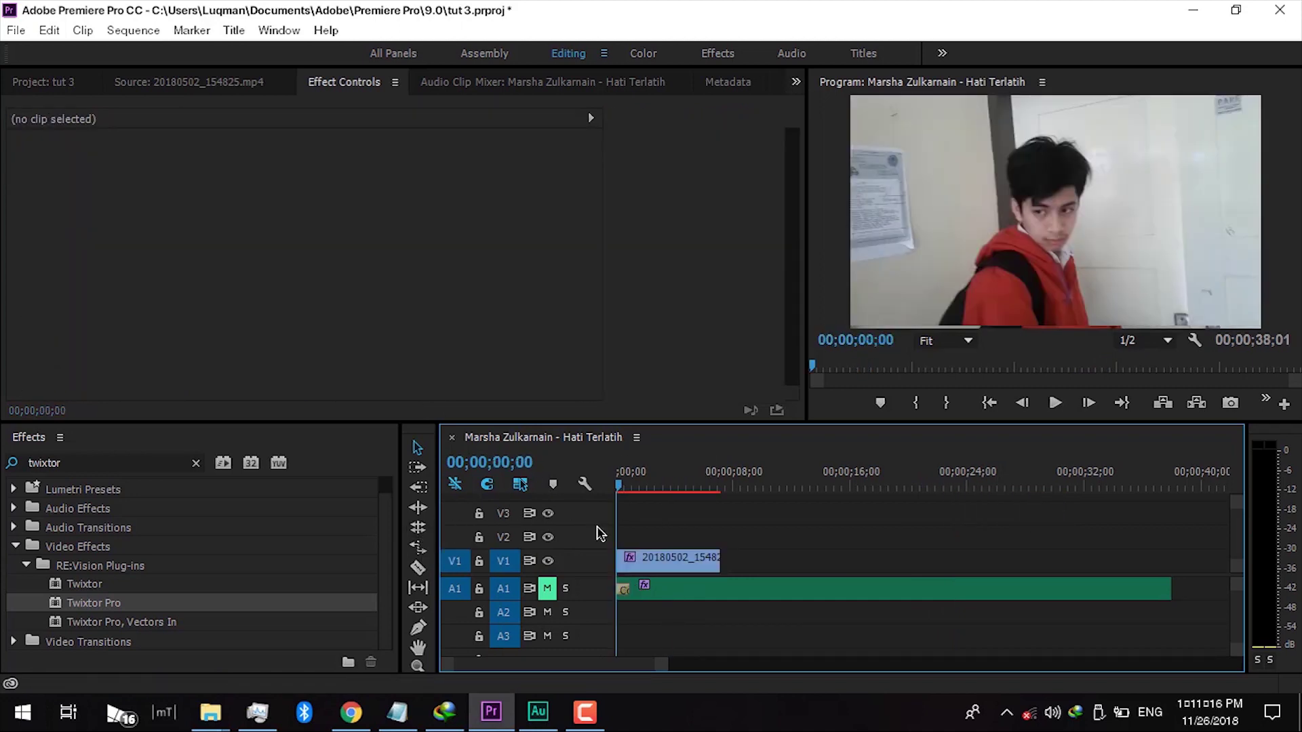
Step: Keyframe Twixtor Pro's Speed % at 100 on the first frame and 20 at 00;00;00;01
{"action": "scroll", "coordinate": [535, 339], "scroll_direction": "down", "scroll_amount": 10}
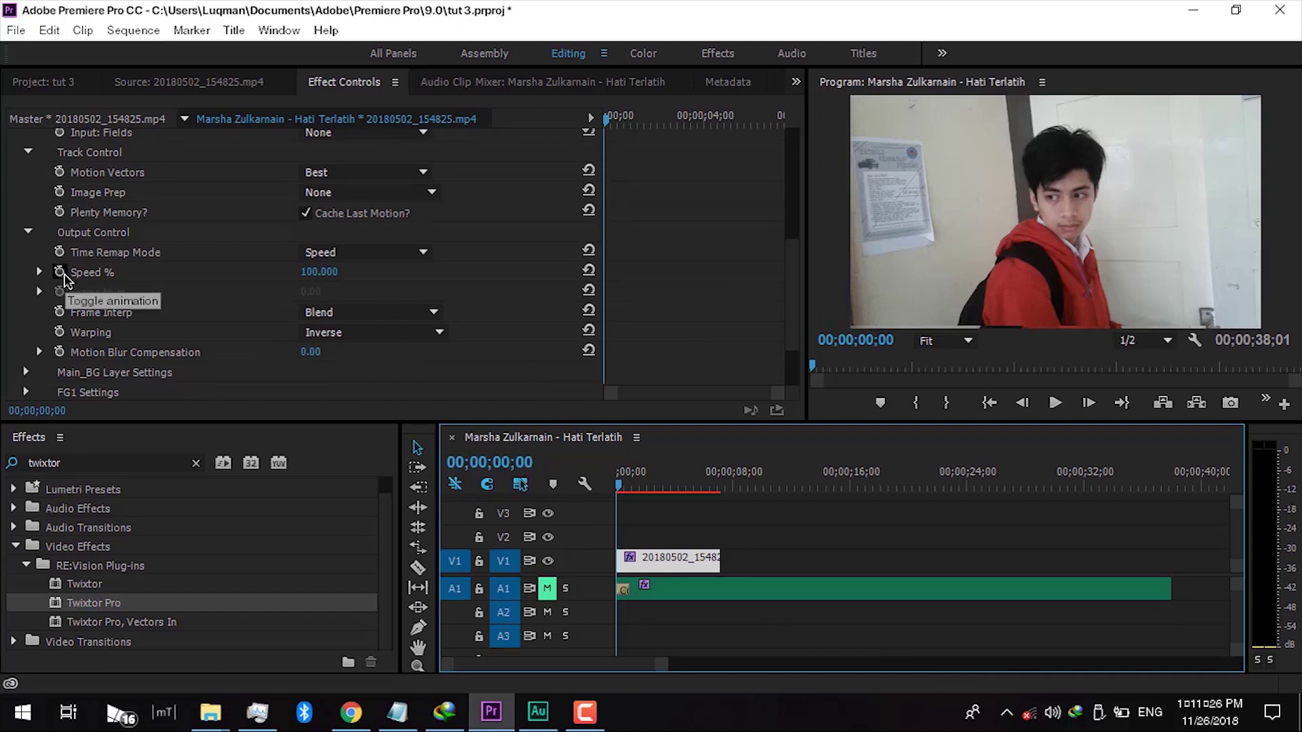
{"action": "left_click", "coordinate": [61, 273]}
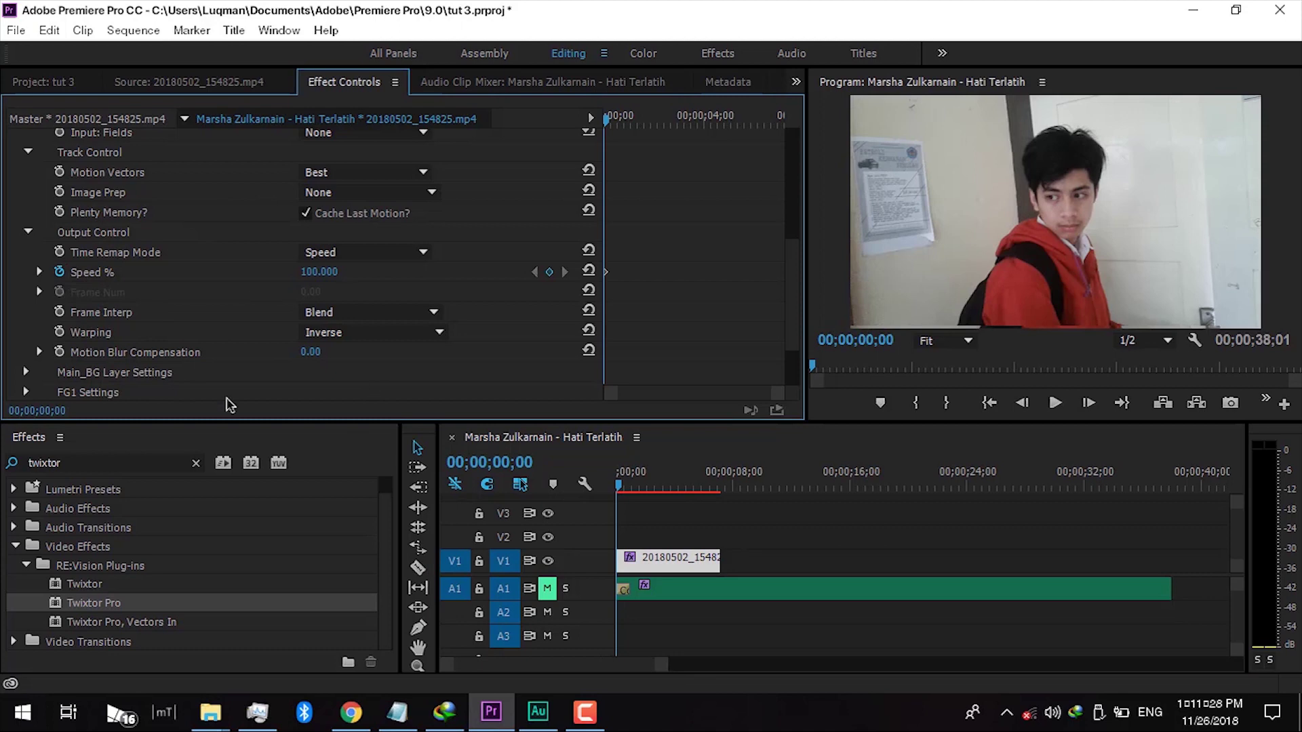
{"action": "left_click", "coordinate": [1089, 405]}
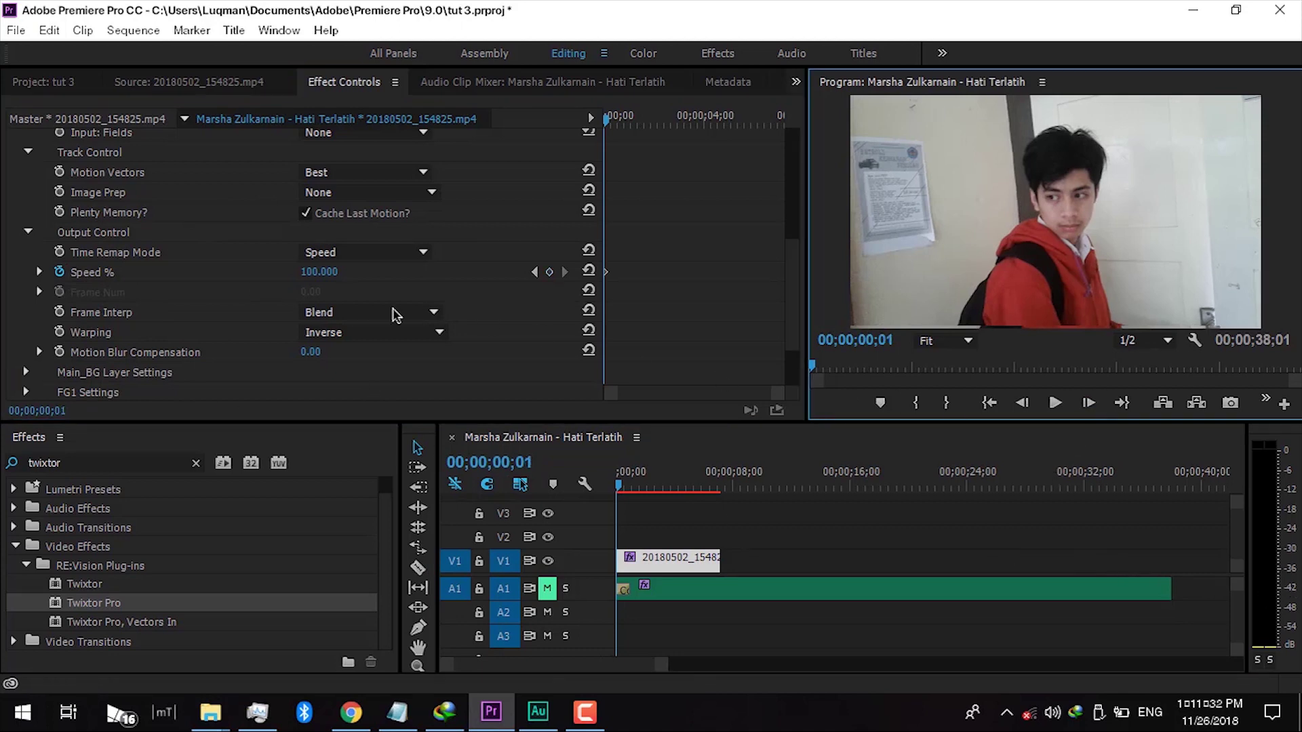
{"action": "left_click", "coordinate": [326, 273]}
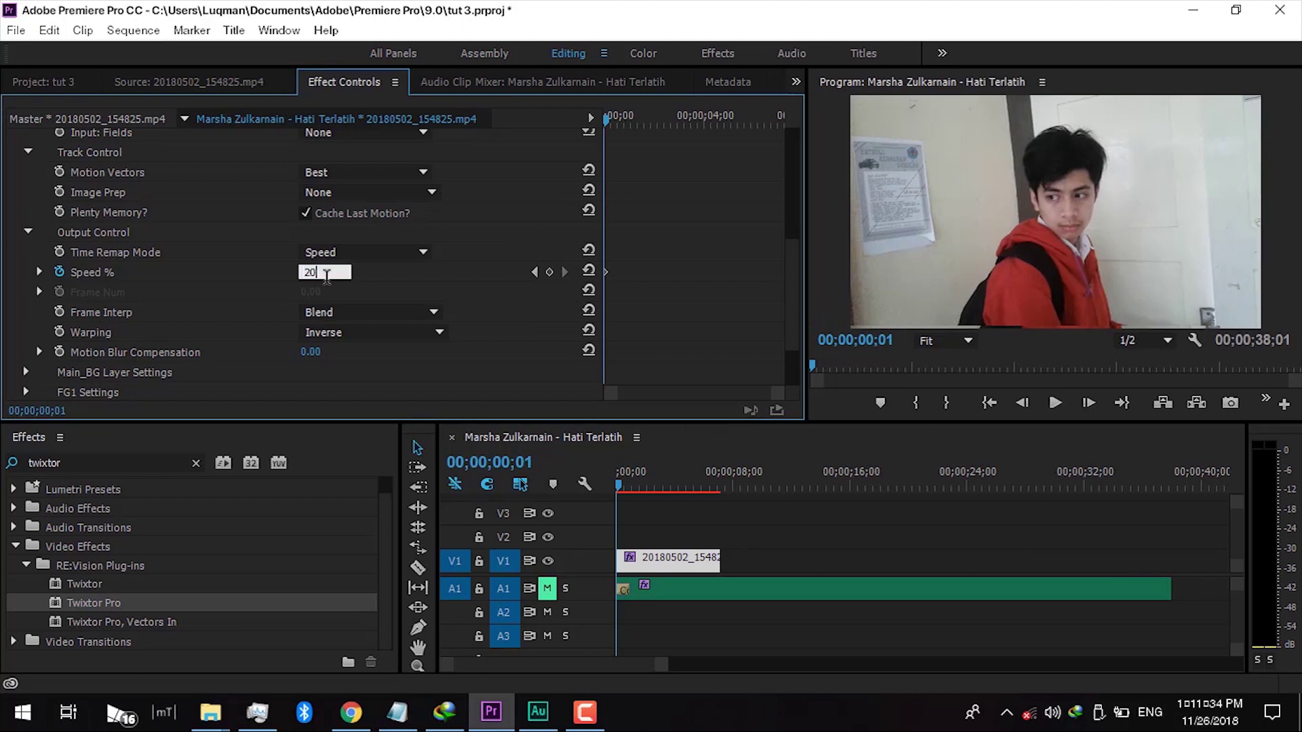
{"action": "type", "text": "20"}
{"action": "key", "text": "Return"}
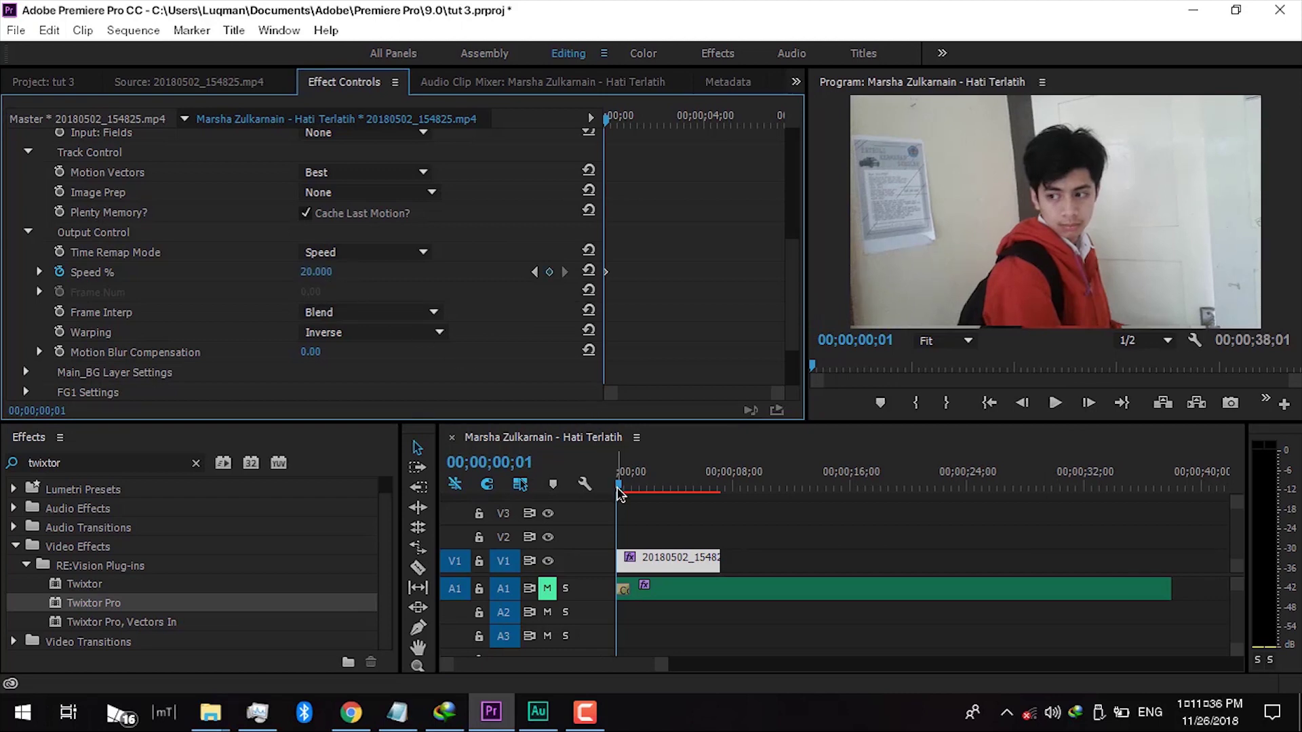
Step: Play the keyframed clip from the start to 00;00;05;11 and scrub back to 00;00;02;18
{"action": "left_click_drag", "start_coordinate": [619, 494], "coordinate": [591, 493]}
{"action": "left_click", "coordinate": [1055, 402]}
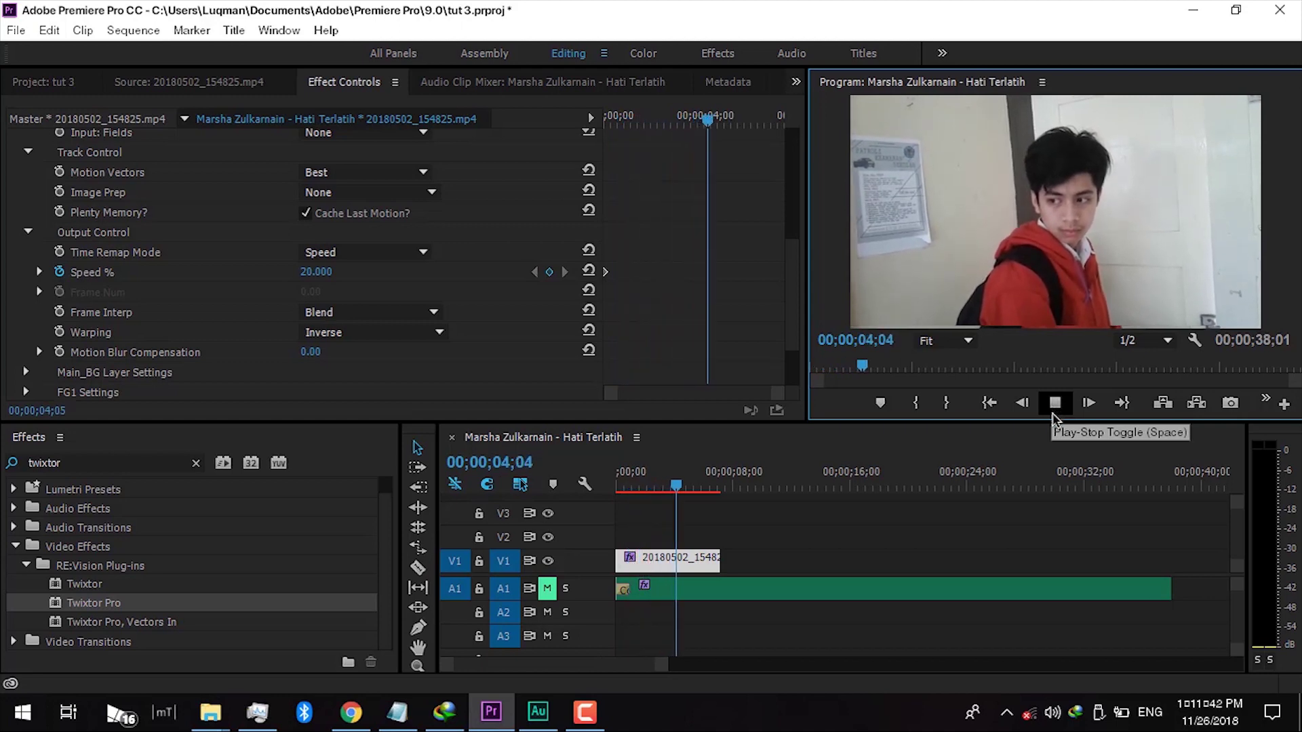
{"action": "left_click", "coordinate": [1052, 413]}
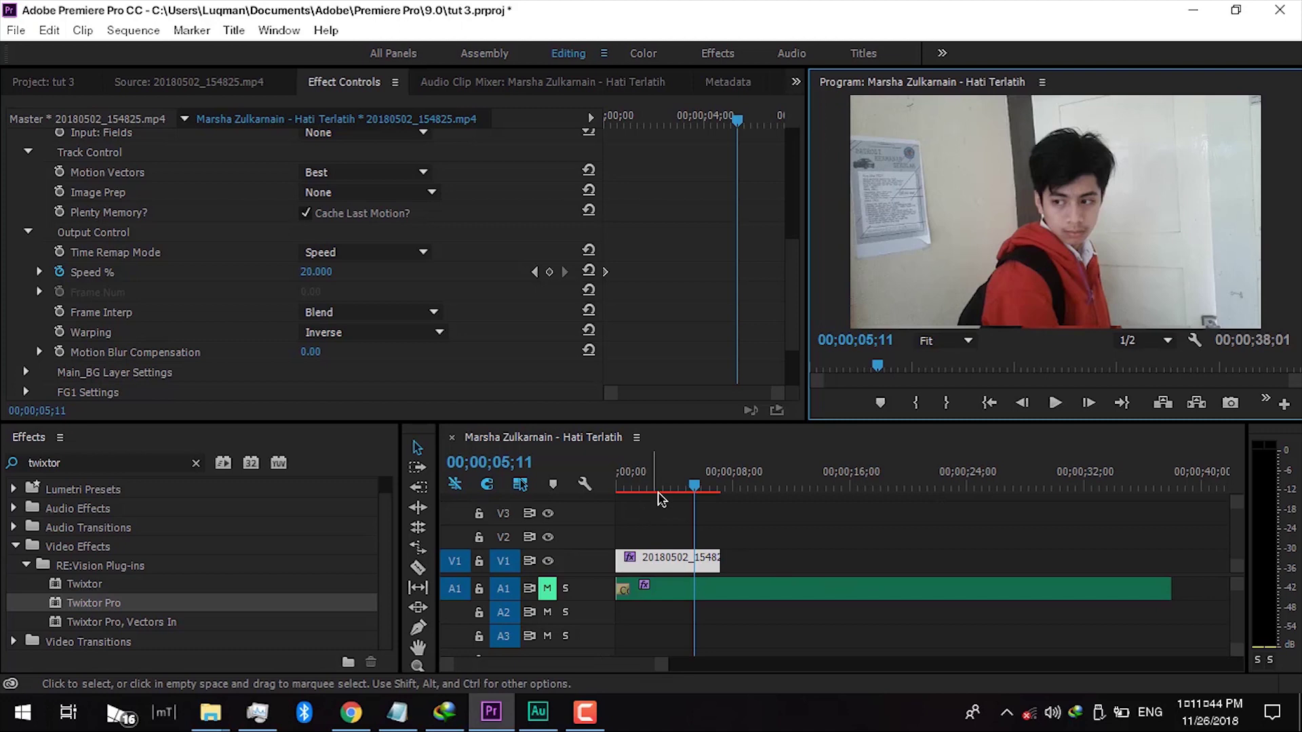
{"action": "left_click_drag", "start_coordinate": [619, 490], "coordinate": [653, 486]}
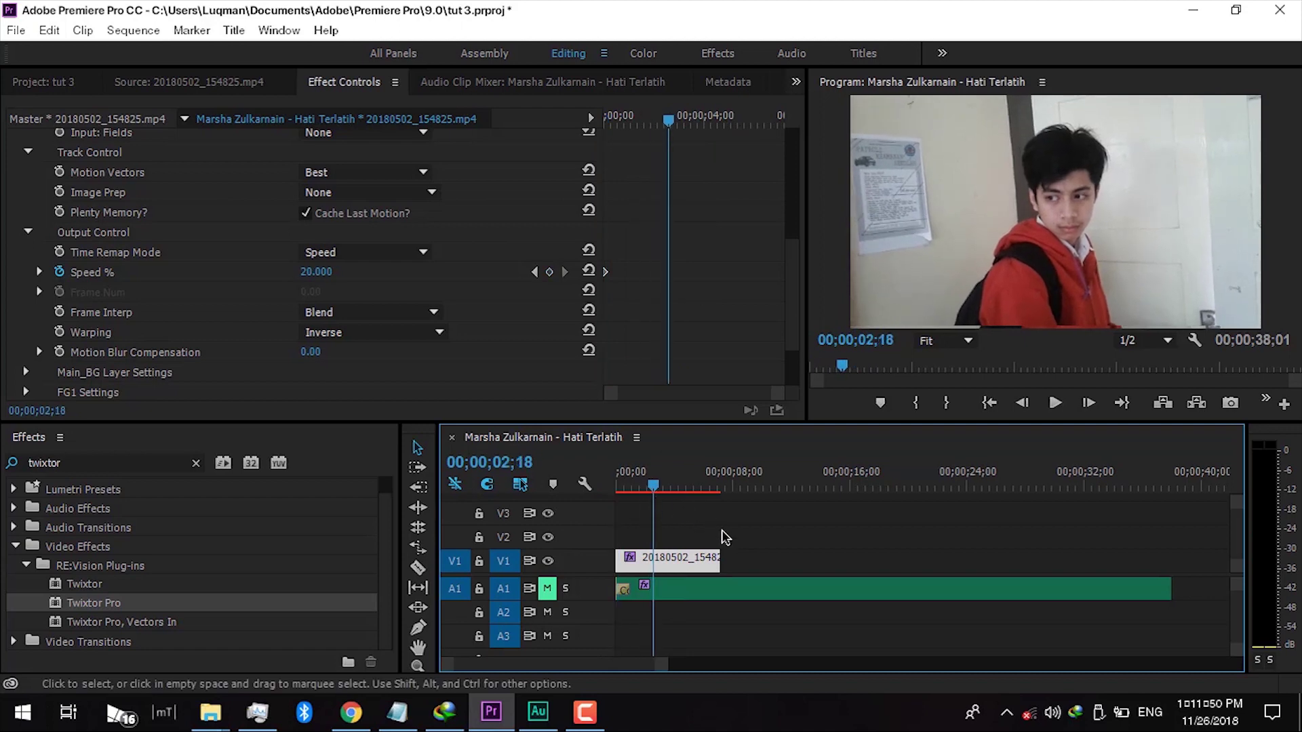
Step: Try extending the V1 clip's end to about 00;00;08;25, and undo the extension and the 20 percent speed keyframe
{"action": "left_click_drag", "start_coordinate": [717, 563], "coordinate": [744, 562]}
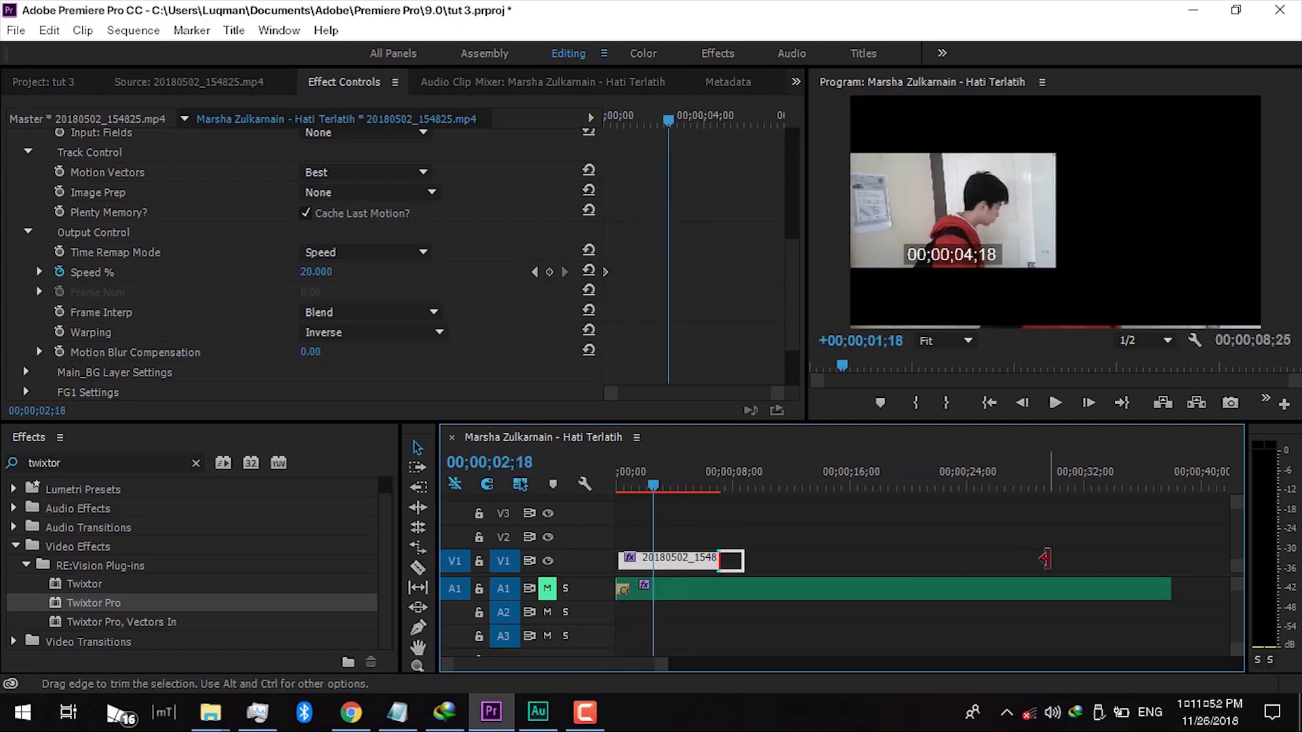
{"action": "left_click_drag", "start_coordinate": [661, 496], "coordinate": [729, 487]}
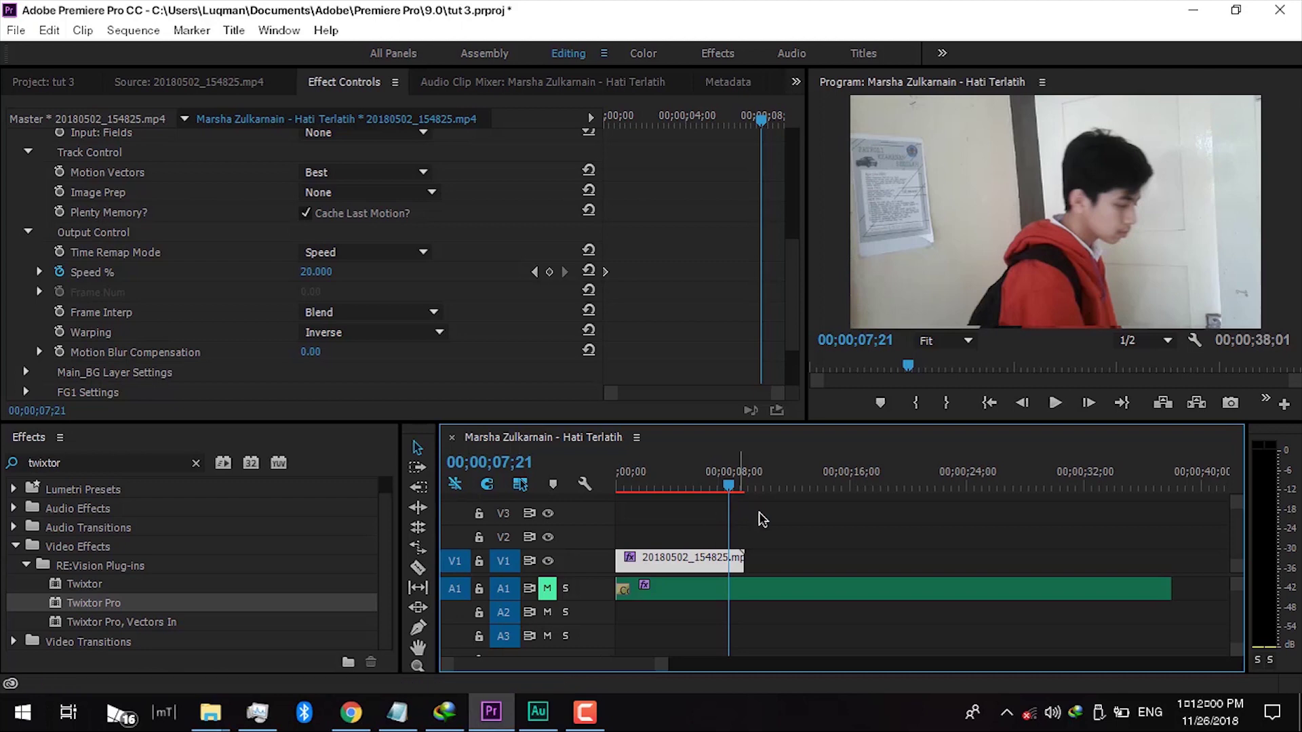
{"action": "key", "text": "ctrl+z"}
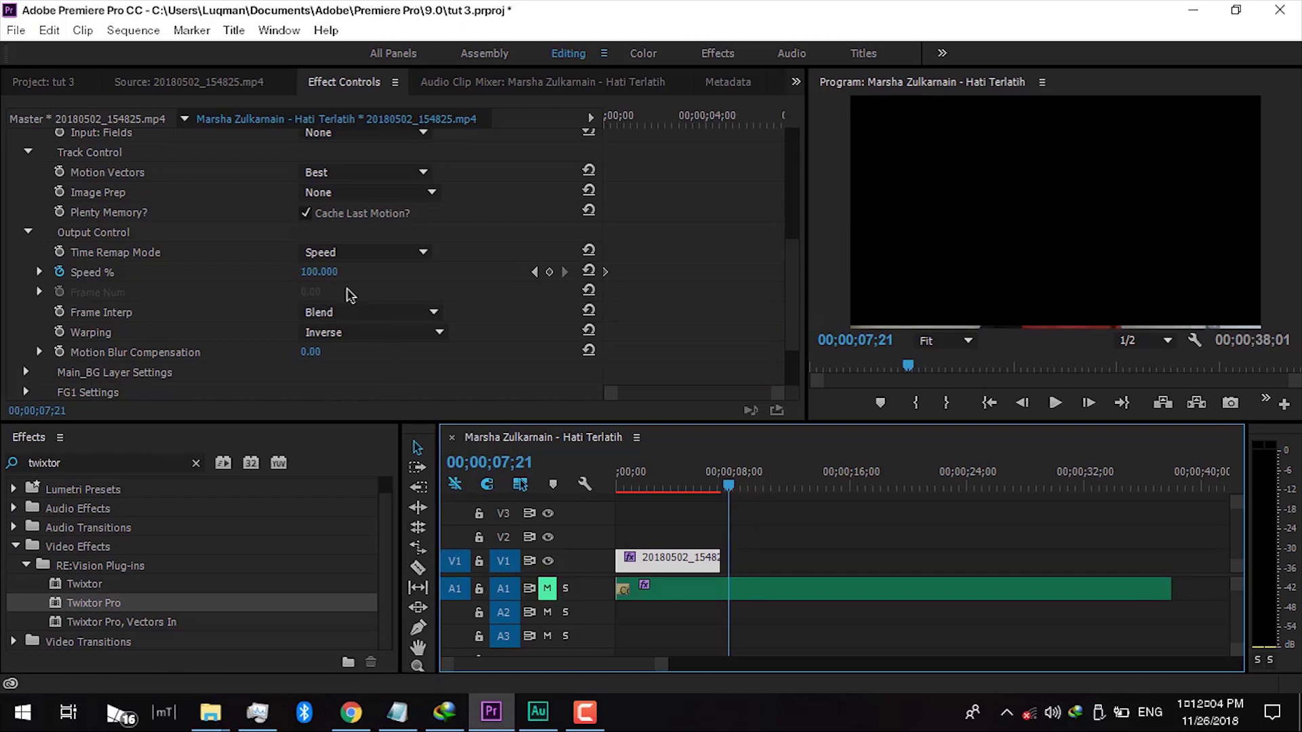
Step: Delete the Twixtor Pro effect from the V1 clip
{"action": "scroll", "coordinate": [203, 258], "scroll_direction": "up", "scroll_amount": 3}
{"action": "scroll", "coordinate": [169, 244], "scroll_direction": "up", "scroll_amount": 3}
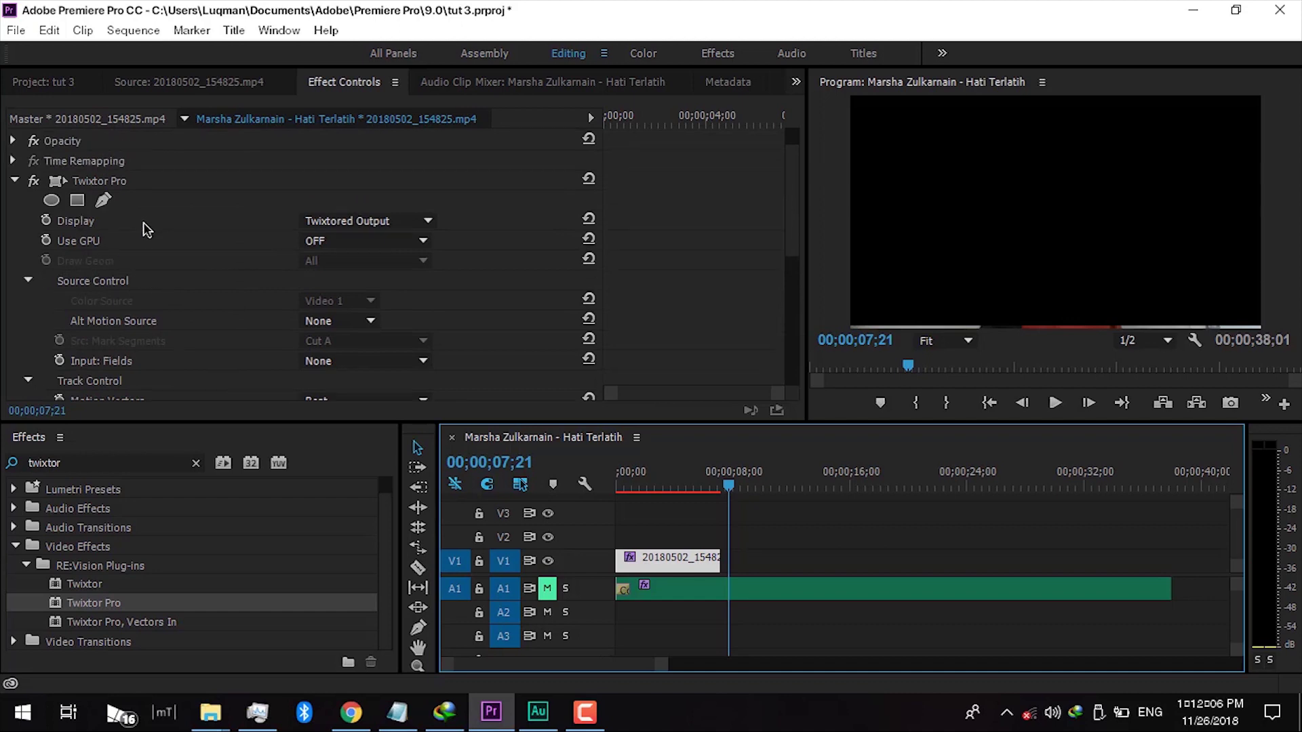
{"action": "key", "text": "Delete"}
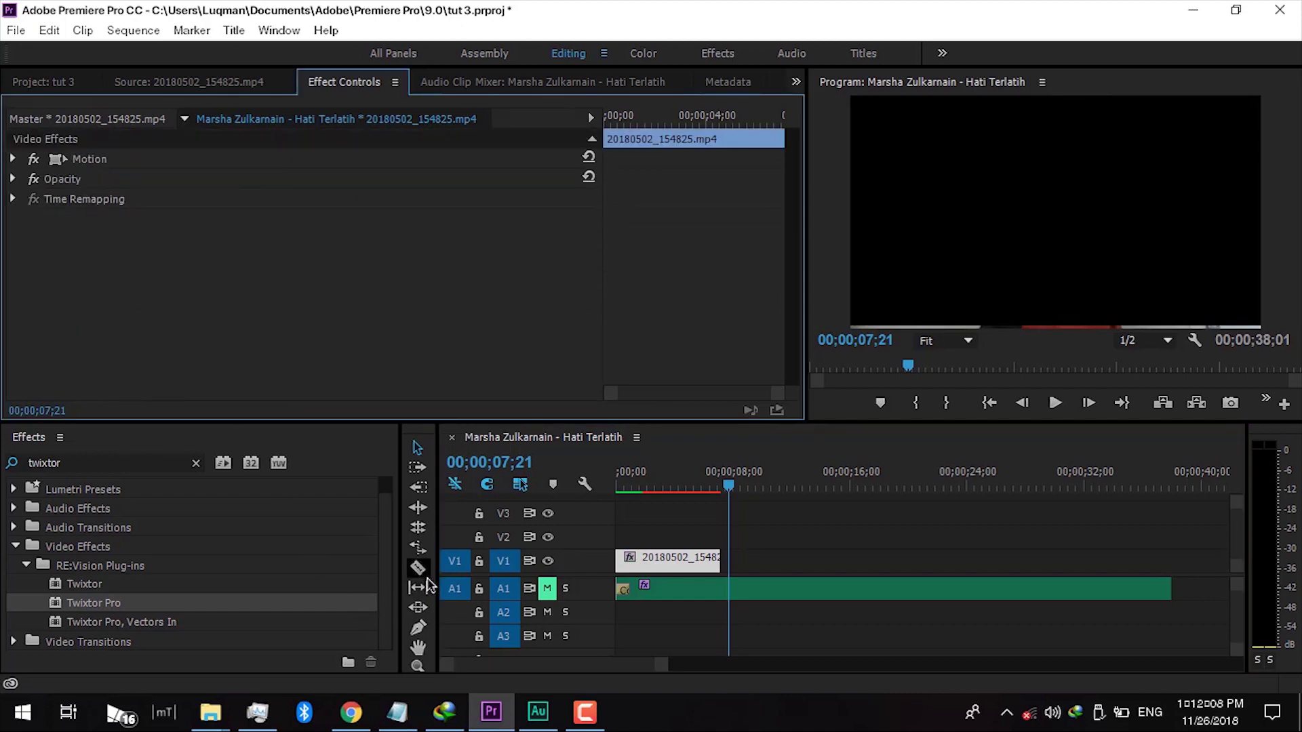
Step: Try rate-stretching the V1 clip to 21.92% speed, and undo the stretch
{"action": "left_click", "coordinate": [417, 555]}
{"action": "left_click_drag", "start_coordinate": [712, 557], "coordinate": [1084, 562]}
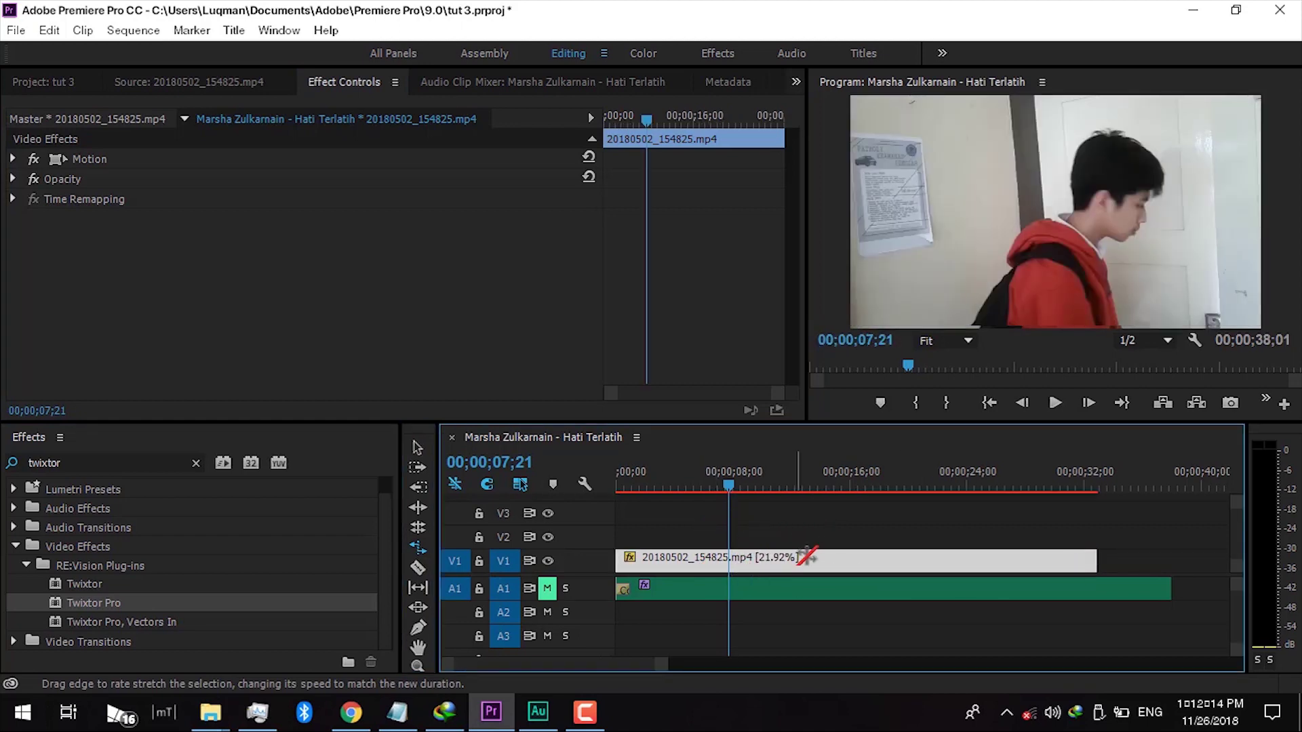
{"action": "key", "text": "ctrl+z"}
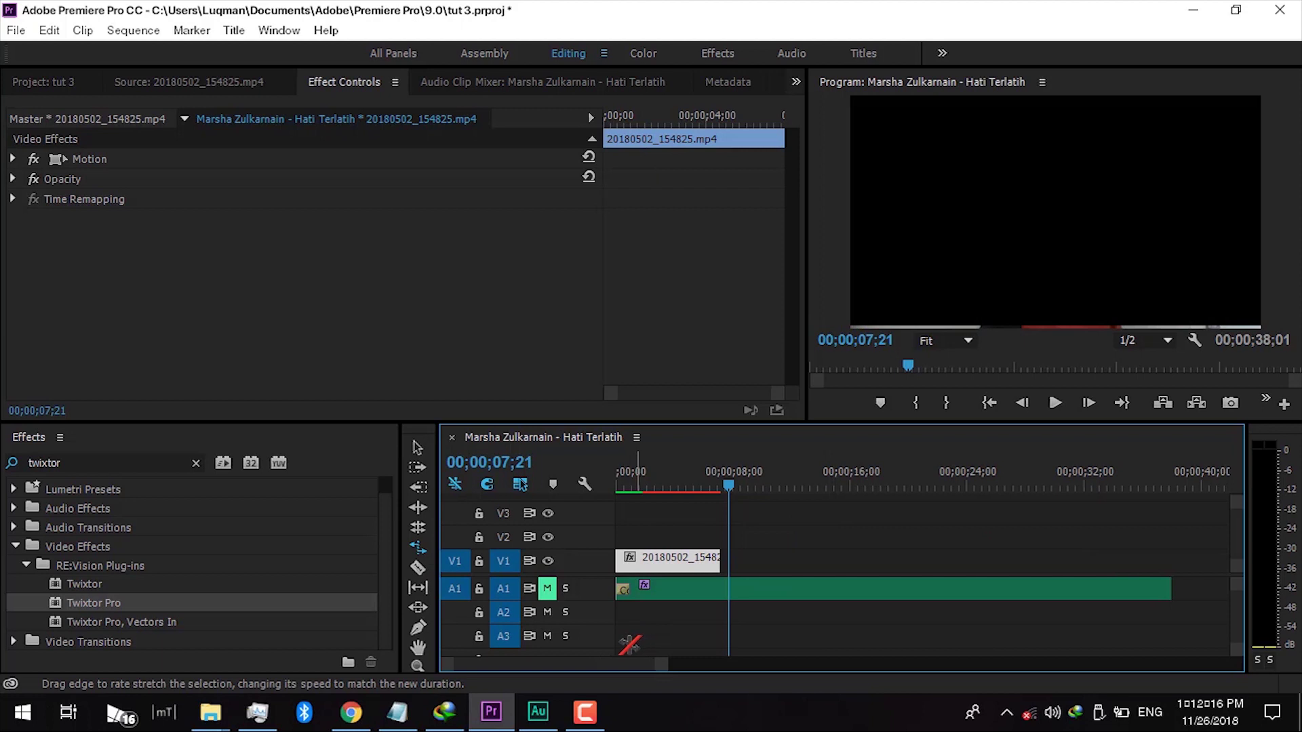
Step: Scrub through the V1 clip to 00;00;04;19 and unmute audio track A1
{"action": "left_click_drag", "start_coordinate": [642, 474], "coordinate": [619, 603]}
{"action": "left_click", "coordinate": [418, 448]}
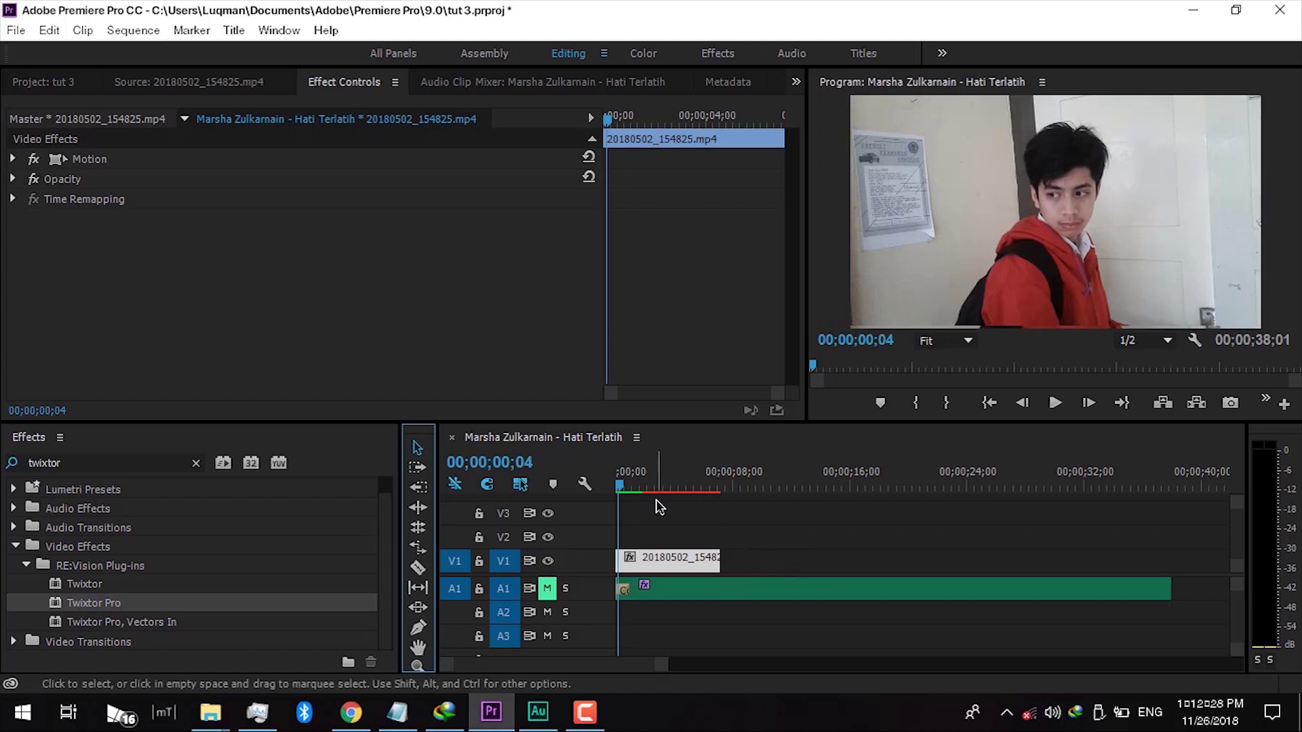
{"action": "left_click", "coordinate": [697, 483]}
{"action": "left_click_drag", "start_coordinate": [697, 486], "coordinate": [684, 487]}
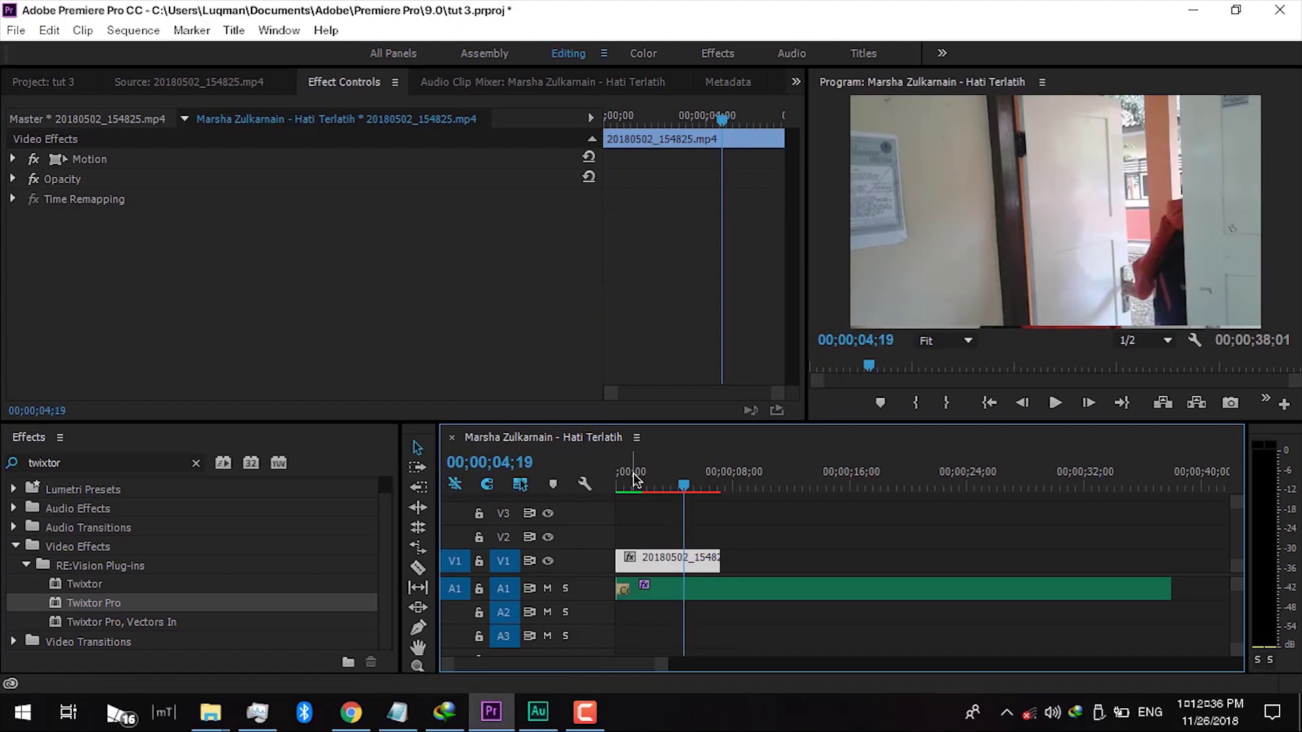
Step: Play the sequence from the start and skip ahead in the audio past the end of the video clip
{"action": "left_click_drag", "start_coordinate": [636, 478], "coordinate": [597, 483]}
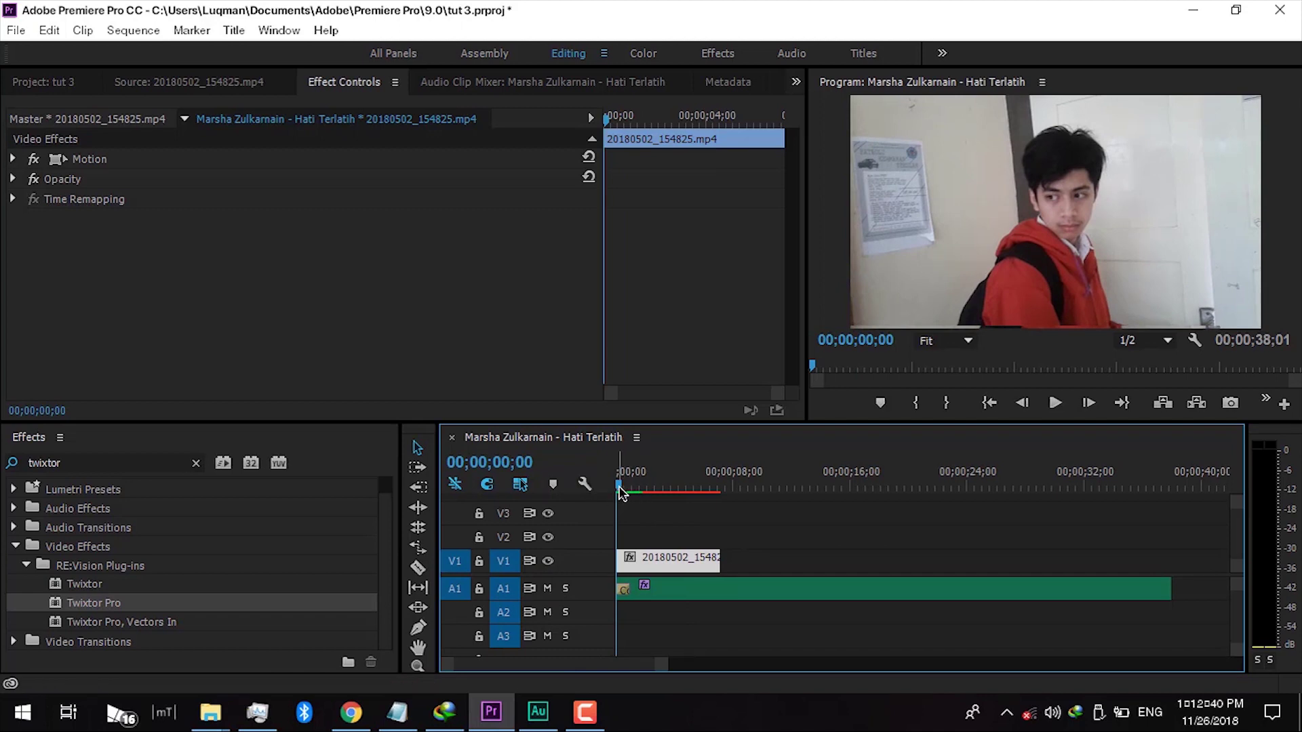
{"action": "key", "text": "space"}
{"action": "mouse_move", "coordinate": [935, 485]}
{"action": "left_mouse_down"}
{"action": "mouse_move", "coordinate": [987, 487]}
{"action": "mouse_move", "coordinate": [915, 493]}
{"action": "left_mouse_up"}
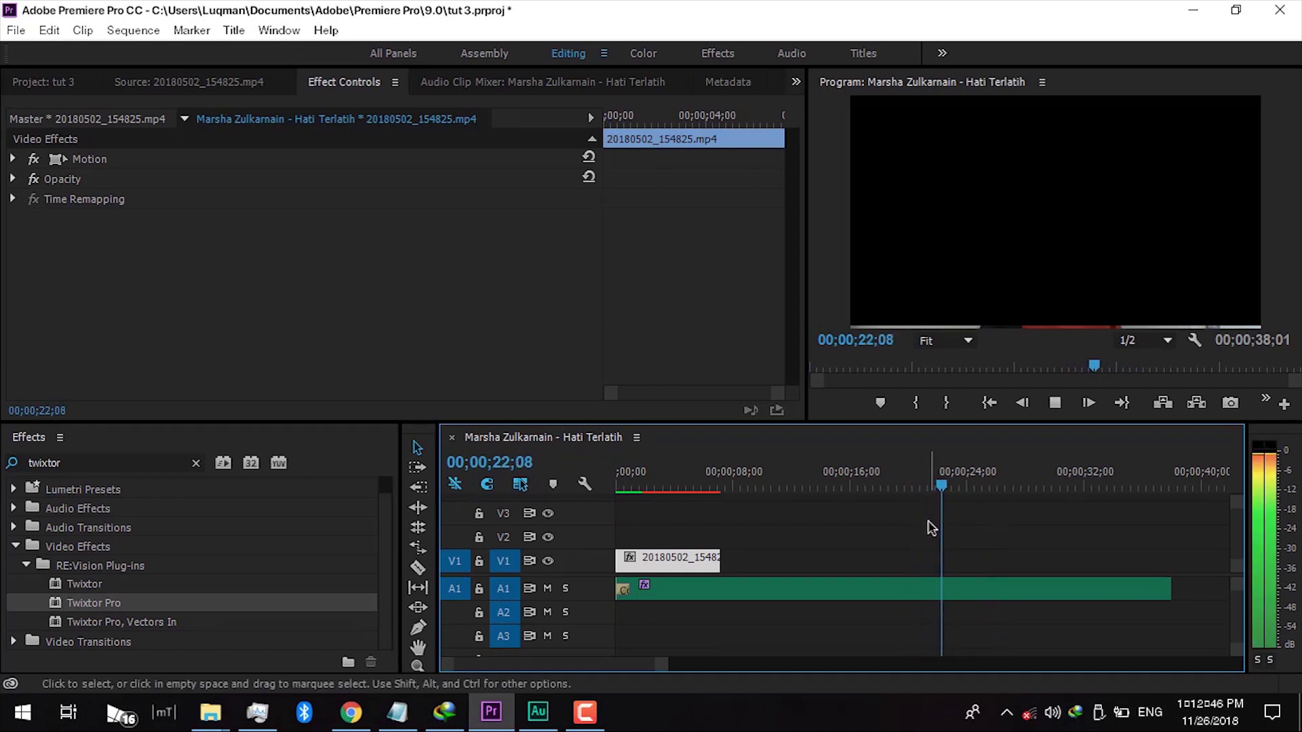
Step: Move the playhead to 00;00;23;01 by playing the audio, and fill track V1 up to it with copies of the video clip
{"action": "left_click", "coordinate": [939, 485]}
{"action": "left_click", "coordinate": [929, 485]}
{"action": "key", "text": "space"}
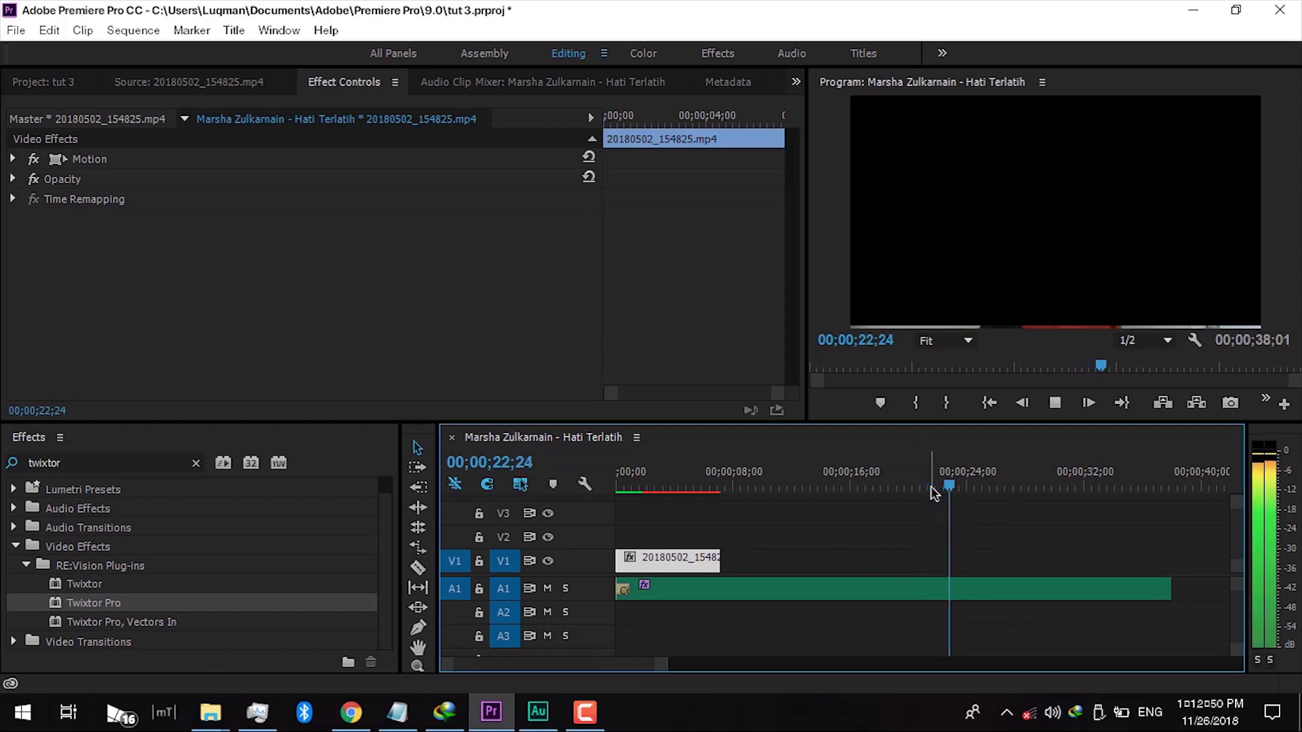
{"action": "key", "text": "space"}
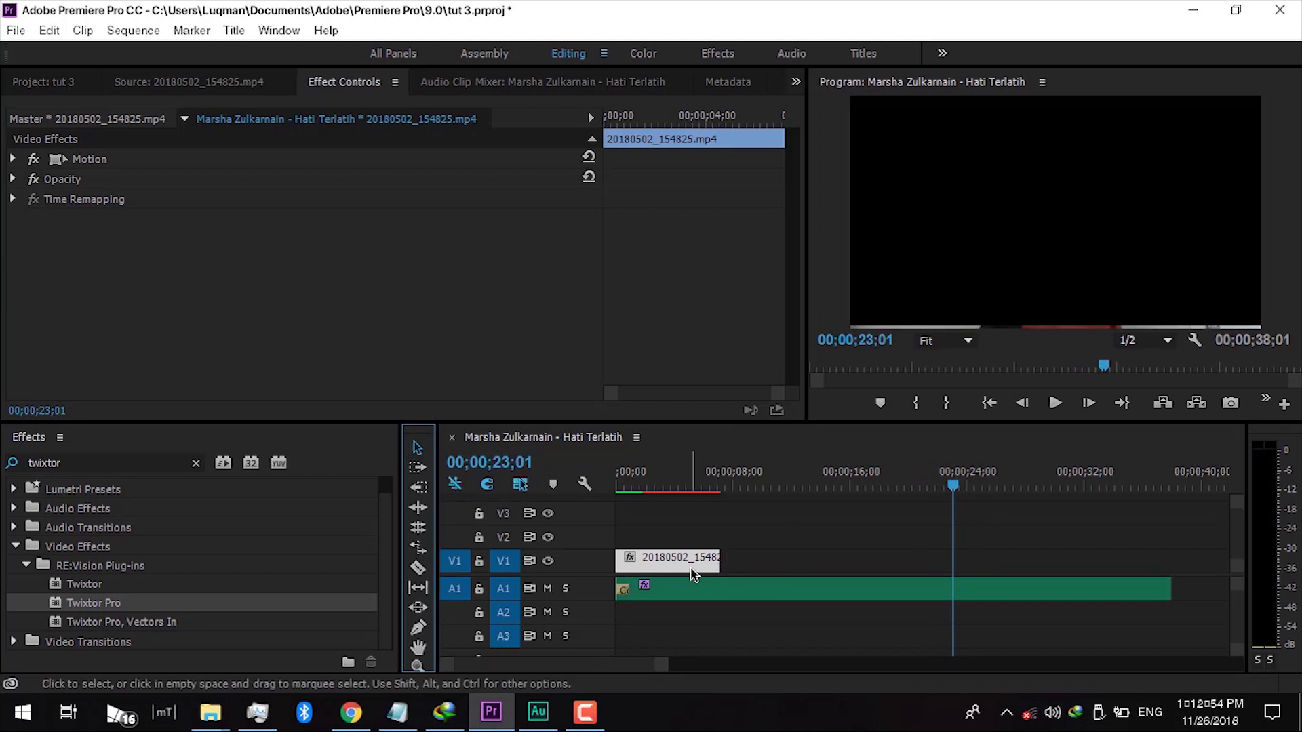
{"action": "left_click_drag", "start_coordinate": [691, 569], "coordinate": [875, 576]}
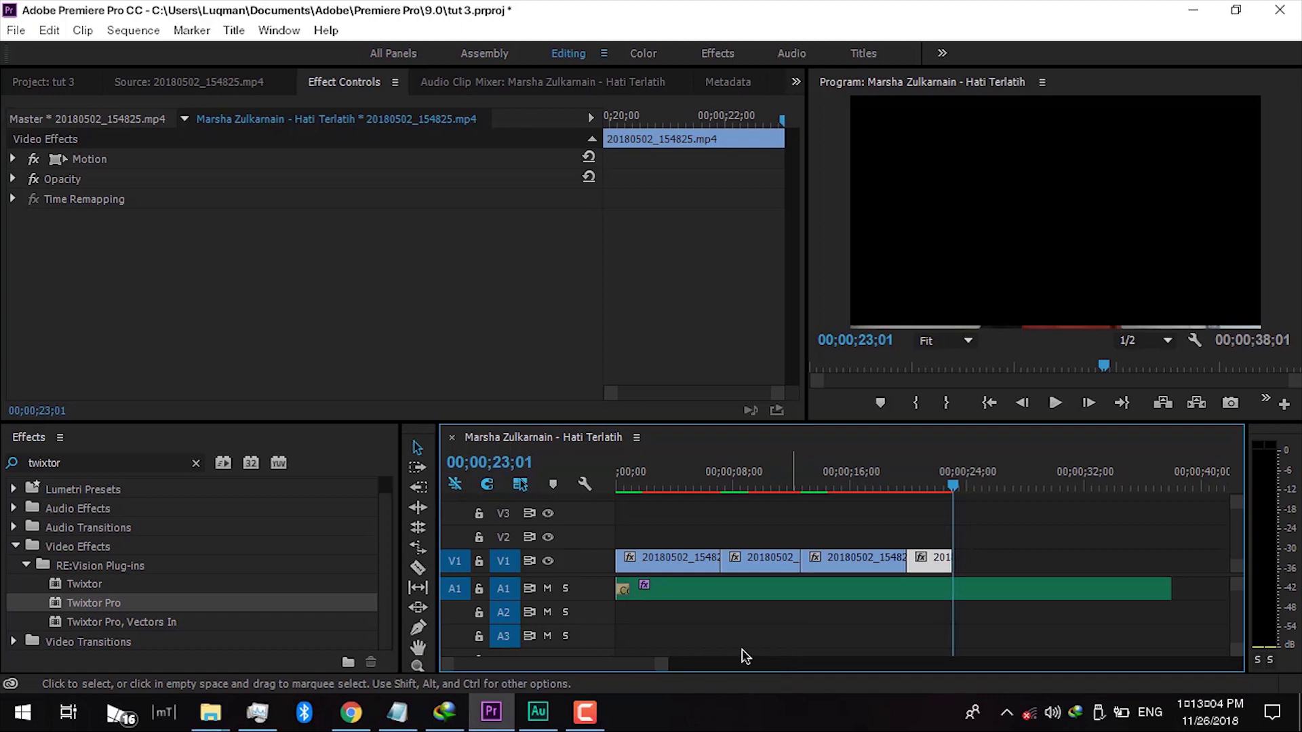
Step: Nest all the V1 clips into a sequence named "video contoh slowmo"
{"action": "left_click_drag", "start_coordinate": [999, 536], "coordinate": [622, 564]}
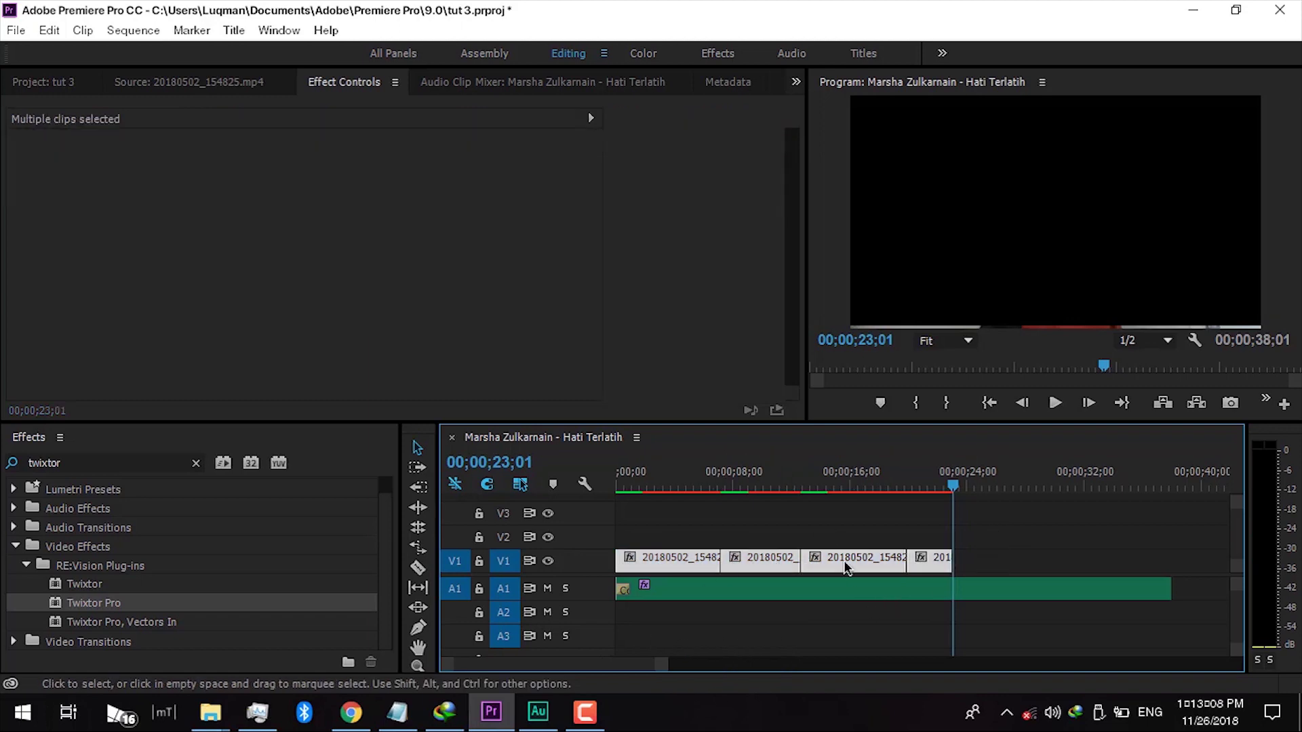
{"action": "right_click", "coordinate": [811, 562]}
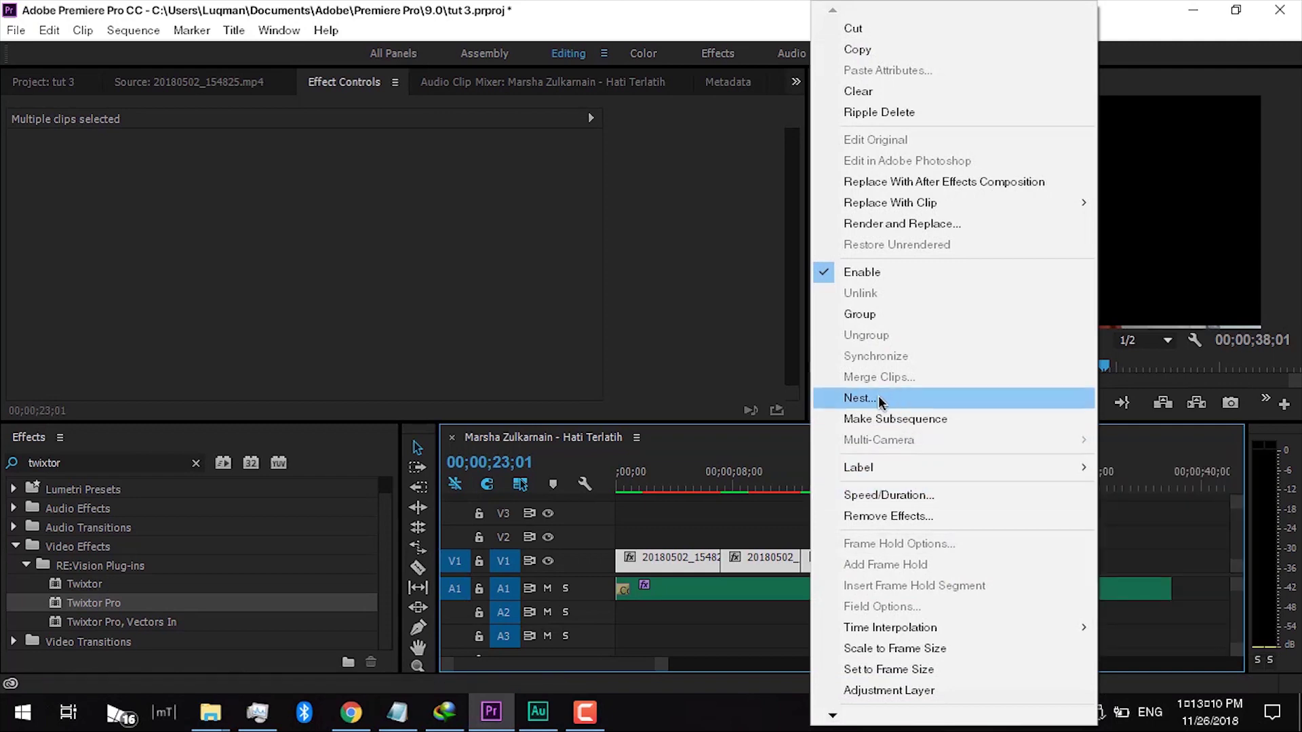
{"action": "left_click", "coordinate": [881, 400]}
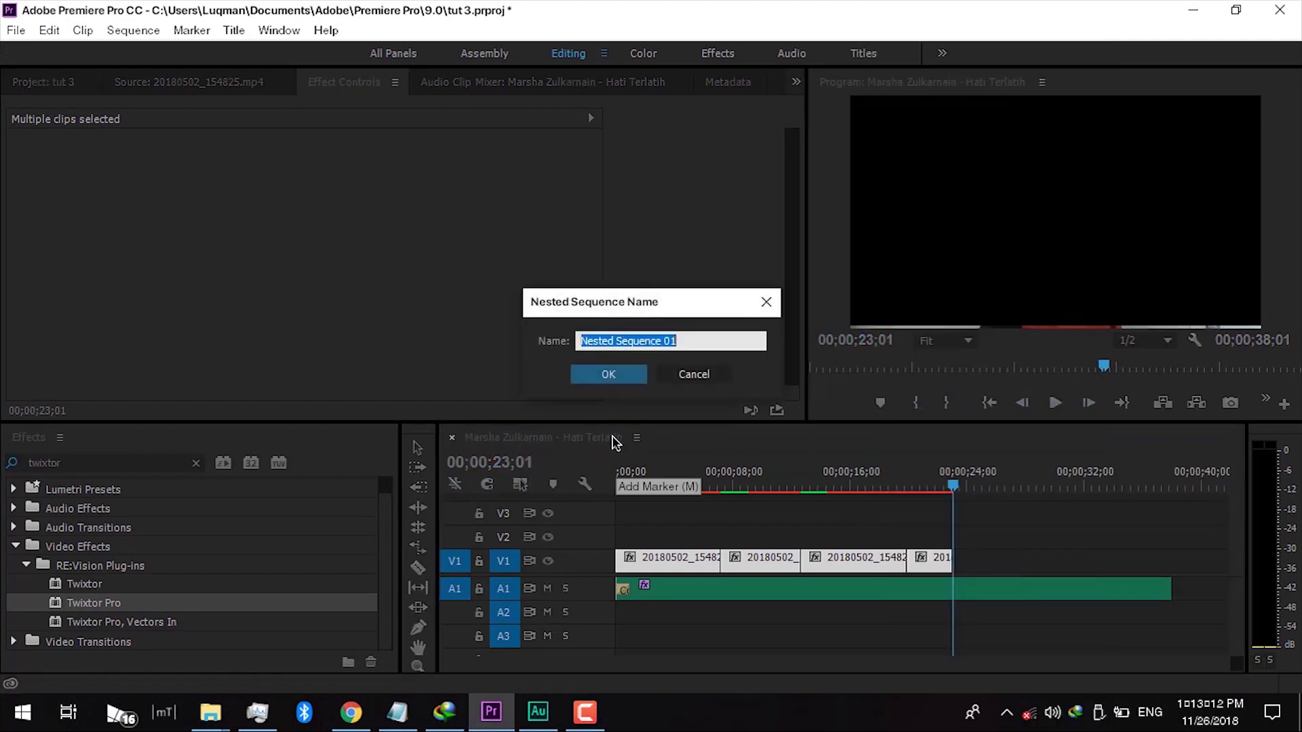
{"action": "type", "text": "video"}
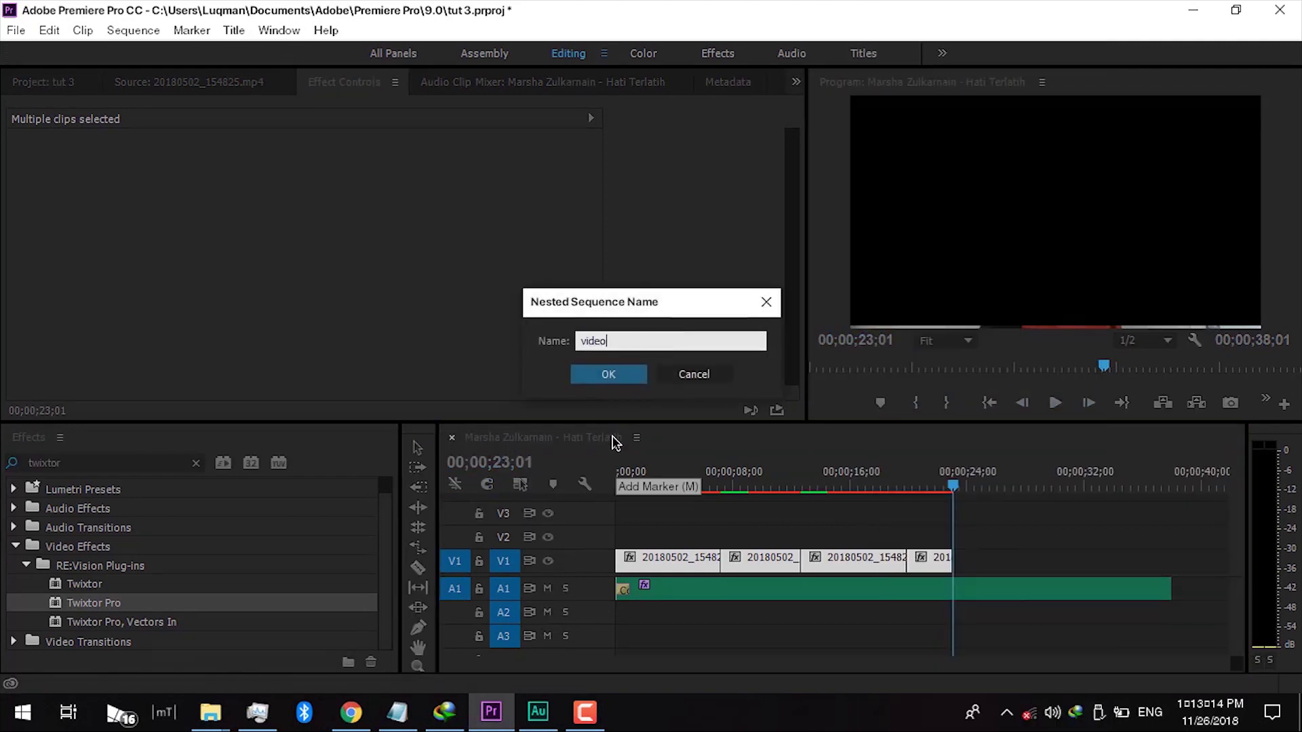
{"action": "type", "text": " contoh slowmo"}
{"action": "key", "text": "Return"}
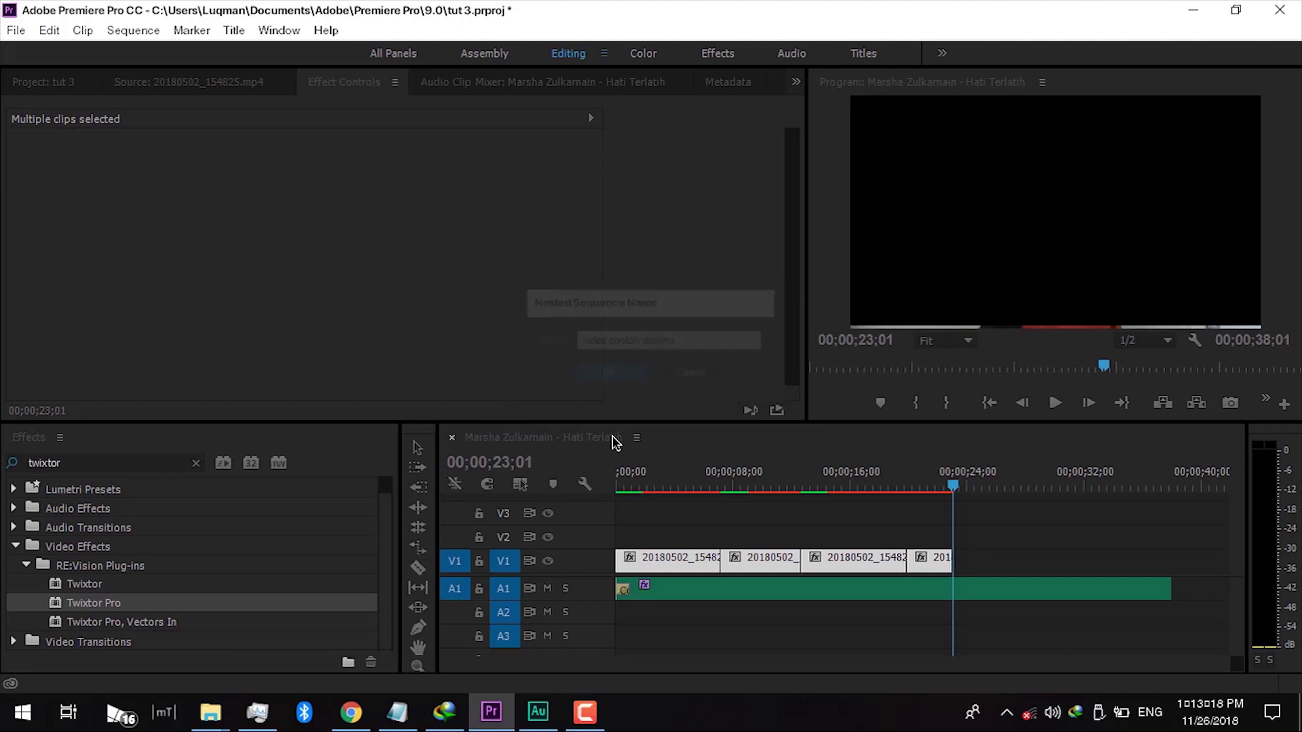
Step: Preview the start of the nested clip with audio track A1 muted, and unmute A1 to play it with sound
{"action": "left_click_drag", "start_coordinate": [822, 477], "coordinate": [941, 529]}
{"action": "left_click", "coordinate": [549, 590]}
{"action": "key", "text": "Home"}
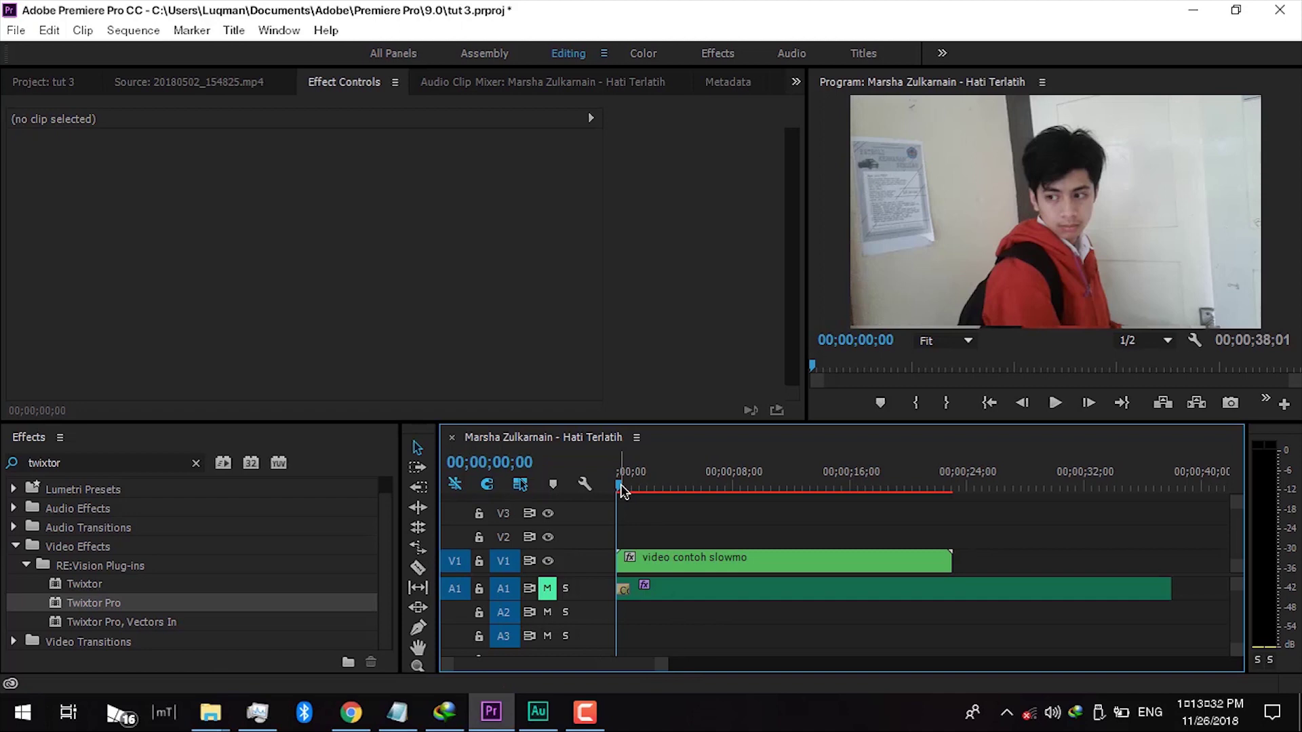
{"action": "key", "text": "space"}
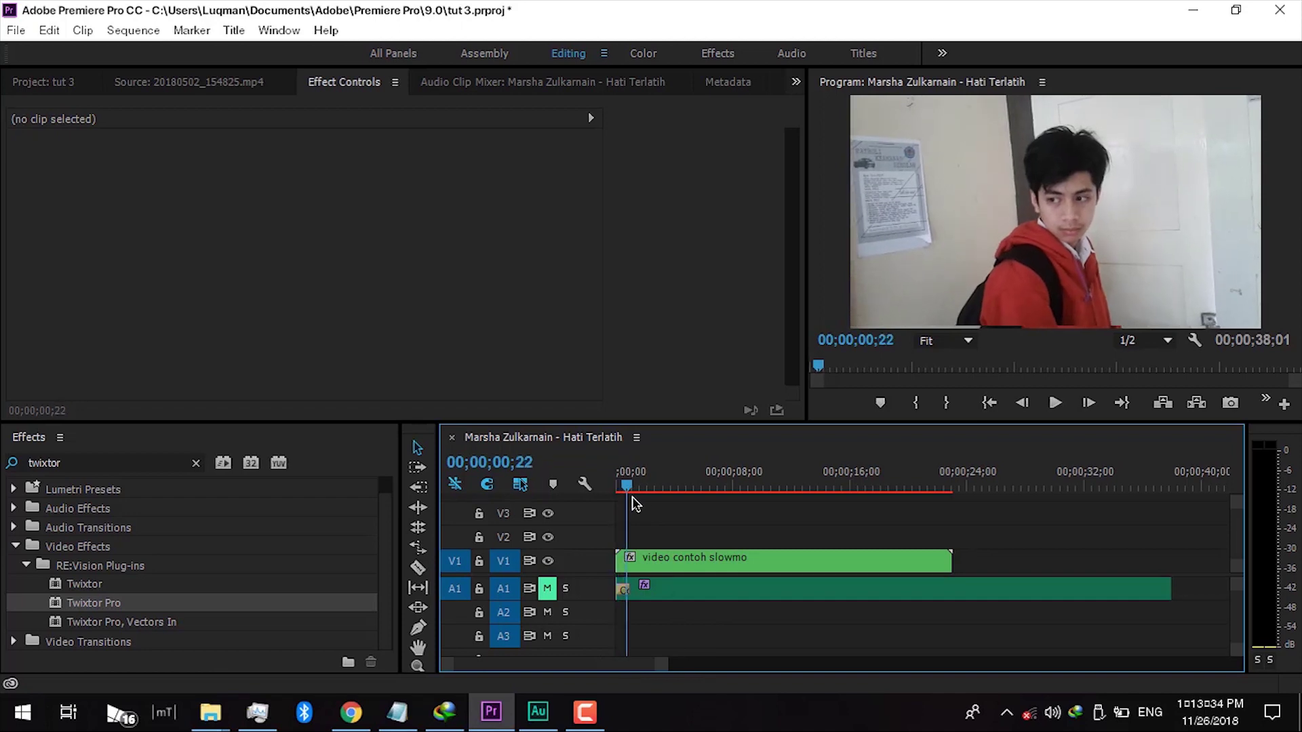
{"action": "left_click_drag", "start_coordinate": [645, 514], "coordinate": [599, 540]}
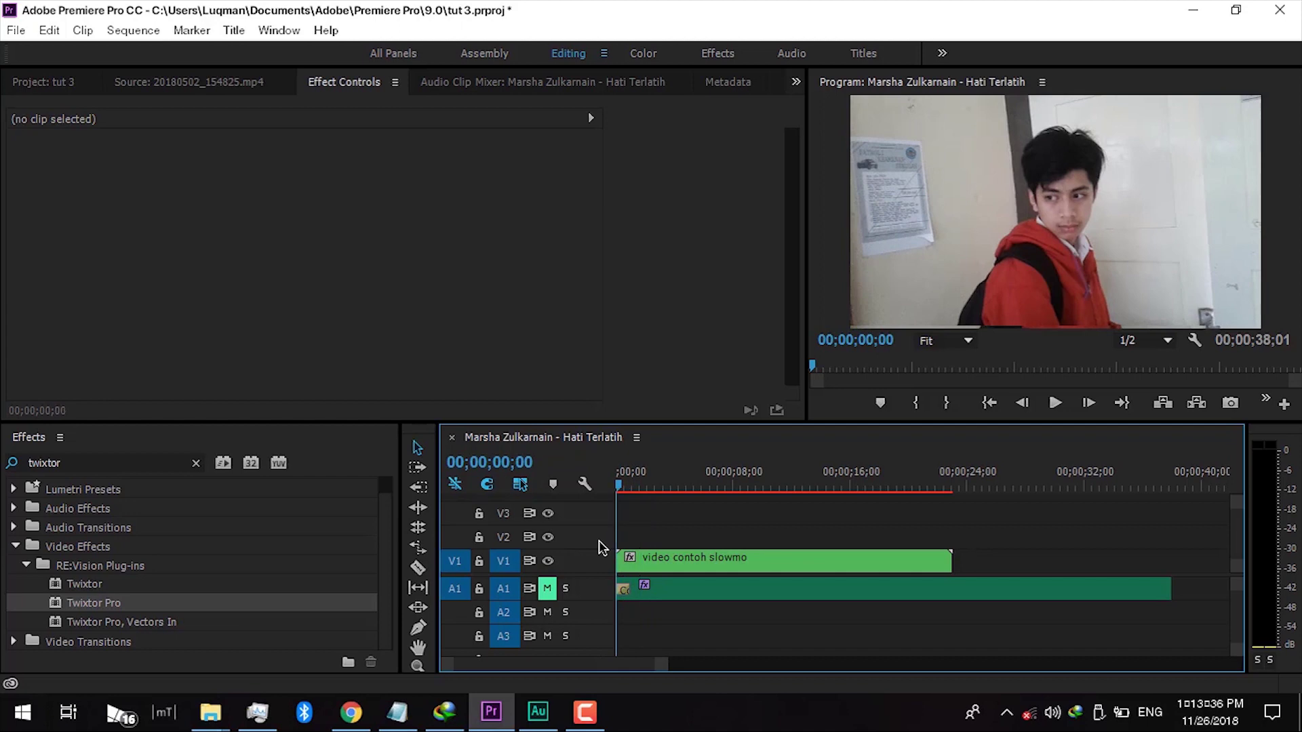
{"action": "left_click", "coordinate": [1055, 403]}
{"action": "left_click", "coordinate": [1055, 403]}
{"action": "left_click", "coordinate": [549, 588]}
{"action": "key", "text": "space"}
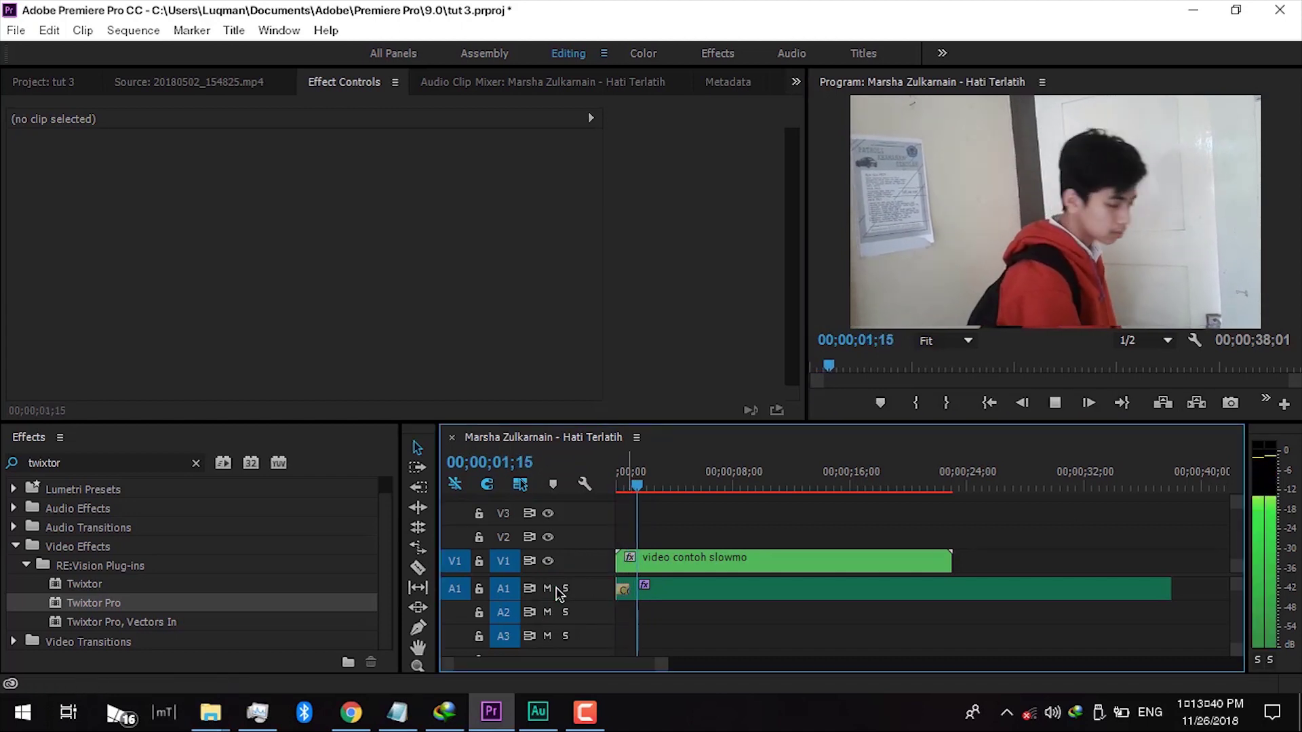
Step: Step and play through the first two seconds of the sequence to examine the frames against the music
{"action": "left_click", "coordinate": [1089, 403]}
{"action": "left_click", "coordinate": [1089, 402]}
{"action": "key", "text": "space"}
{"action": "key", "text": "space"}
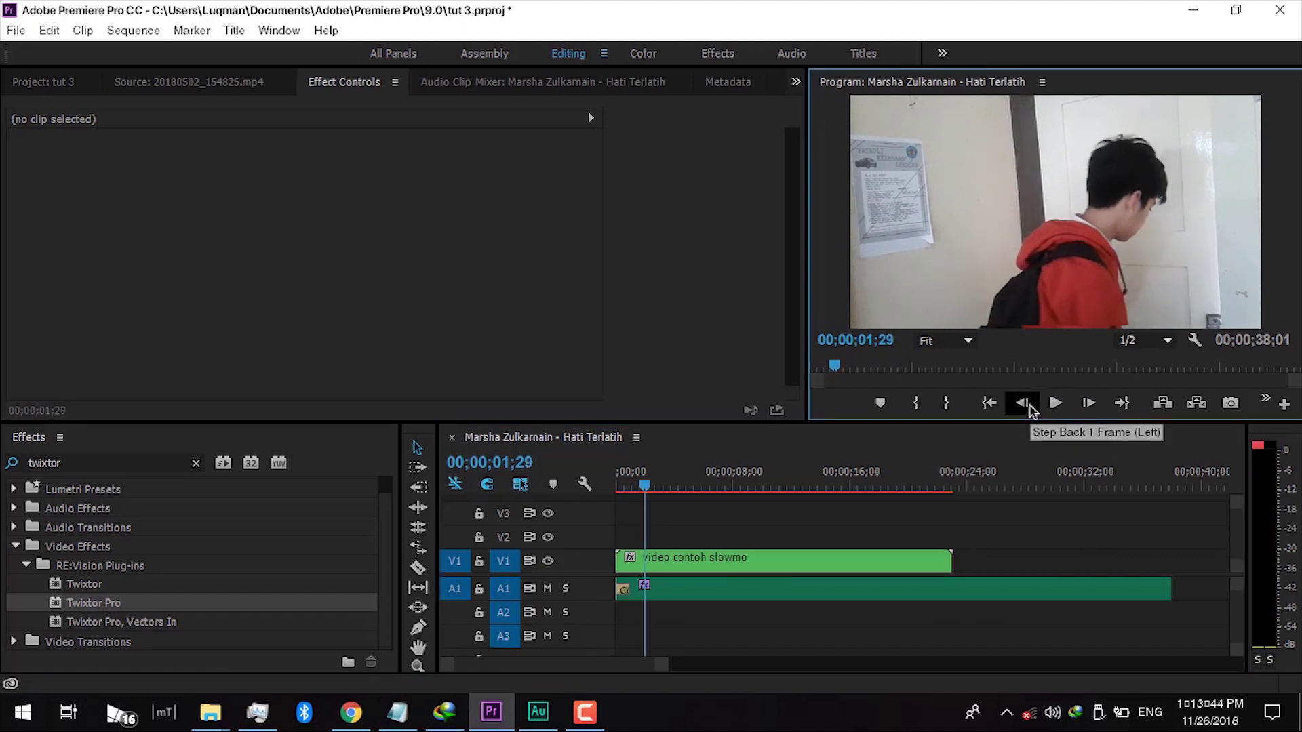
{"action": "left_click", "coordinate": [1032, 411]}
{"action": "left_click", "coordinate": [1031, 411]}
{"action": "left_click", "coordinate": [1031, 411]}
{"action": "left_click", "coordinate": [1031, 411]}
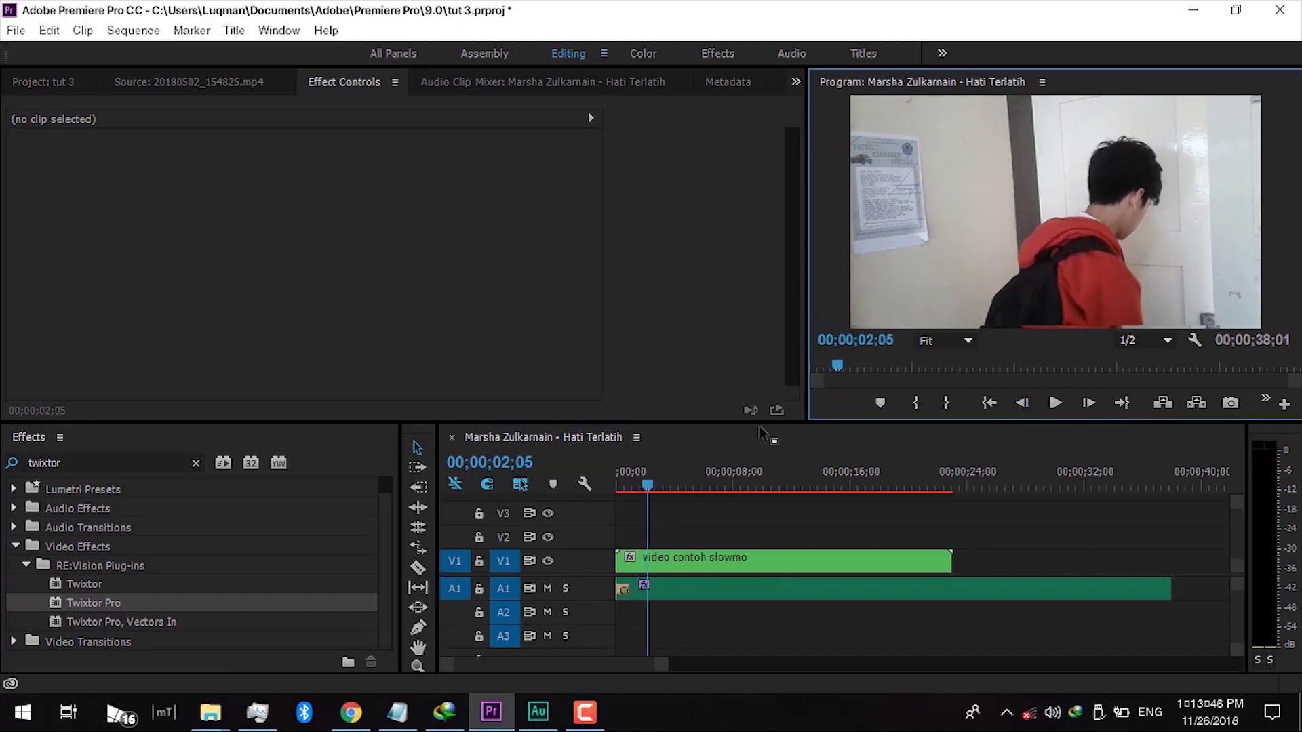
Step: Add a sequence marker at 00;00;01;23, check playback past it, and return the playhead to the marker
{"action": "left_click", "coordinate": [622, 486]}
{"action": "key", "text": "space"}
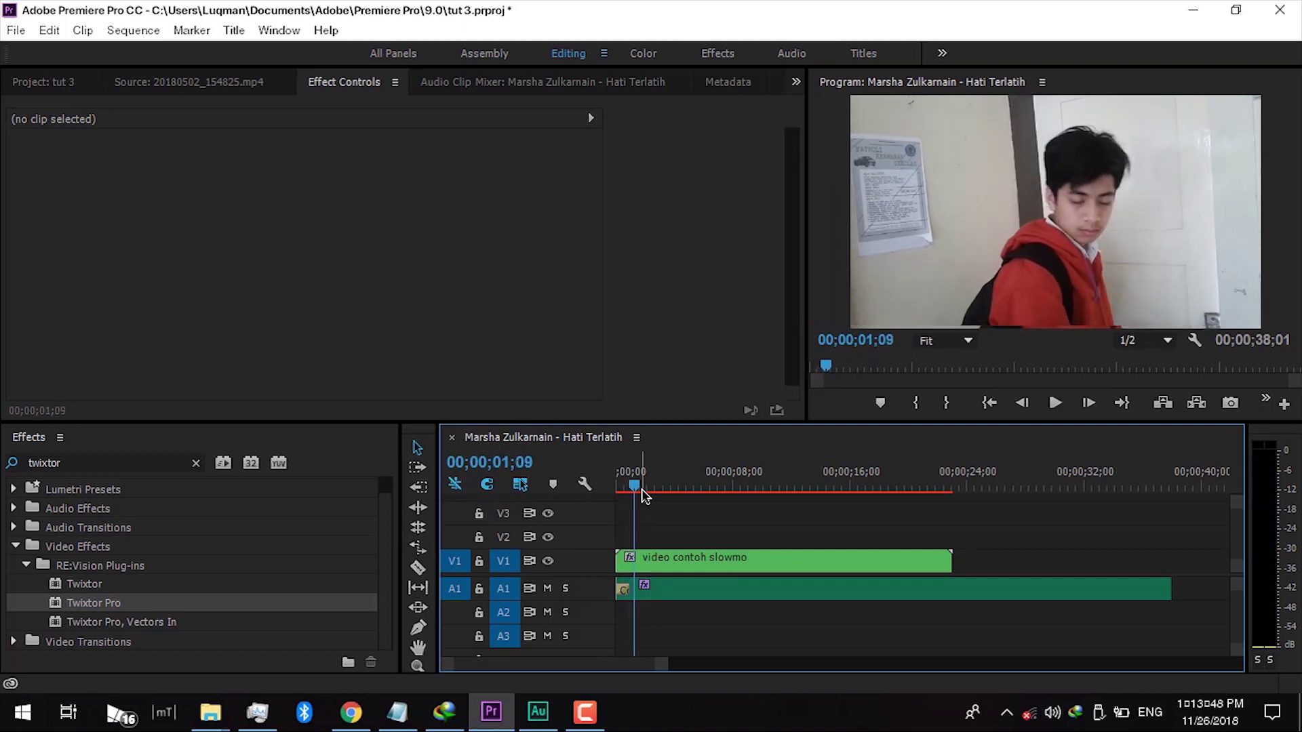
{"action": "left_click", "coordinate": [1086, 403]}
{"action": "left_click", "coordinate": [1085, 404]}
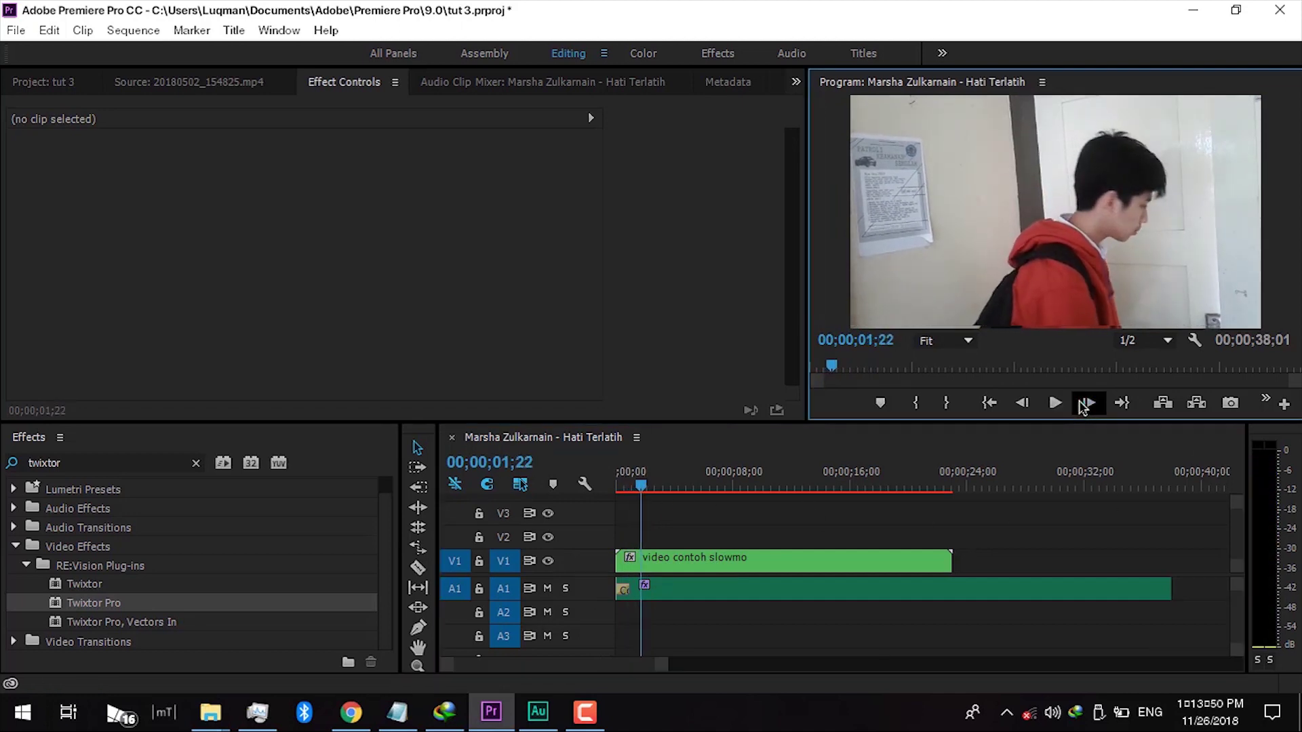
{"action": "left_click", "coordinate": [1085, 404]}
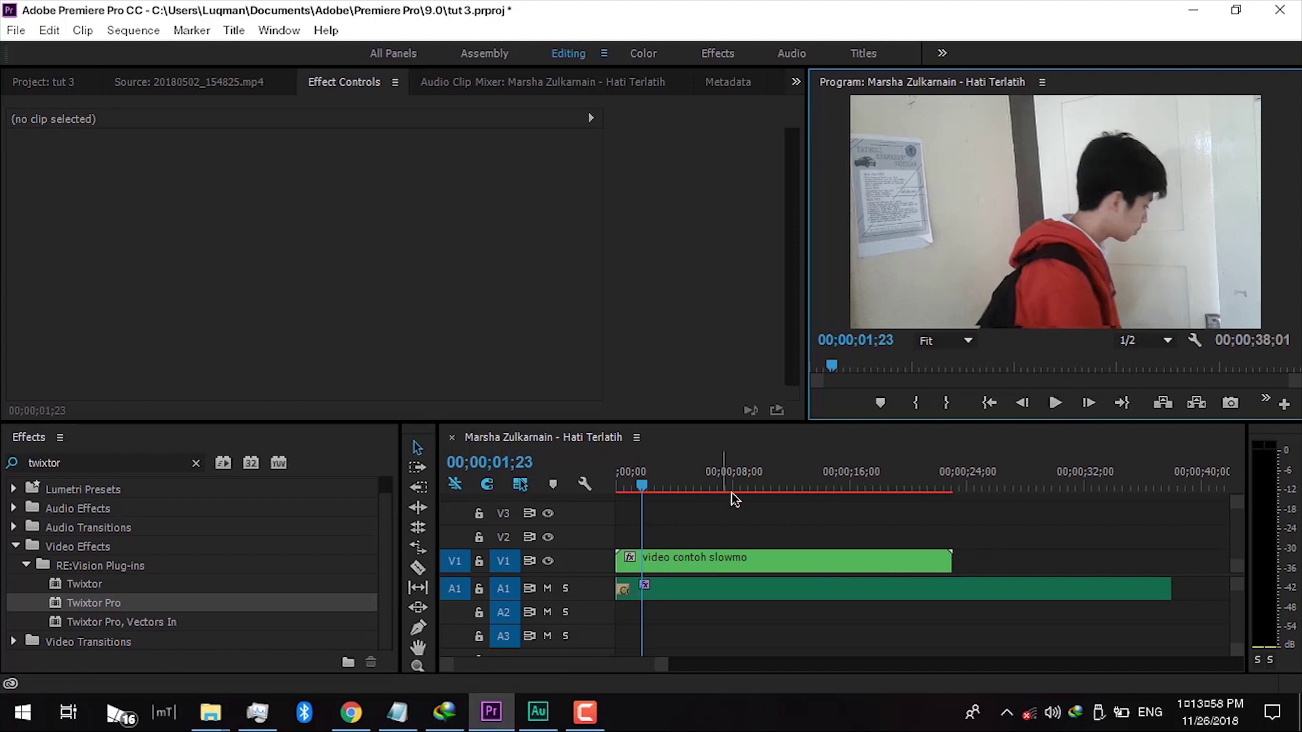
{"action": "key", "text": "m"}
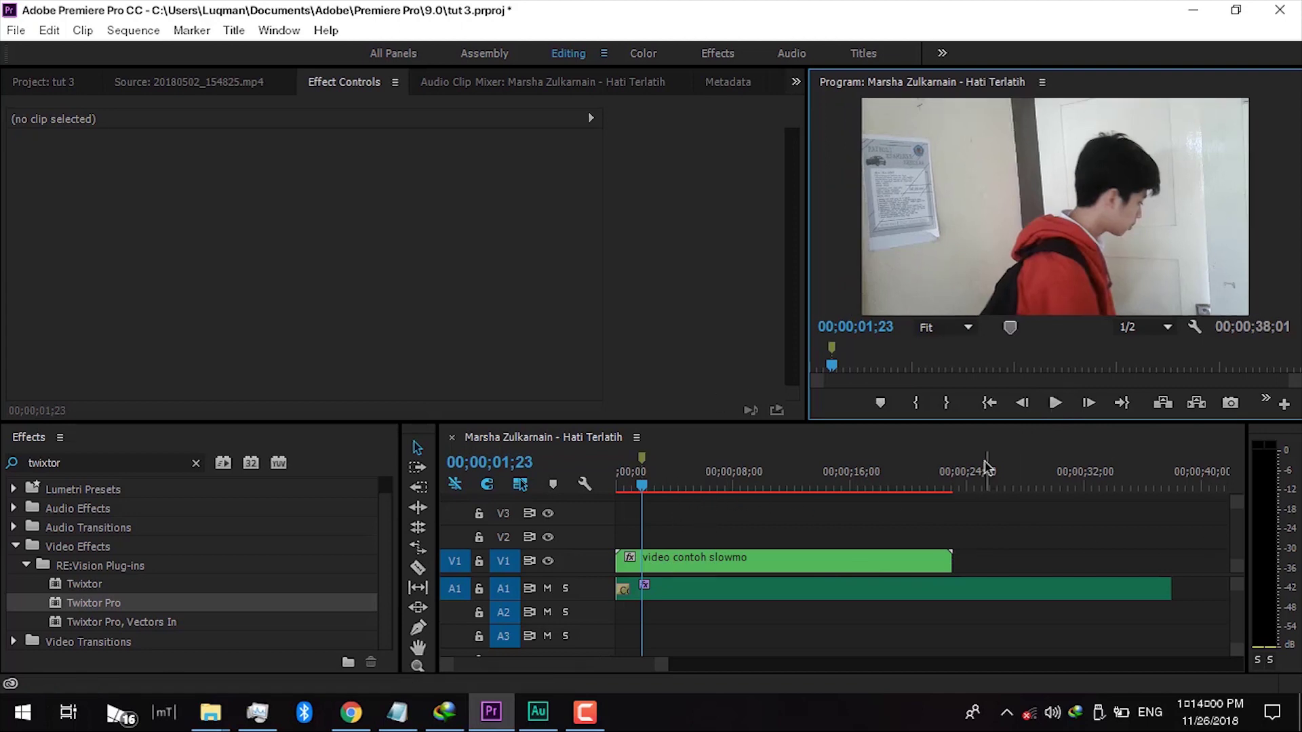
{"action": "left_click", "coordinate": [1051, 403]}
{"action": "left_click", "coordinate": [1052, 403]}
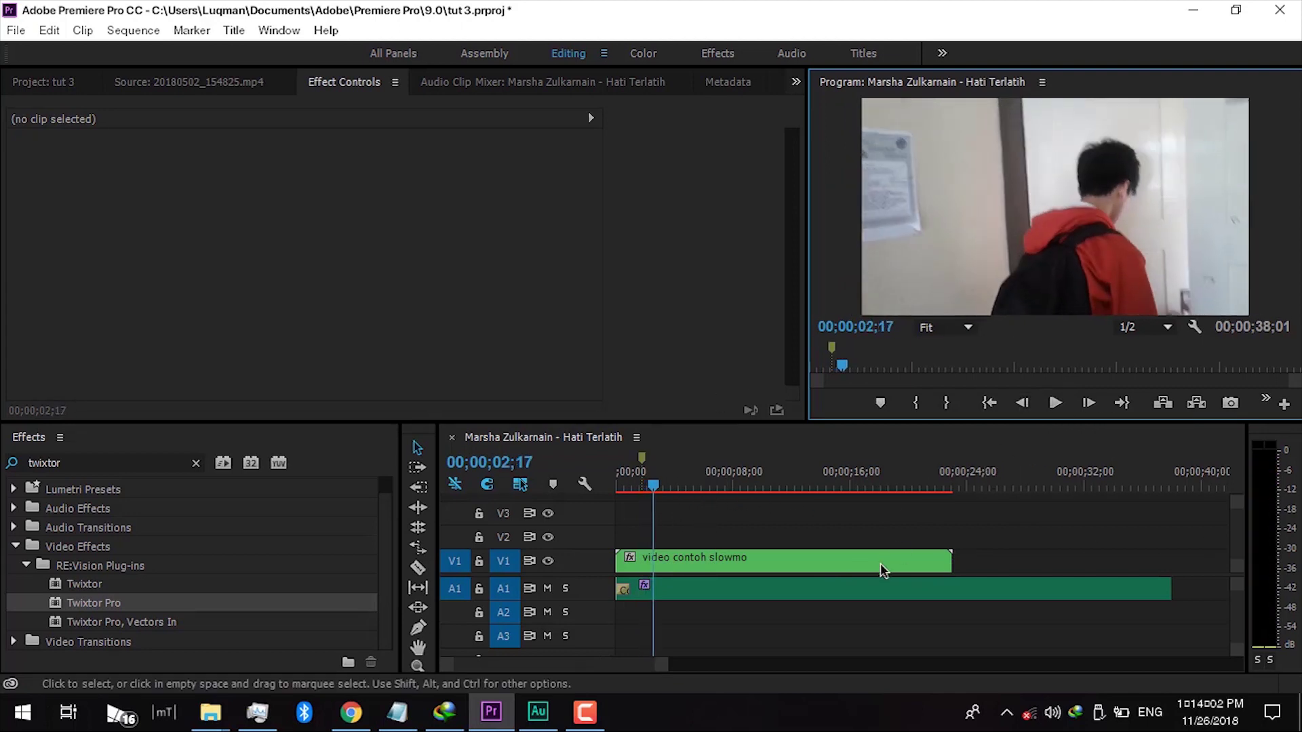
{"action": "left_click", "coordinate": [641, 458]}
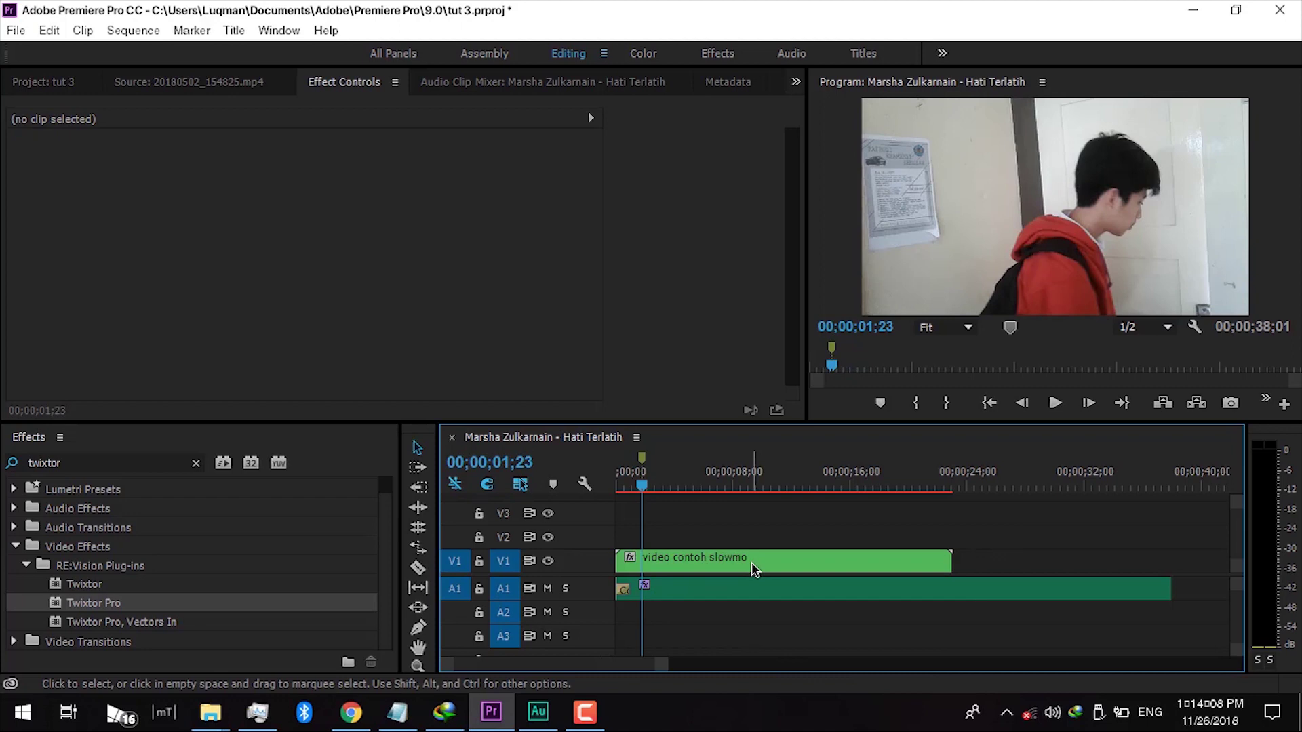
Step: Open the nested sequence "video contoh slowmo" and place the playhead on the first clip's last frame, 00;00;07;06
{"action": "double_click", "coordinate": [726, 559]}
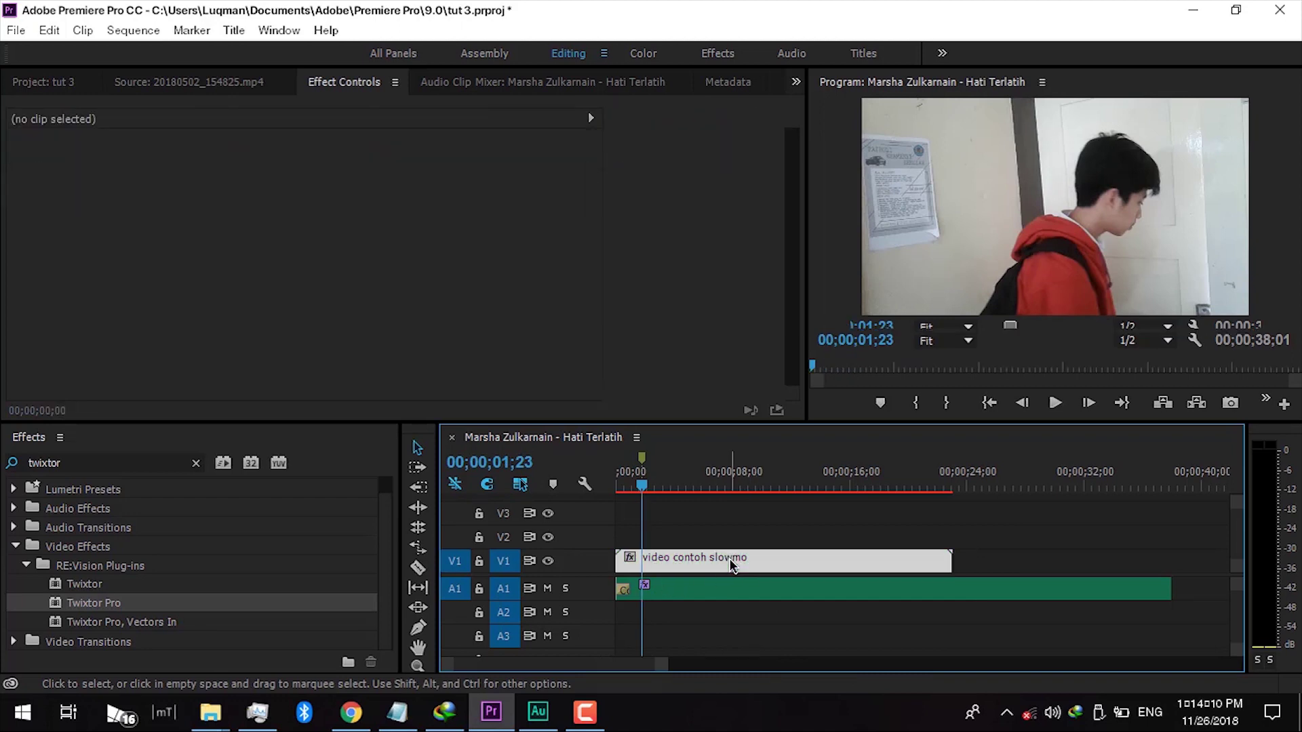
{"action": "left_click_drag", "start_coordinate": [638, 485], "coordinate": [723, 499]}
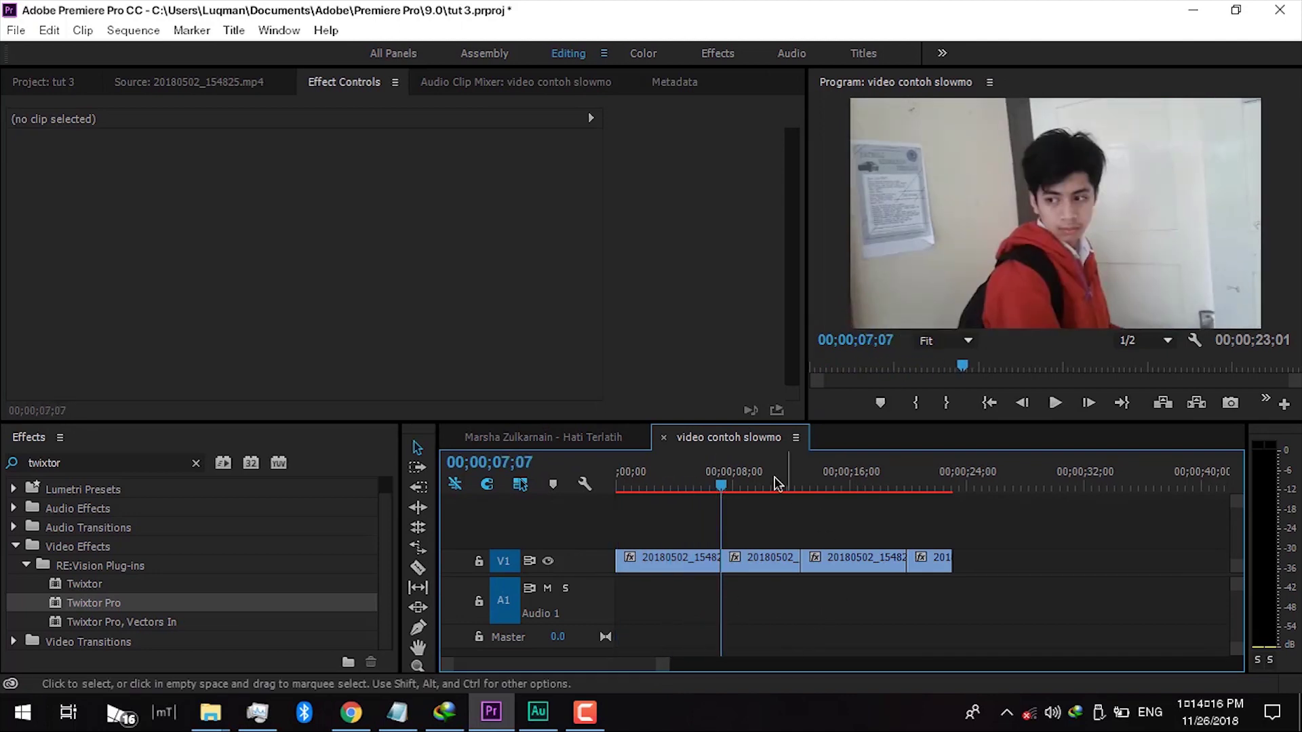
{"action": "left_click", "coordinate": [1021, 403]}
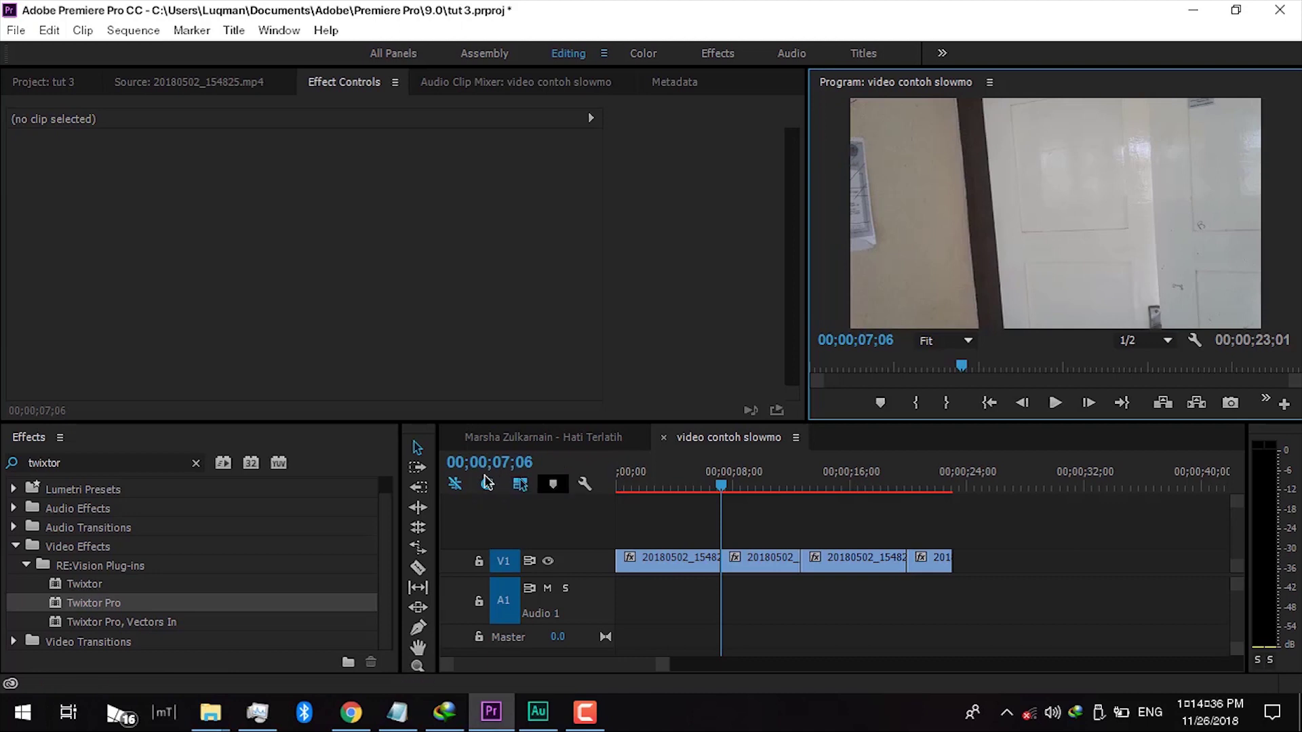
Step: Set the nested sequence's video display format to Frames
{"action": "left_click", "coordinate": [133, 30]}
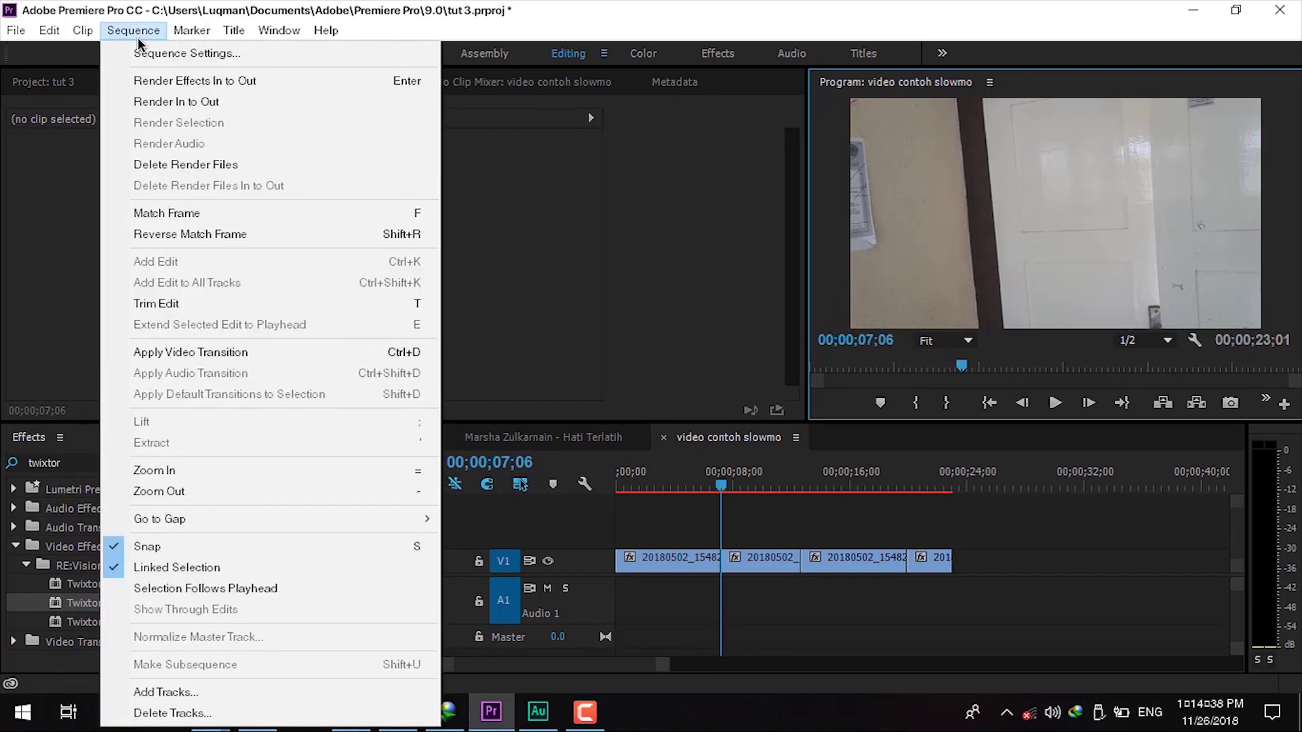
{"action": "left_click", "coordinate": [144, 54]}
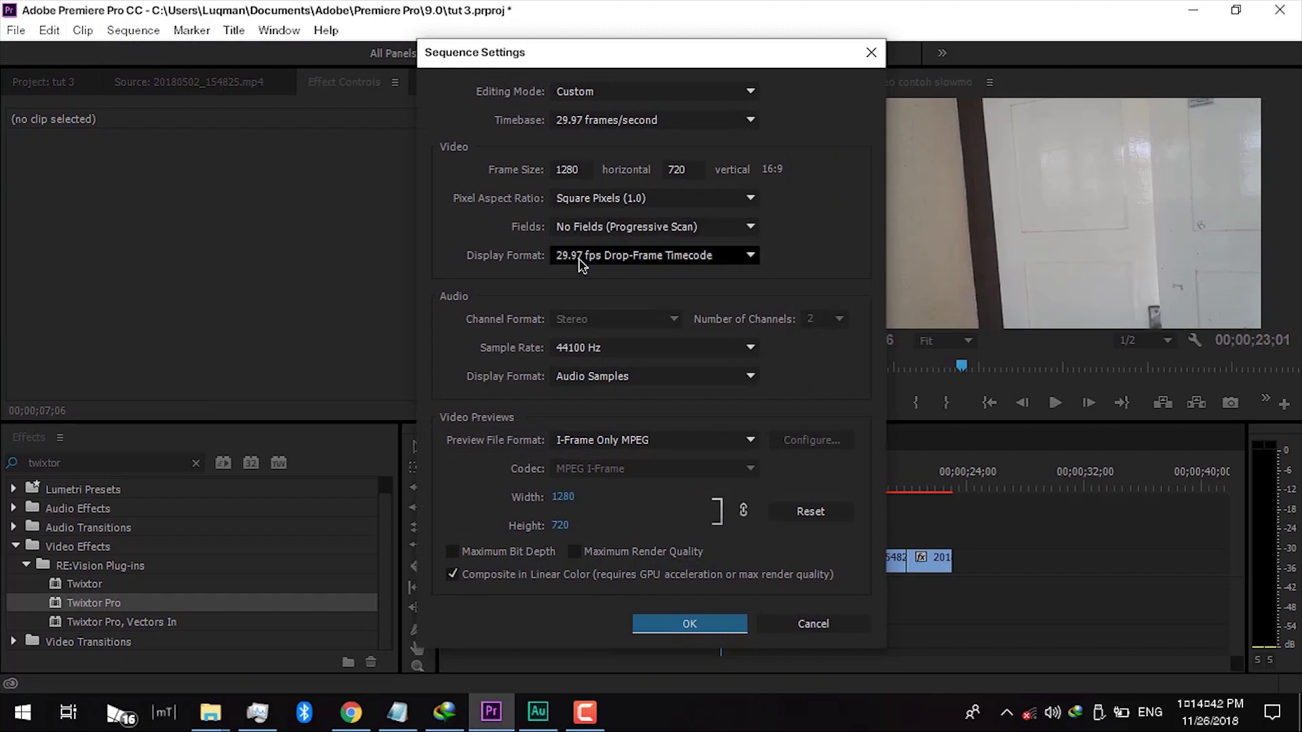
{"action": "left_click", "coordinate": [633, 262]}
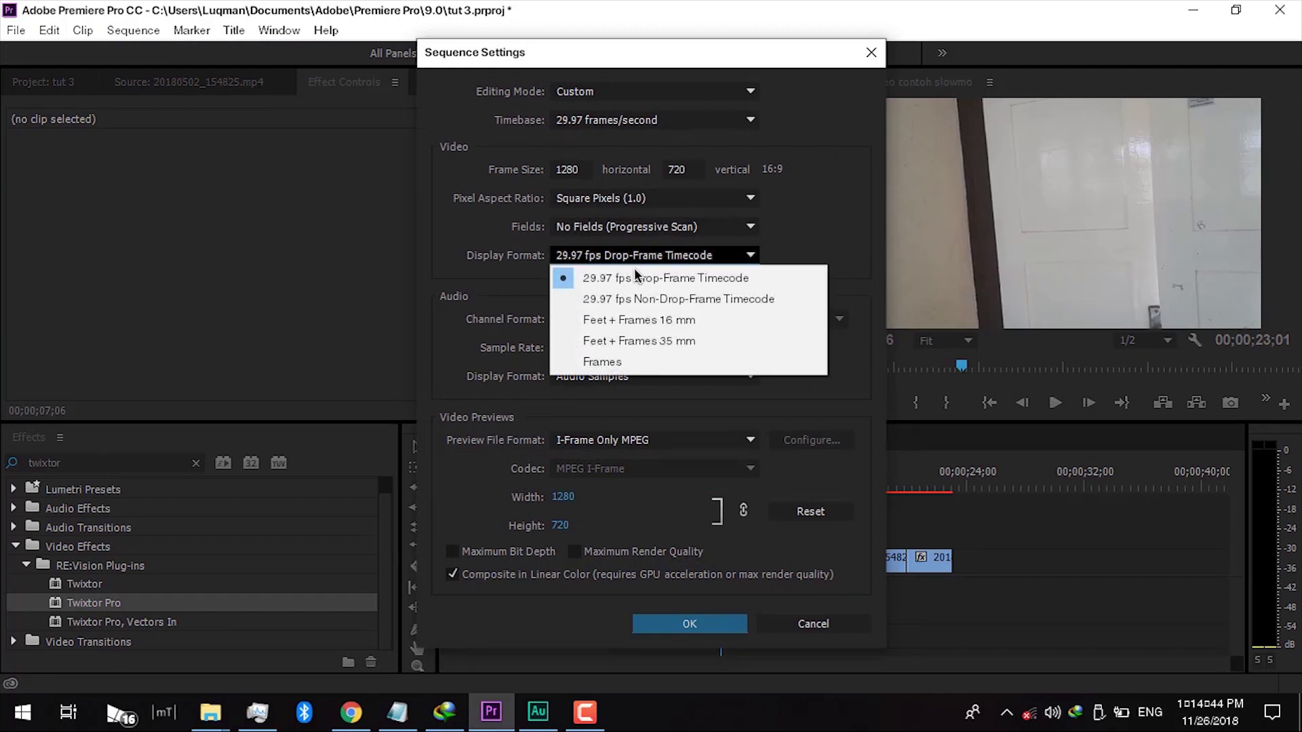
{"action": "left_click", "coordinate": [621, 361]}
{"action": "left_click", "coordinate": [689, 623]}
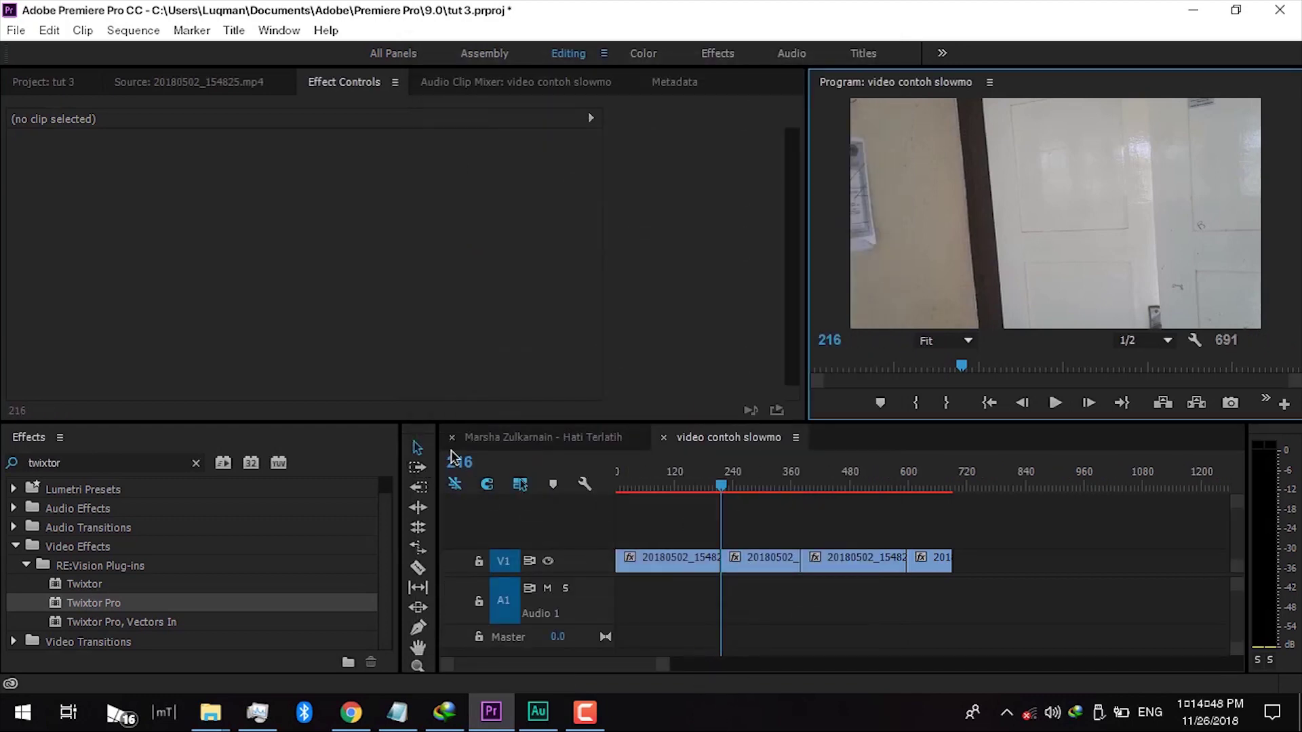
Step: Return to the main sequence containing the music and set its video display format to Frames
{"action": "left_click", "coordinate": [514, 441]}
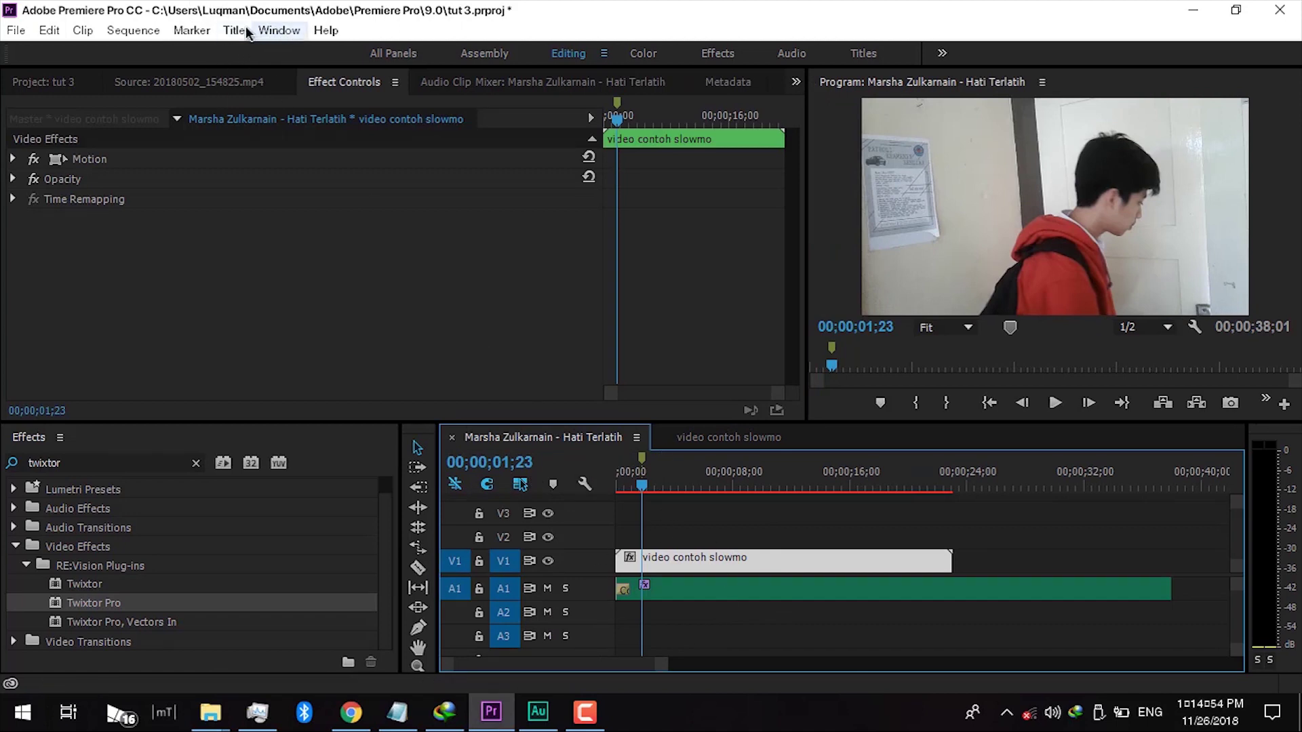
{"action": "left_click", "coordinate": [133, 30]}
{"action": "left_click", "coordinate": [166, 53]}
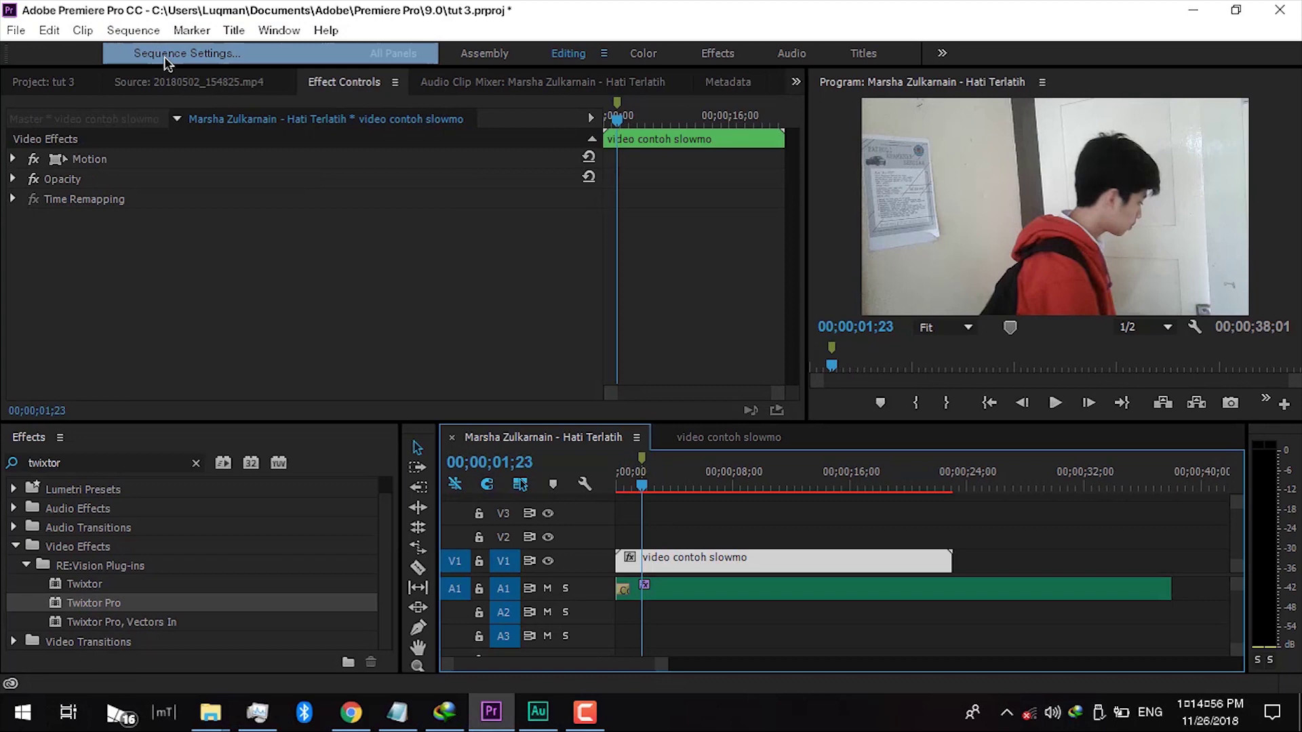
{"action": "left_click", "coordinate": [601, 256]}
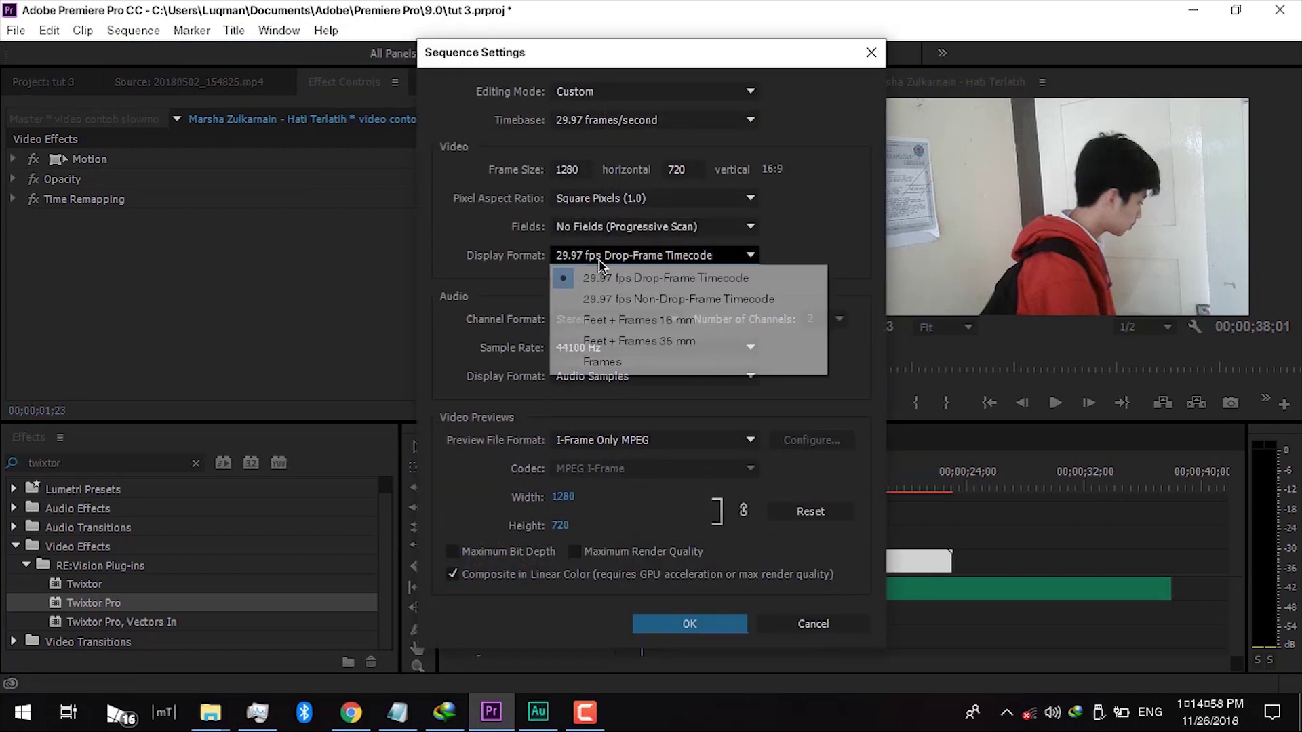
{"action": "left_click", "coordinate": [601, 361]}
{"action": "left_click", "coordinate": [689, 622]}
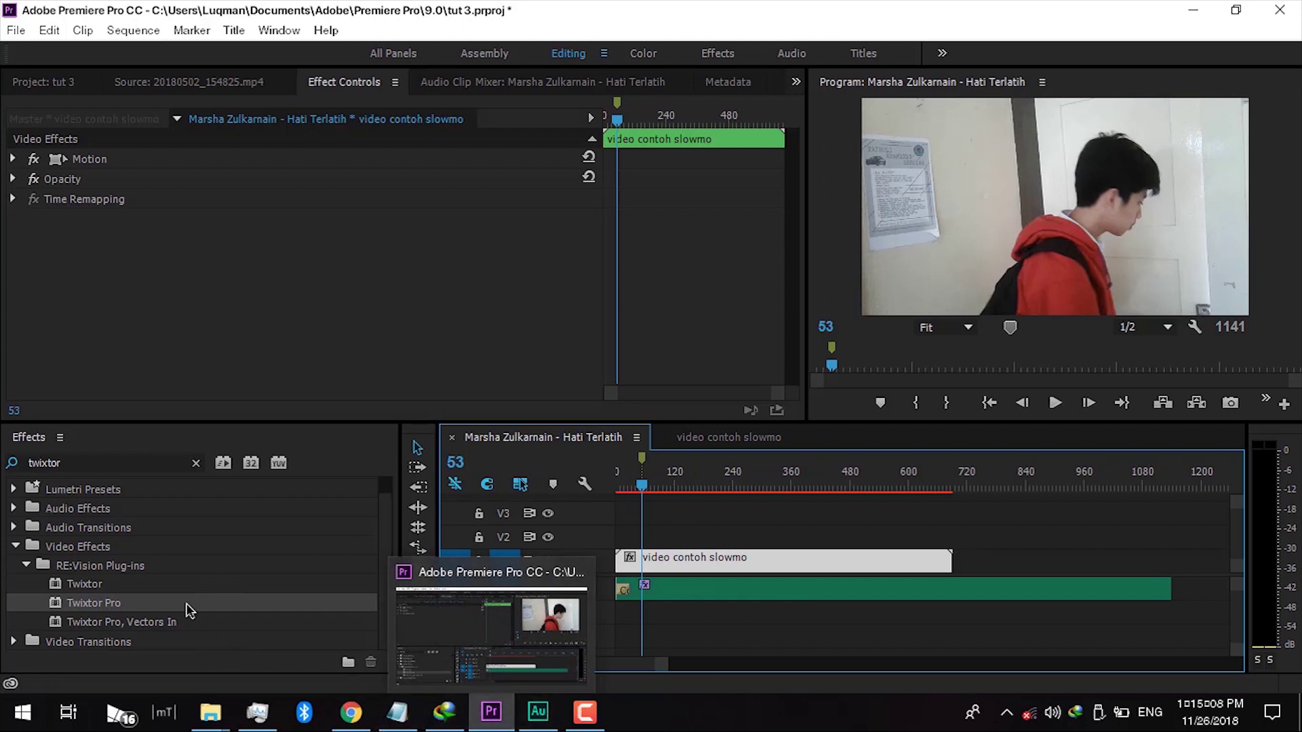
Step: Apply Twixtor Pro to the nested clip on V1 and set its Time Remap Mode to Frame Number
{"action": "left_click_drag", "start_coordinate": [105, 608], "coordinate": [665, 562]}
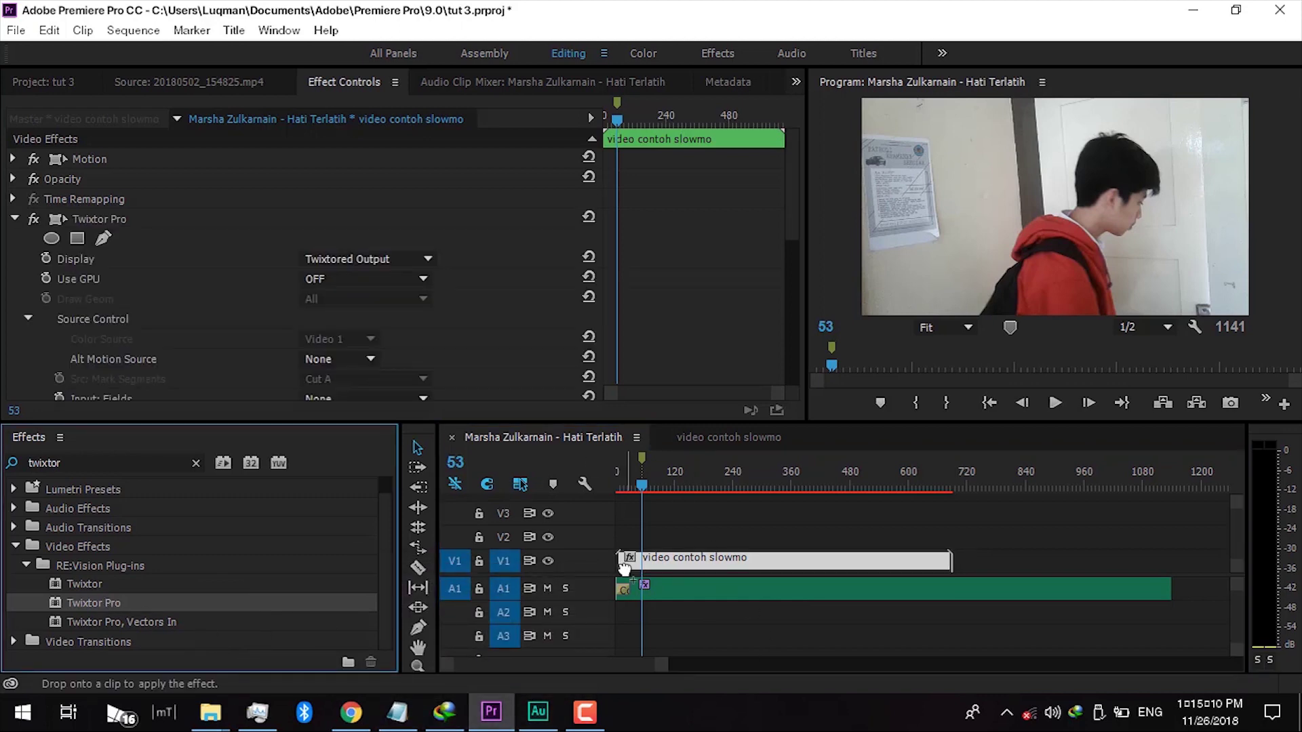
{"action": "scroll", "coordinate": [709, 270], "scroll_direction": "down", "scroll_amount": 5}
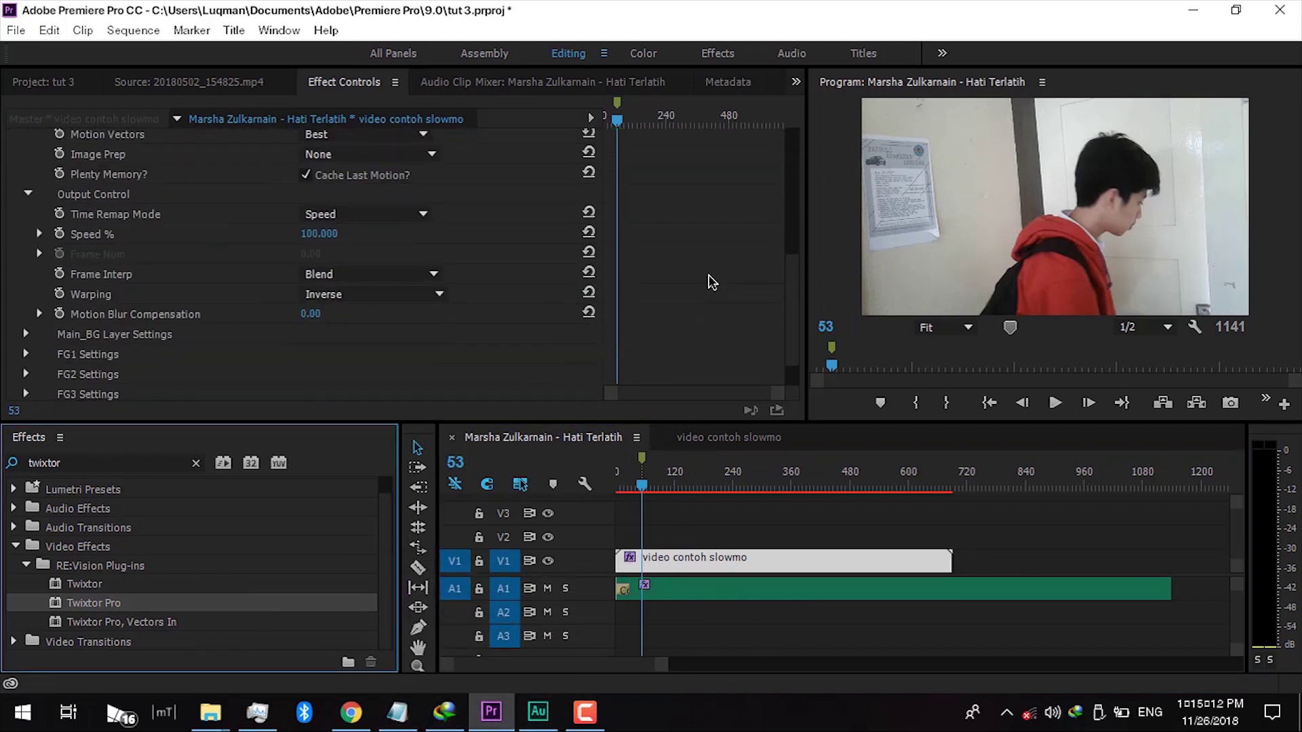
{"action": "left_click", "coordinate": [355, 214]}
{"action": "left_click", "coordinate": [342, 255]}
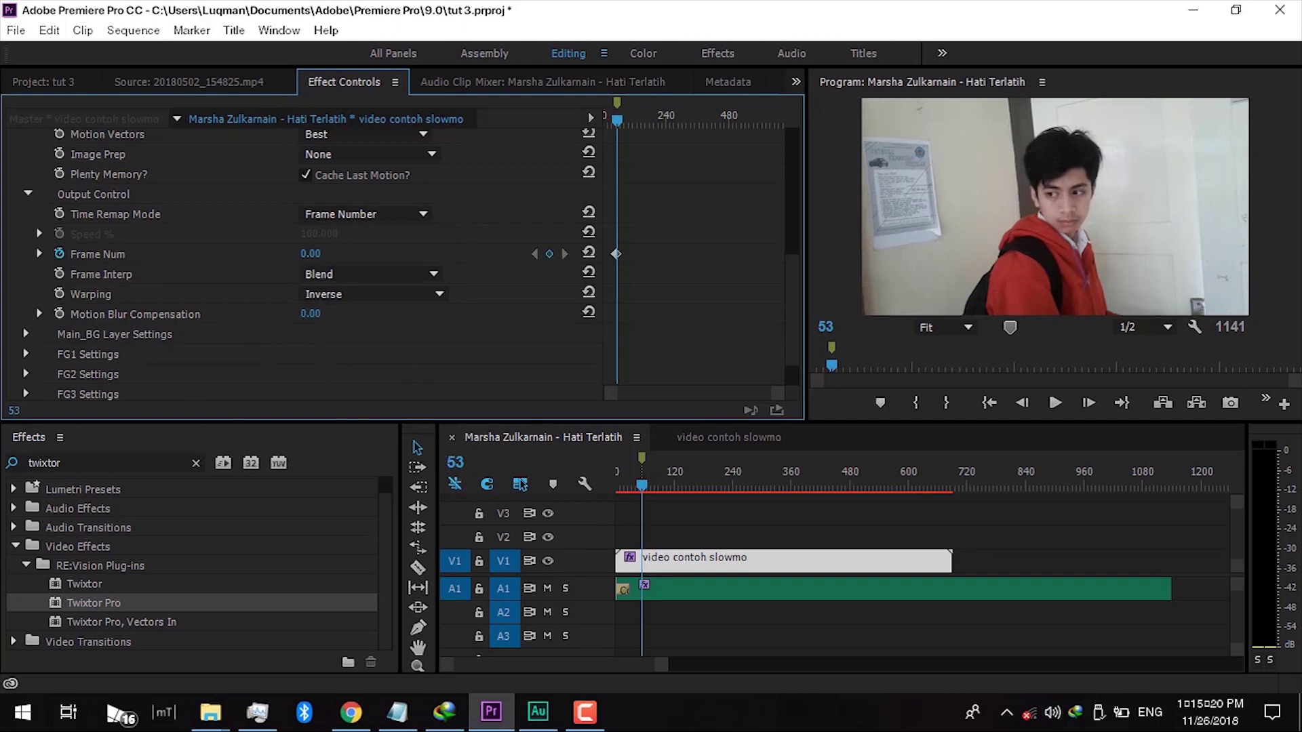
Step: Set the Twixtor Pro Frame Num keyframe at the marker, frame 53, to 53
{"action": "left_click", "coordinate": [306, 255]}
{"action": "type", "text": "53"}
{"action": "key", "text": "Return"}
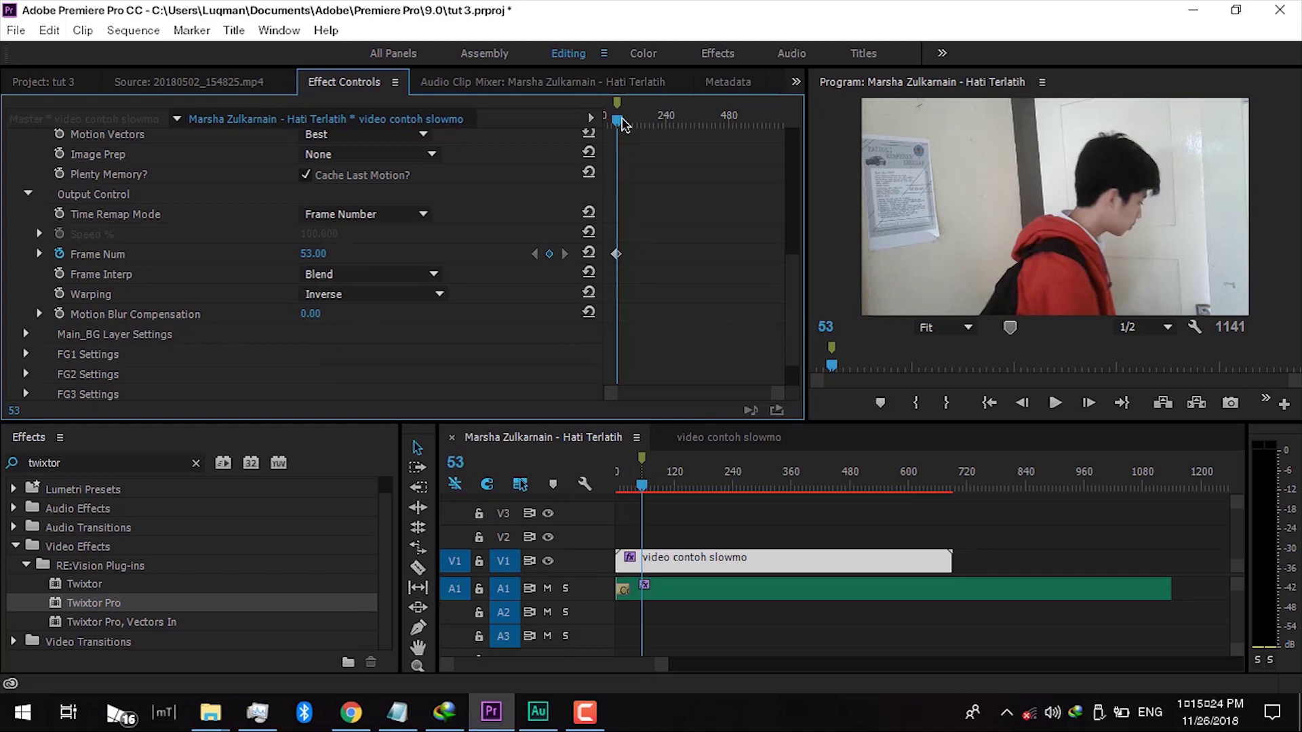
Step: Mute the A1 music track and add a Twixtor Pro Frame Num keyframe of 0 at the clip's first frame
{"action": "left_click_drag", "start_coordinate": [622, 124], "coordinate": [655, 120]}
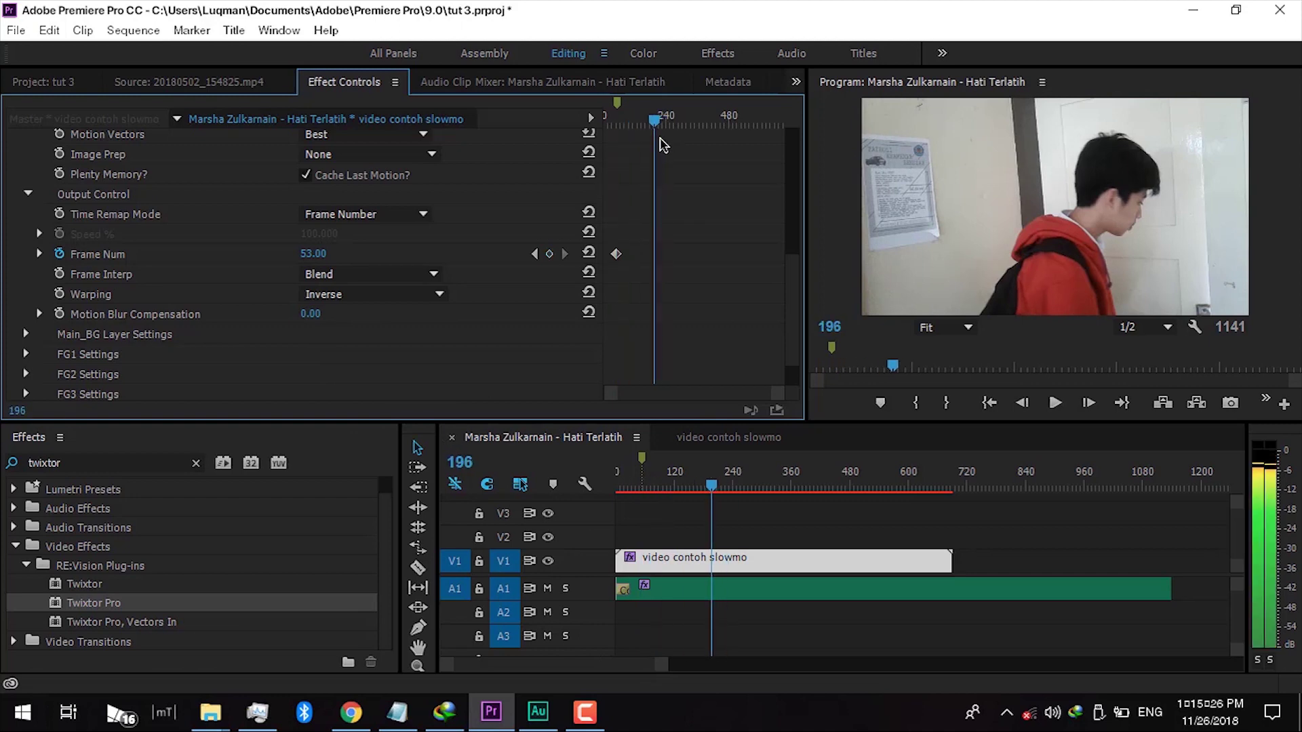
{"action": "left_click", "coordinate": [547, 588]}
{"action": "left_click_drag", "start_coordinate": [661, 122], "coordinate": [326, 232]}
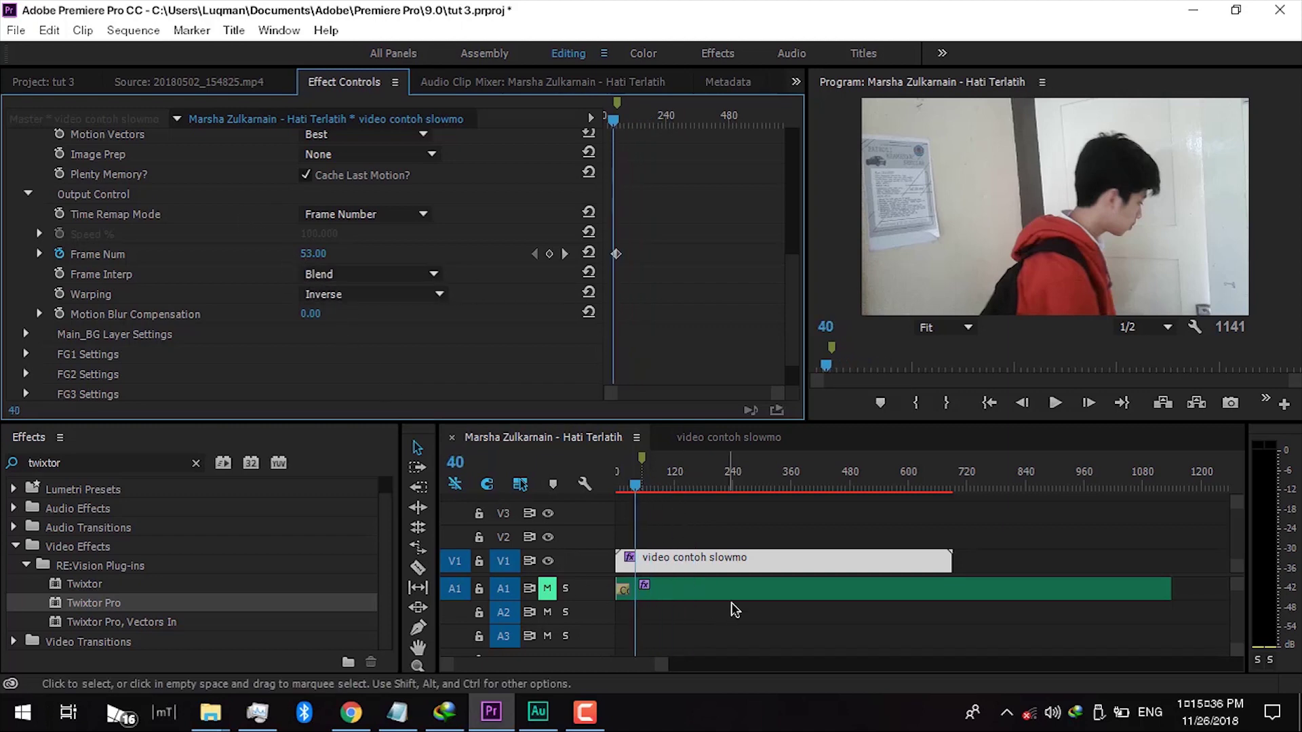
{"action": "left_click_drag", "start_coordinate": [610, 126], "coordinate": [485, 132]}
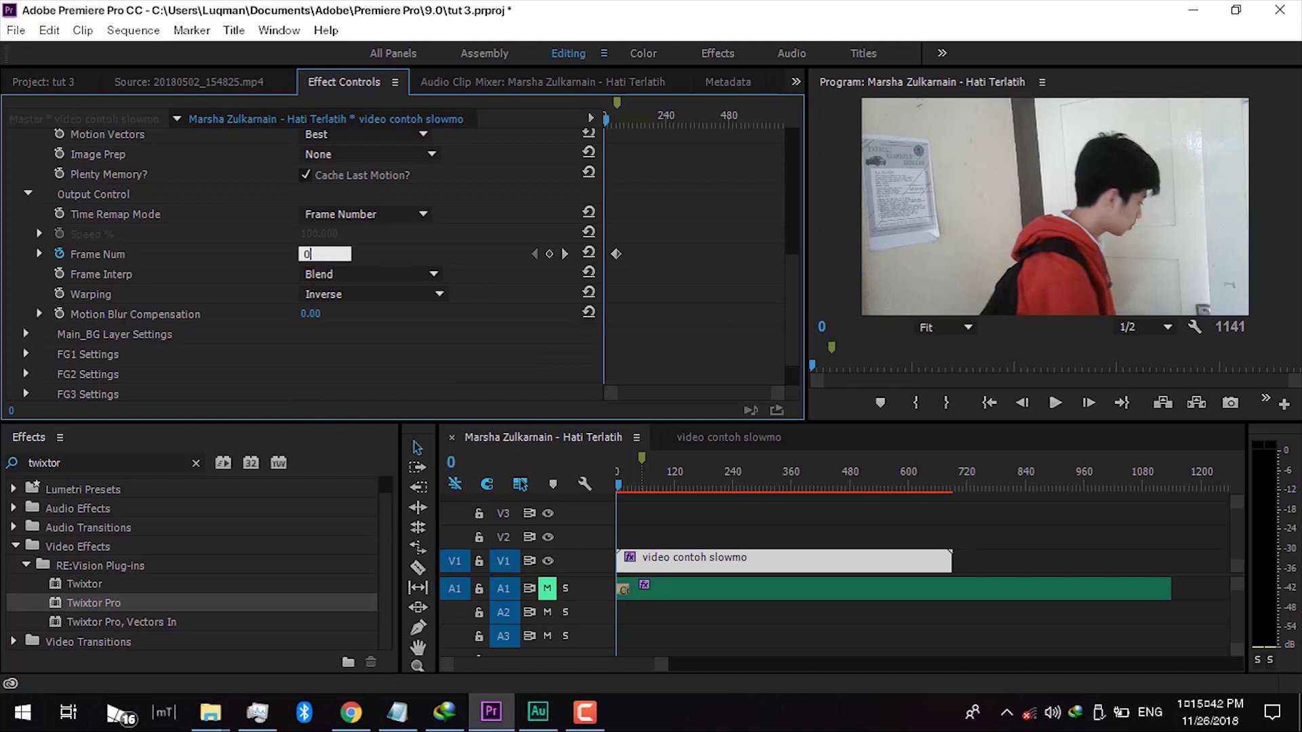
{"action": "key", "text": "Return"}
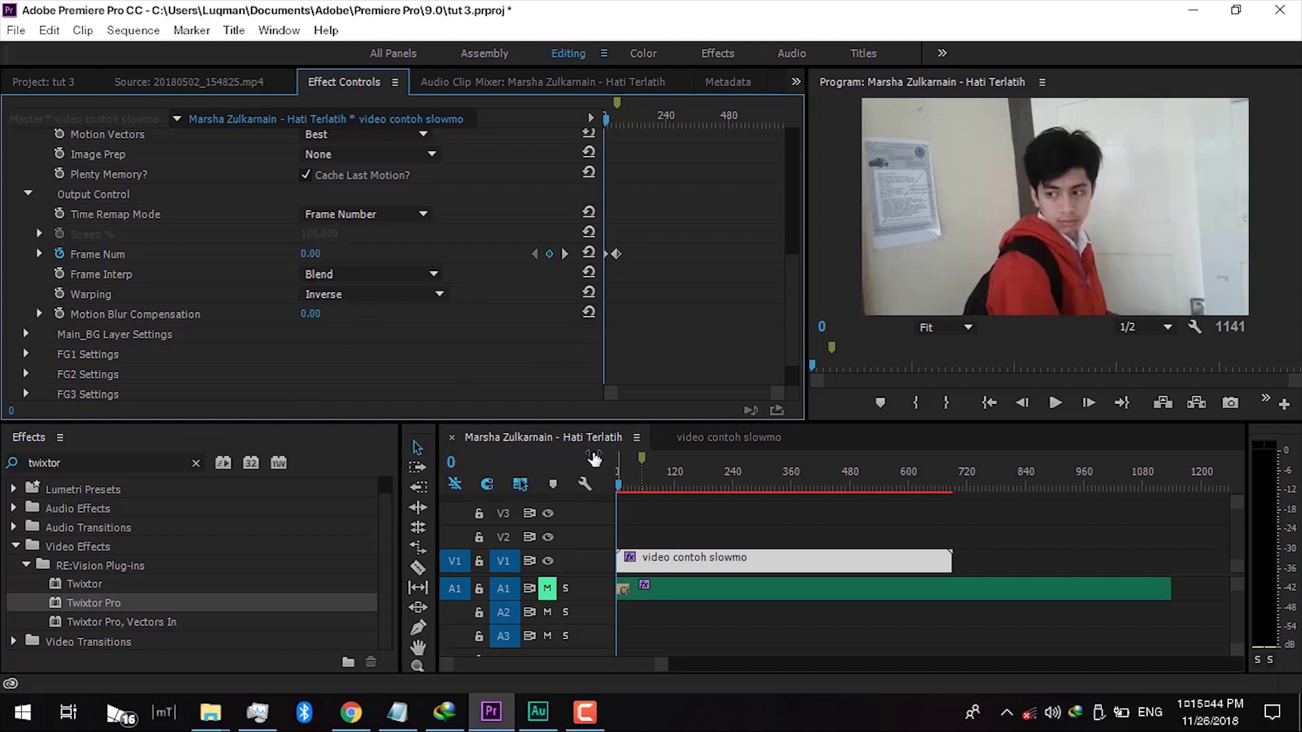
Step: Add a Twixtor Pro Frame Num keyframe of 216 at the end of the nested clip, frame 691
{"action": "left_click_drag", "start_coordinate": [648, 129], "coordinate": [846, 148]}
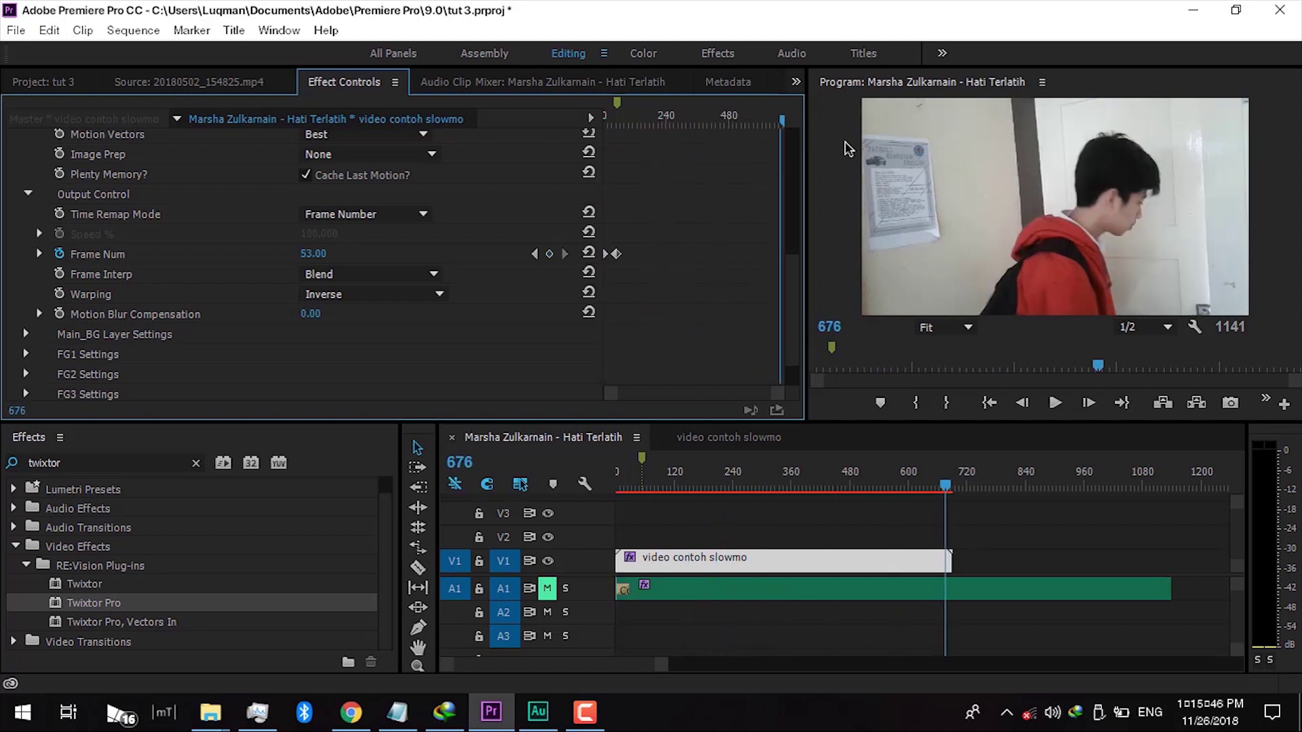
{"action": "key", "text": "Down"}
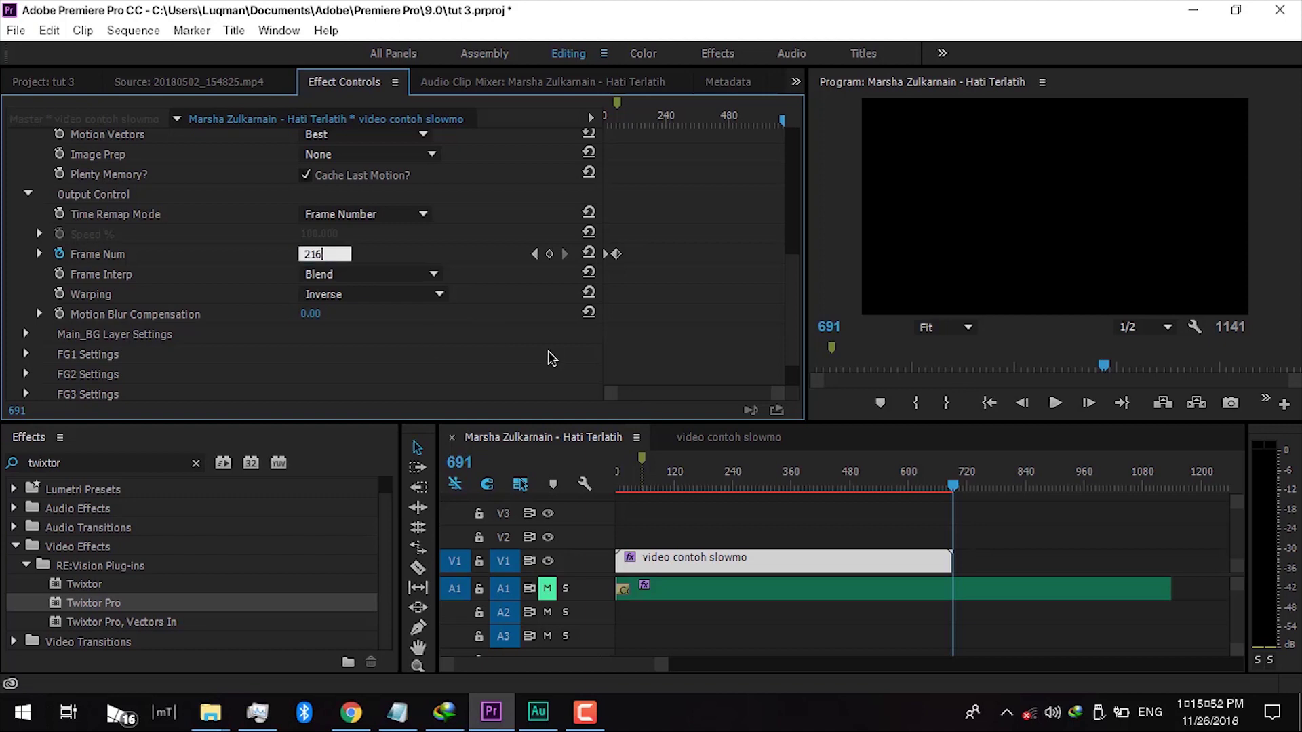
{"action": "type", "text": "216"}
{"action": "key", "text": "Return"}
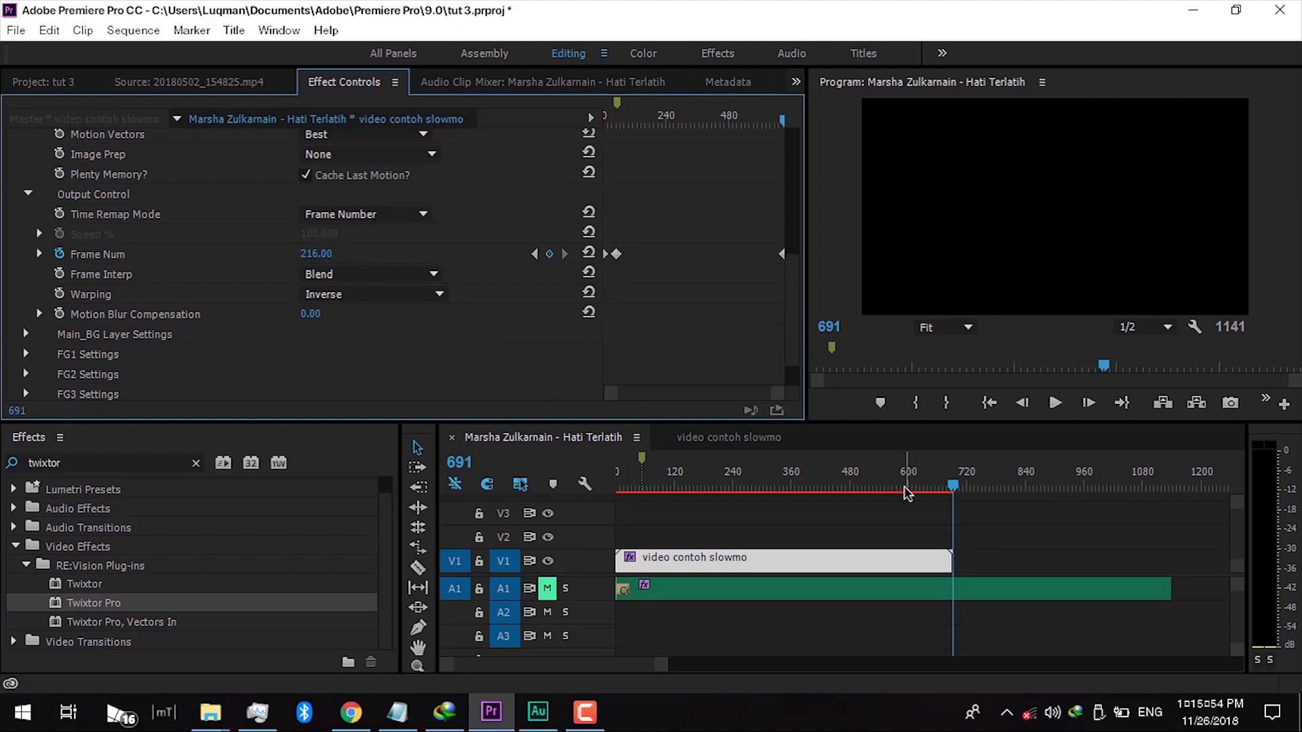
Step: Preview the retimed clip from the start, once muted and once with the A1 music track unmuted
{"action": "key", "text": "Home"}
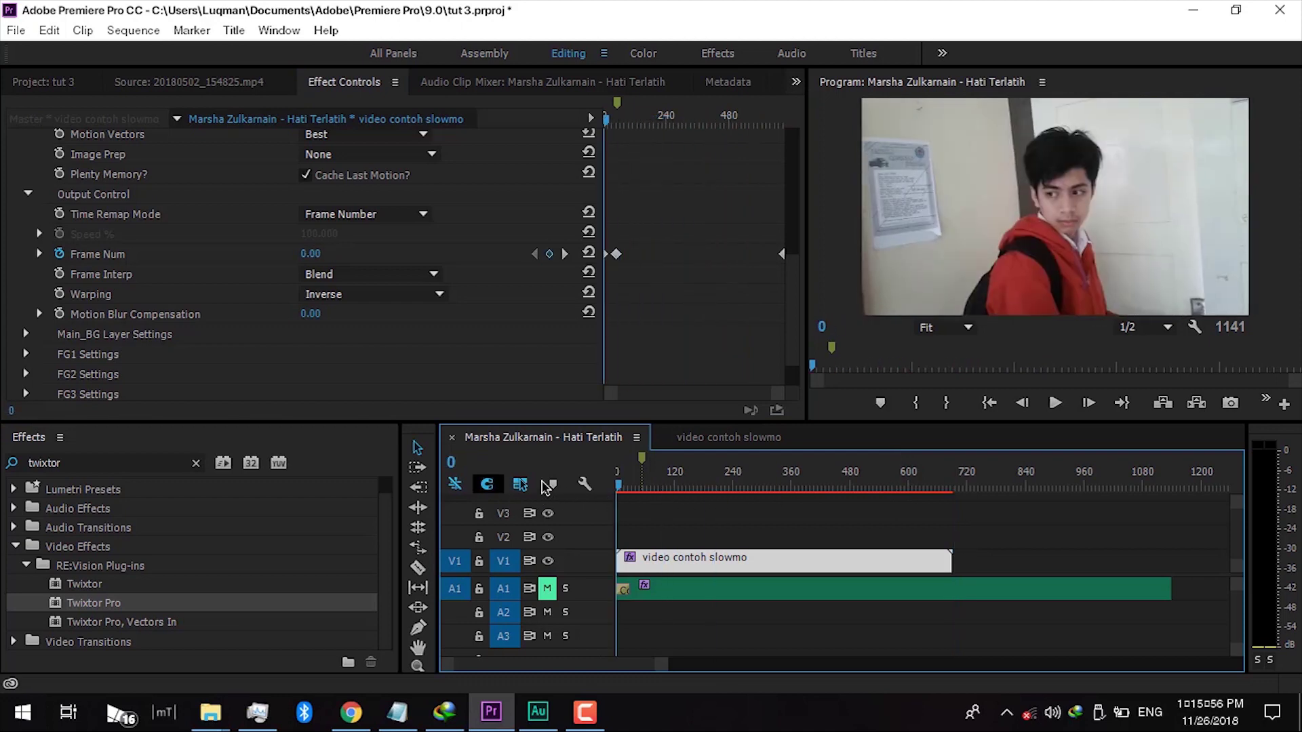
{"action": "left_click", "coordinate": [1055, 405]}
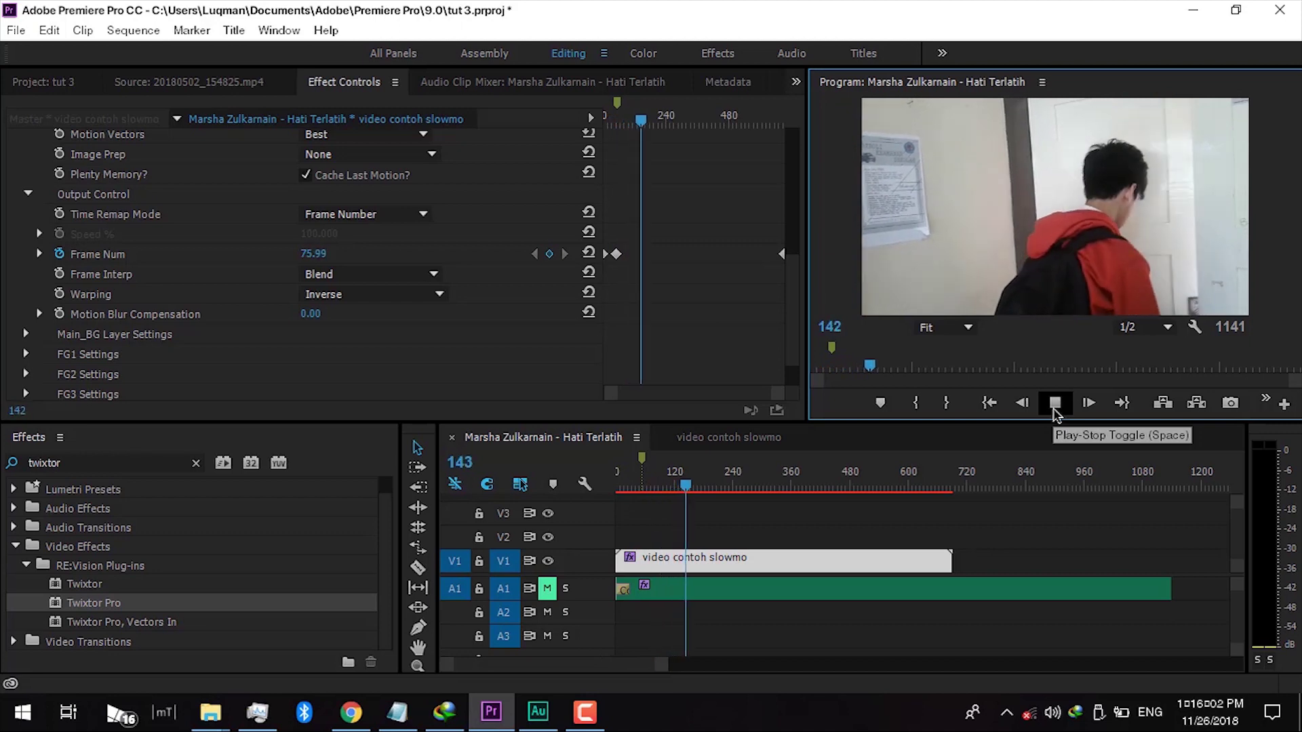
{"action": "left_click", "coordinate": [1055, 407]}
{"action": "left_click", "coordinate": [546, 590]}
{"action": "key", "text": "Home"}
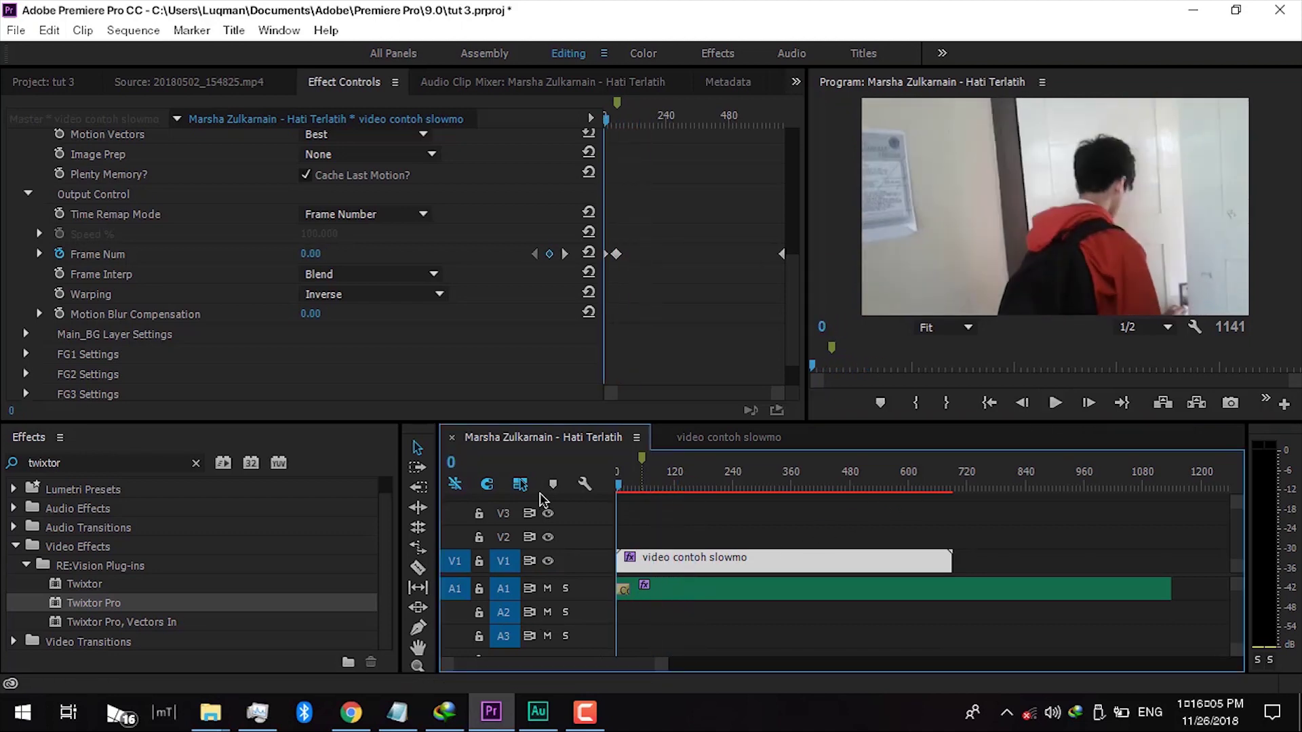
{"action": "left_click", "coordinate": [1055, 406]}
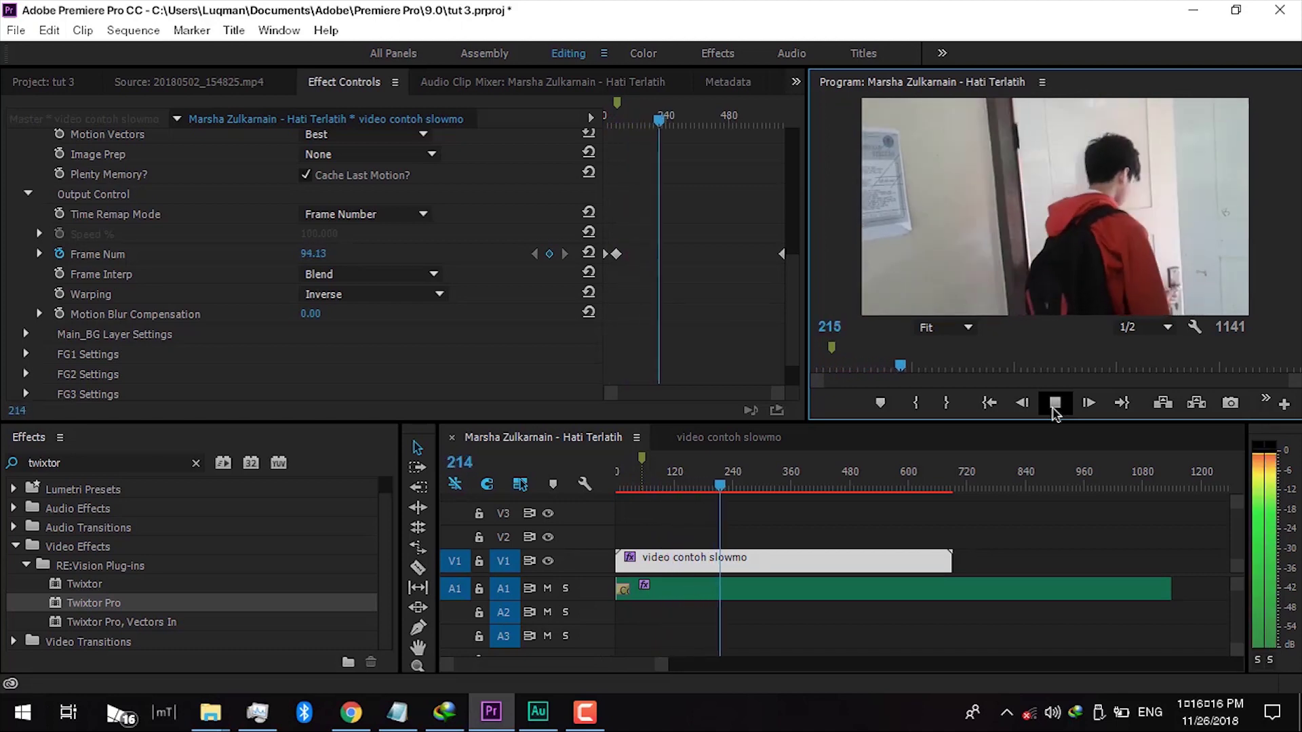
{"action": "left_click", "coordinate": [1056, 404]}
Step: Lower the program playback resolution to 1/4 and play the sequence from the start with the music
{"action": "left_click", "coordinate": [1166, 328]}
{"action": "left_click", "coordinate": [1154, 390]}
{"action": "left_click", "coordinate": [569, 495]}
{"action": "key", "text": "Home"}
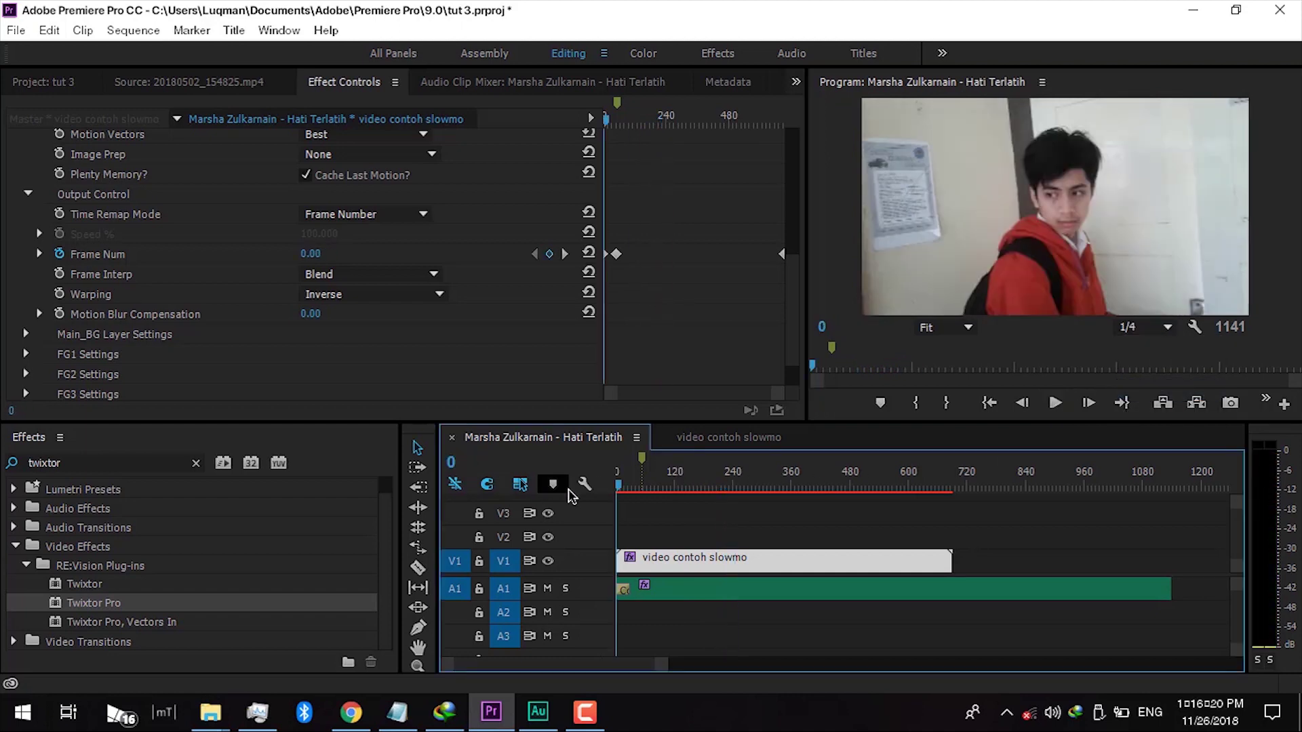
{"action": "left_click", "coordinate": [1053, 406]}
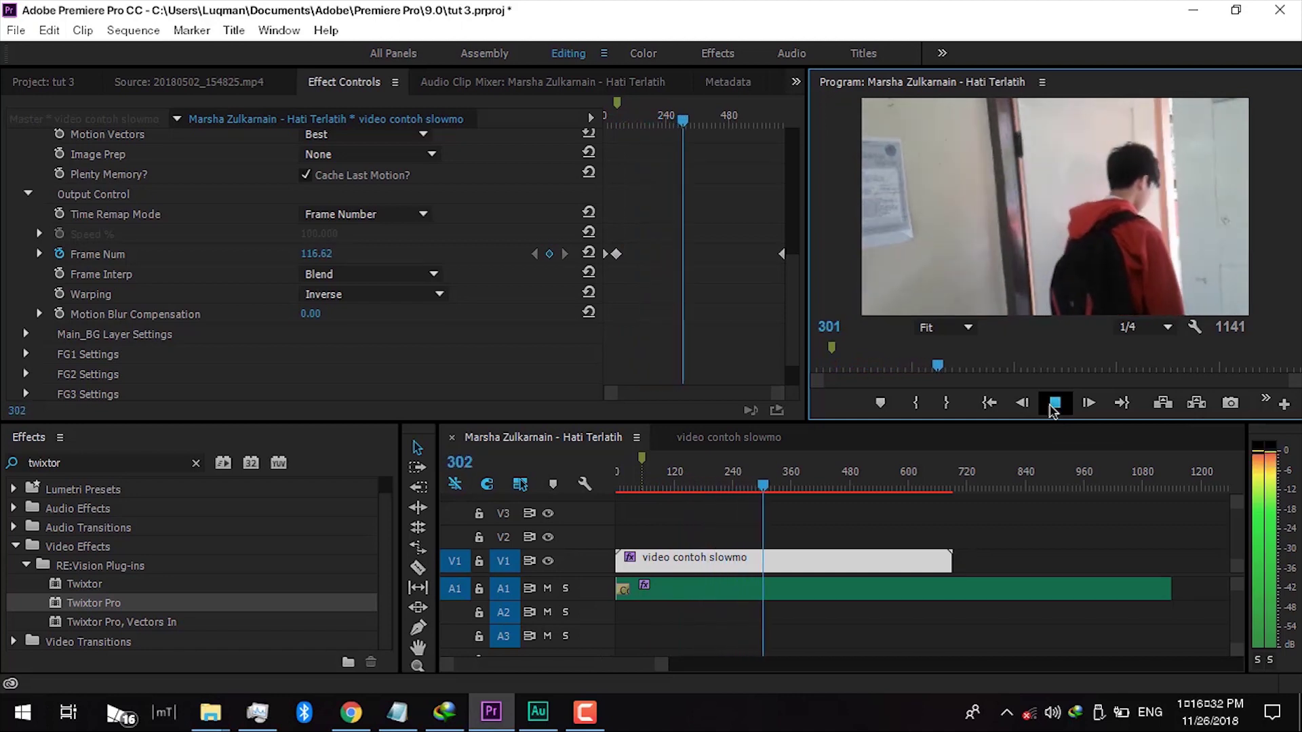
{"action": "left_click", "coordinate": [1054, 404]}
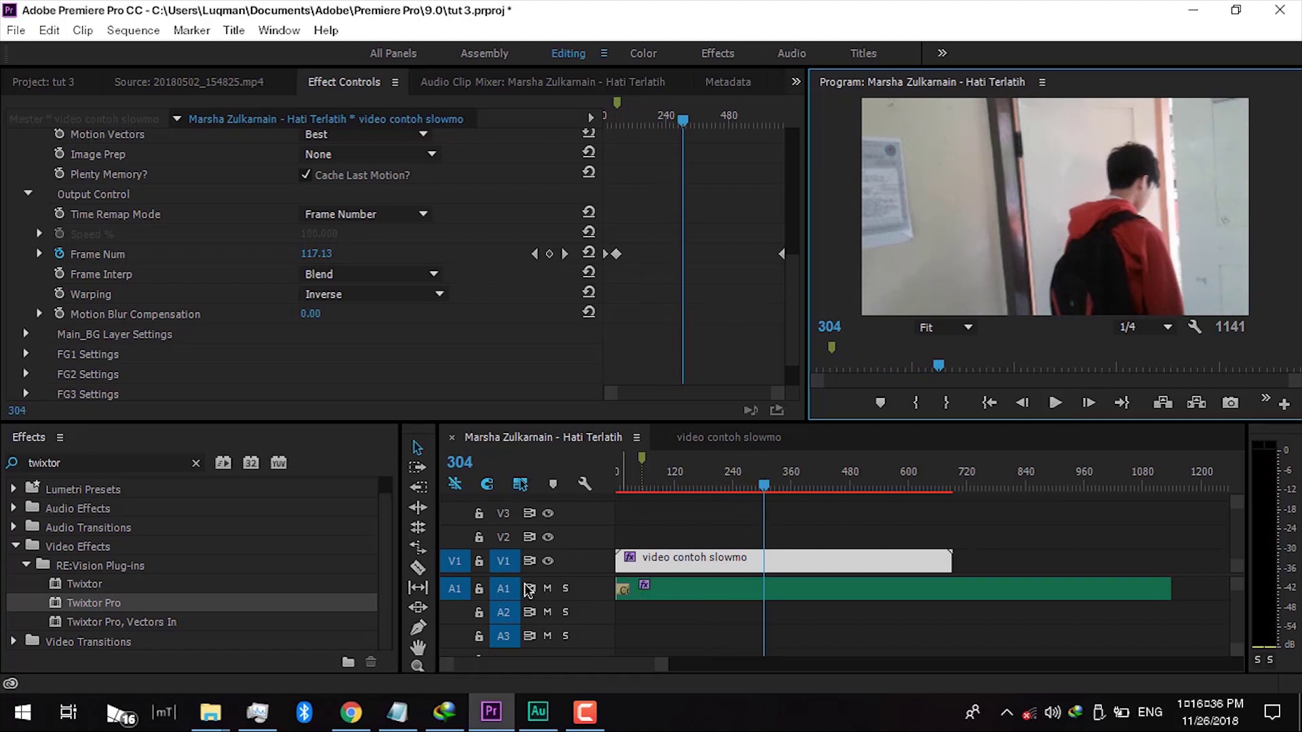
Step: Mute the A1 music track and nest the V1 clip as a sequence named "video sudh dislowno"
{"action": "left_click", "coordinate": [588, 562]}
{"action": "left_click", "coordinate": [547, 588]}
{"action": "left_click_drag", "start_coordinate": [633, 495], "coordinate": [887, 487]}
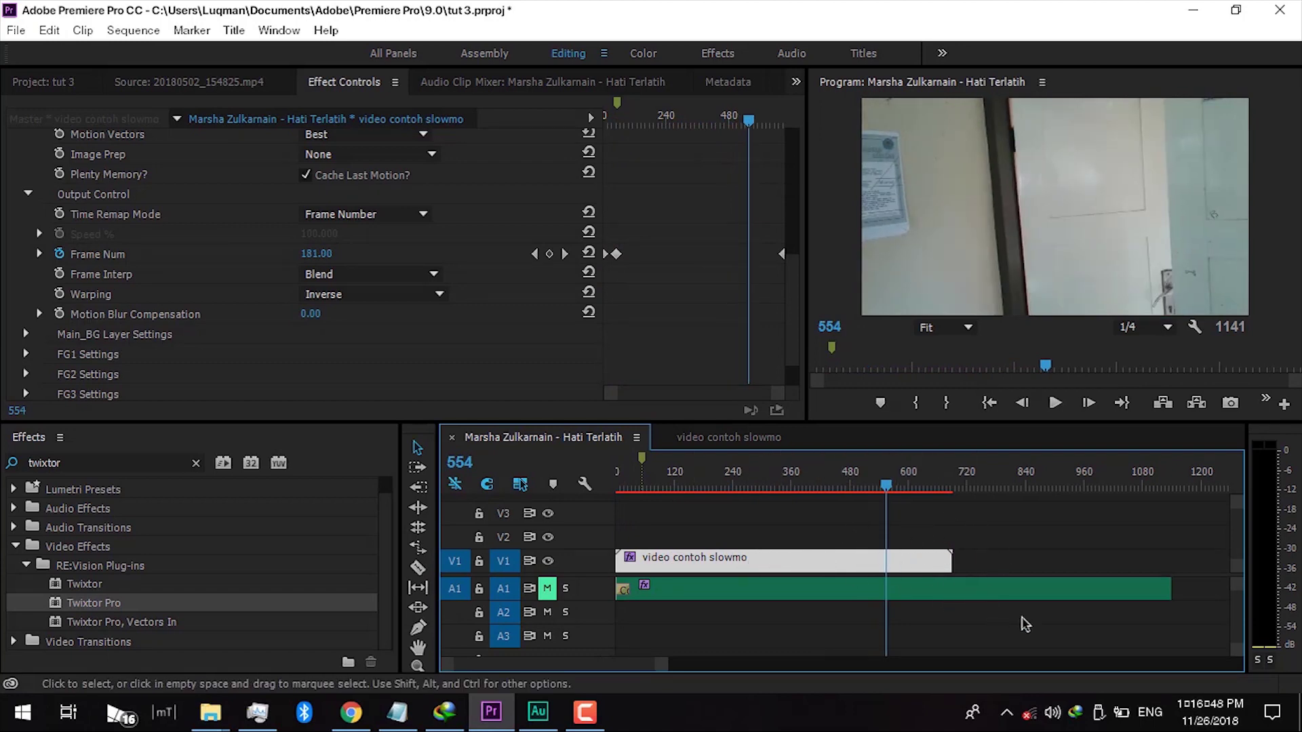
{"action": "right_click", "coordinate": [768, 571]}
{"action": "left_click", "coordinate": [853, 407]}
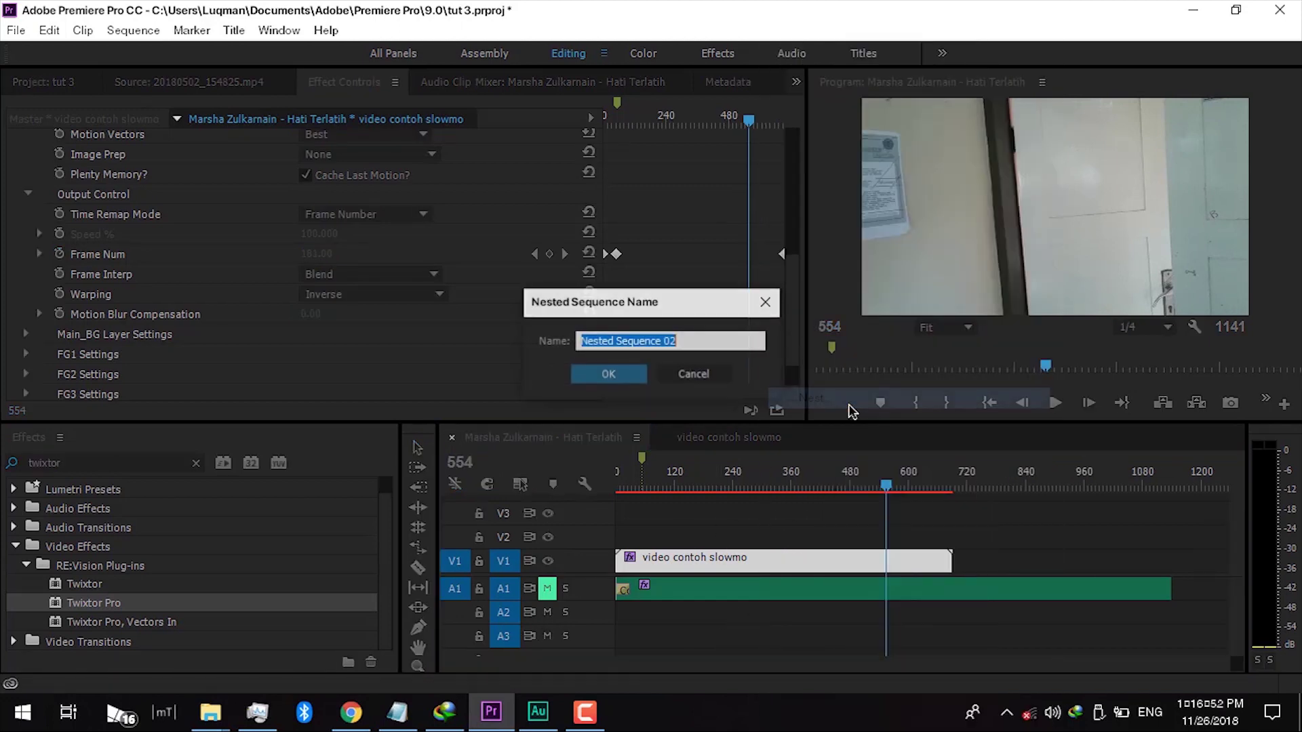
{"action": "type", "text": "video sudh"}
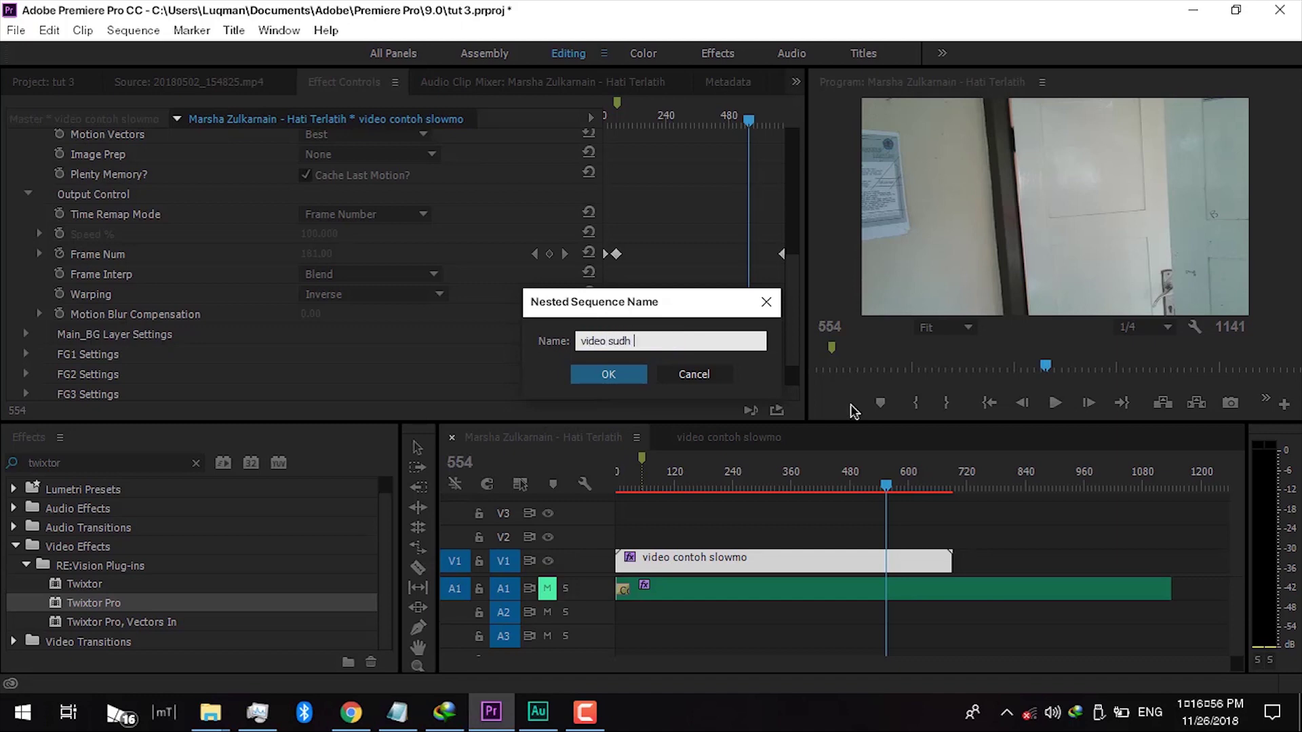
{"action": "type", "text": " dislowno"}
{"action": "key", "text": "Return"}
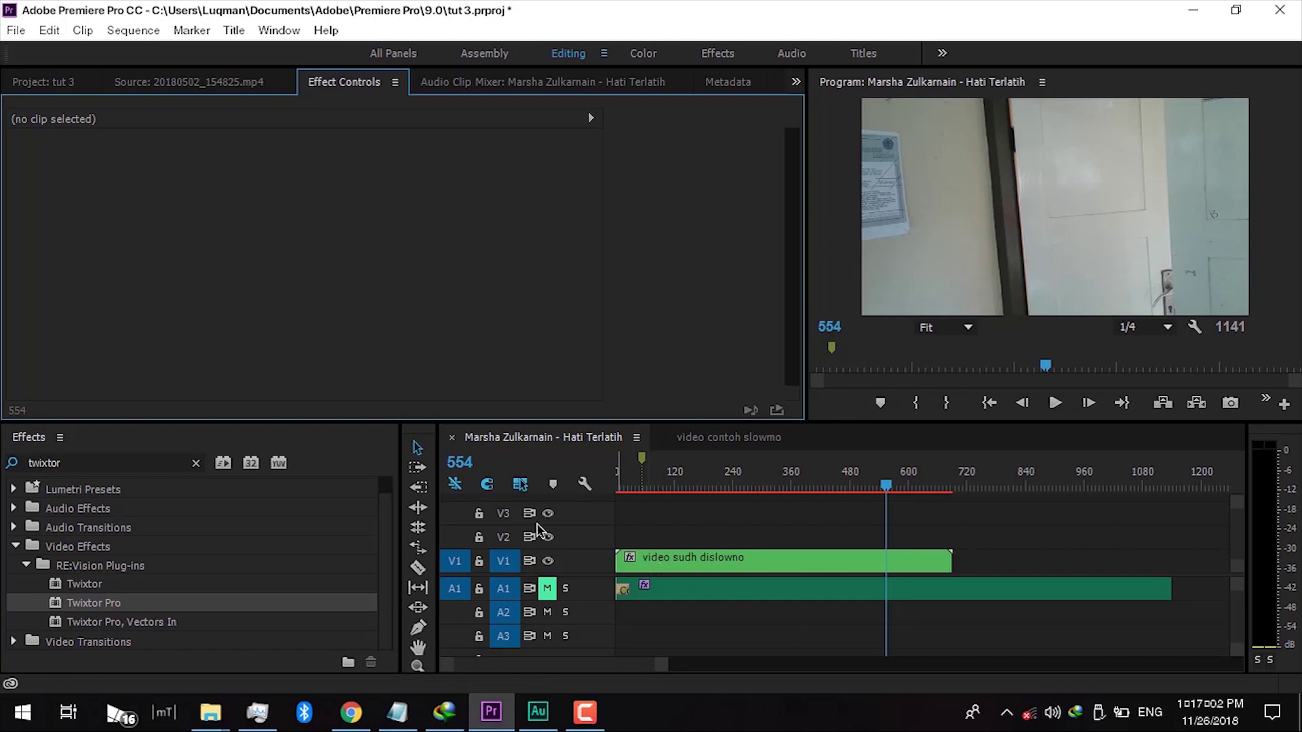
Step: Search the effects for "warp" and apply Warp Stabilizer to the nested clip "video sudh dislowno"
{"action": "left_click", "coordinate": [190, 461]}
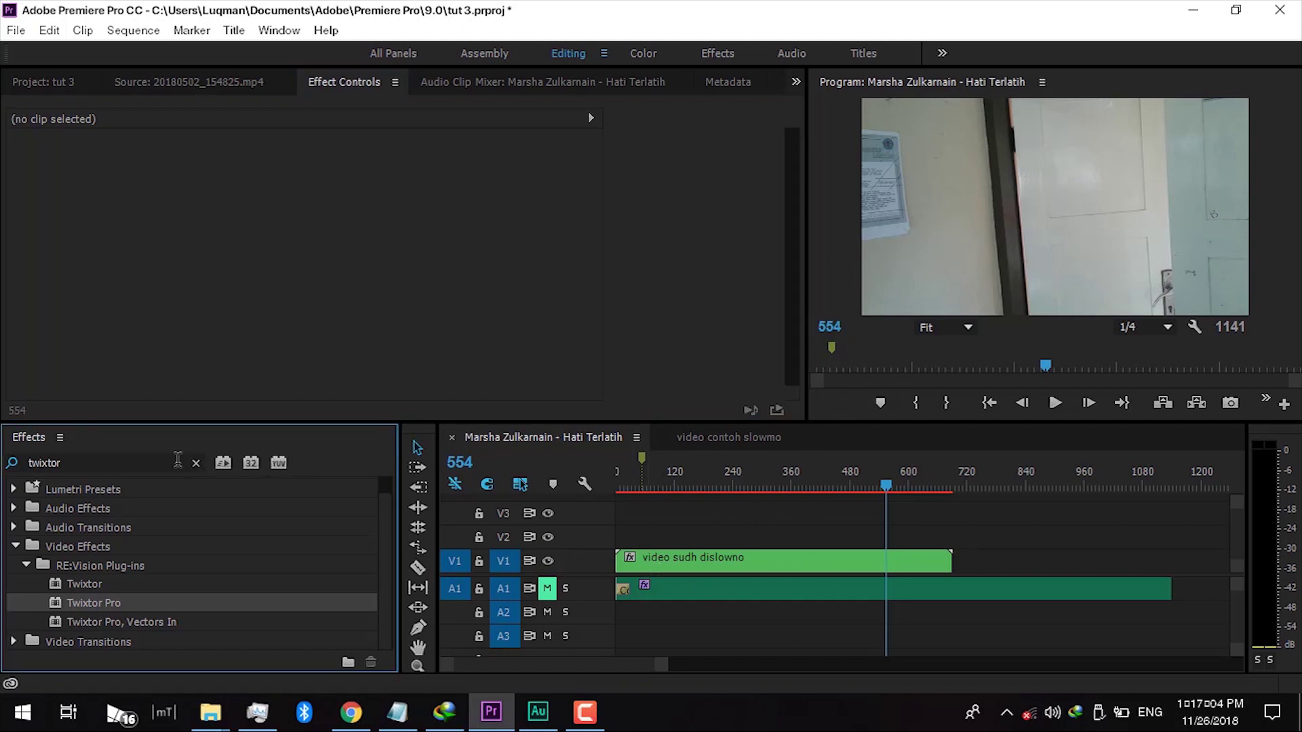
{"action": "left_click_drag", "start_coordinate": [67, 464], "coordinate": [2, 458]}
{"action": "type", "text": "wa"}
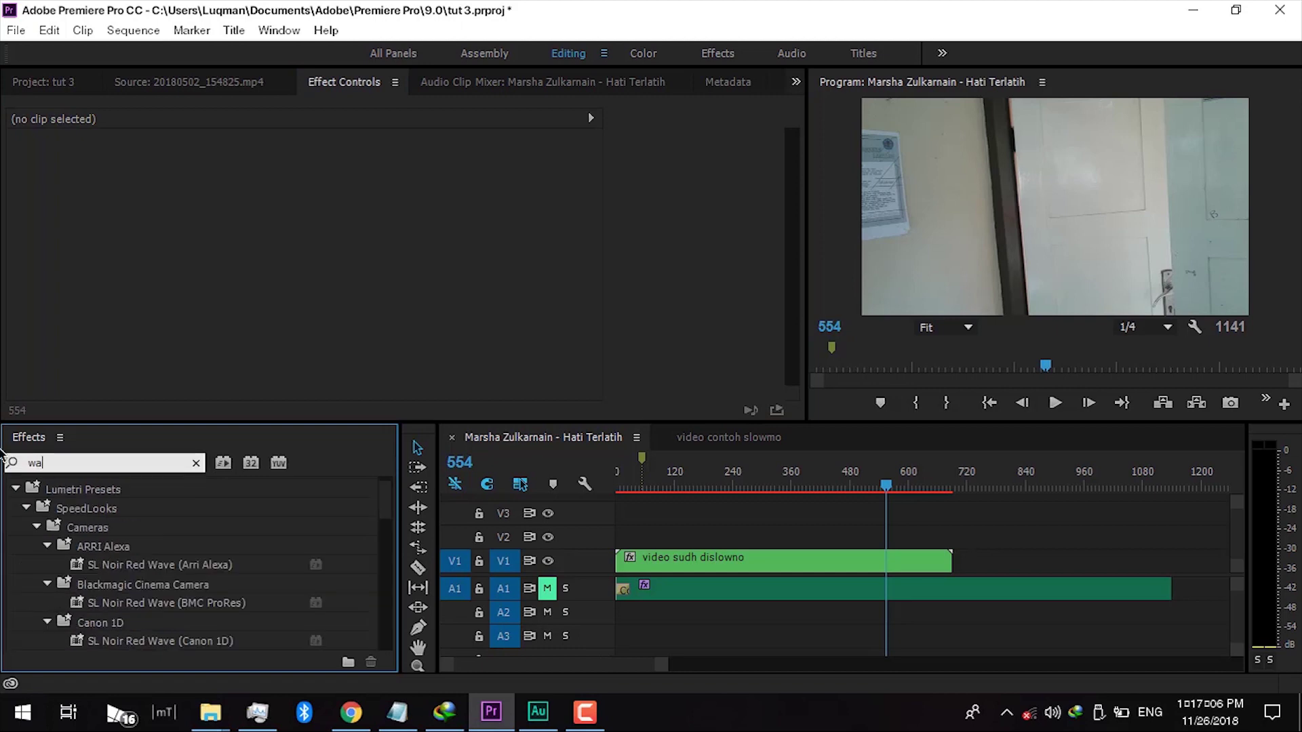
{"action": "type", "text": "rp"}
{"action": "left_click_drag", "start_coordinate": [112, 605], "coordinate": [716, 559]}
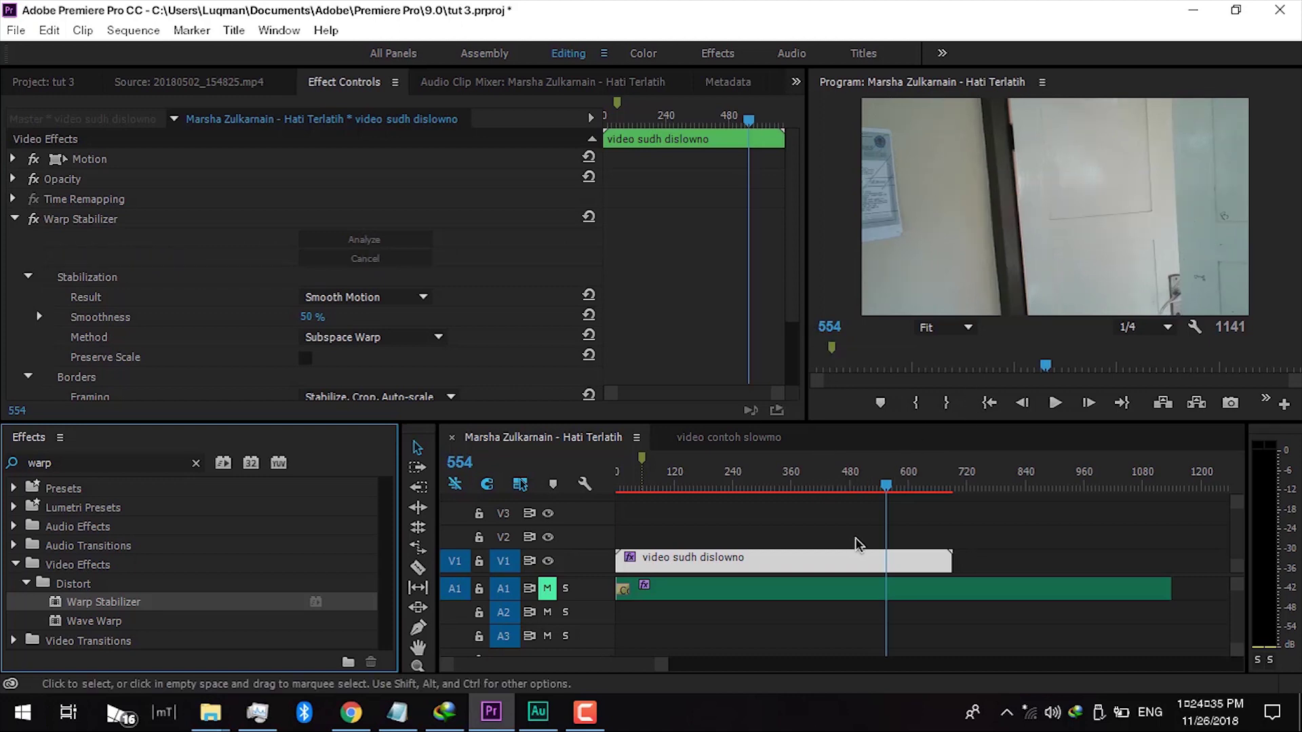
Step: Play the stabilized clip from the start and scrub through it to check the smoothness of the slow motion
{"action": "key", "text": "Home"}
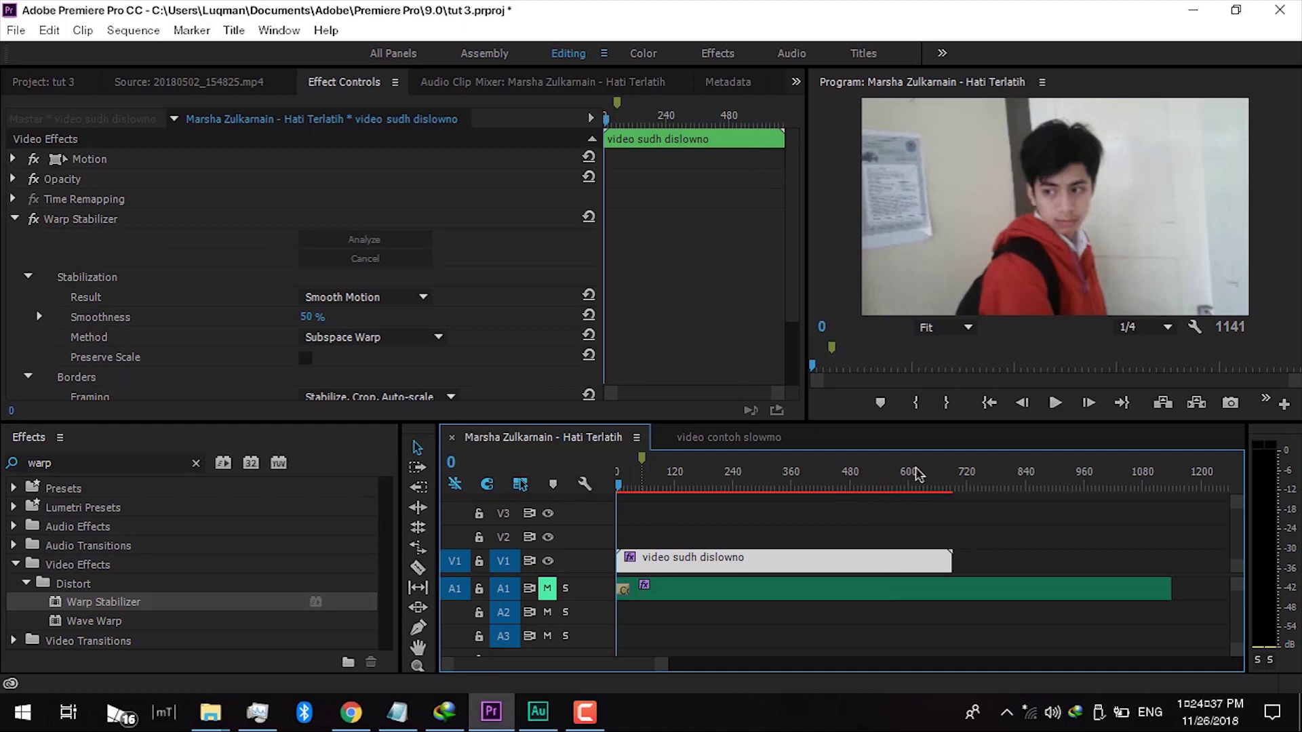
{"action": "left_click", "coordinate": [1055, 403]}
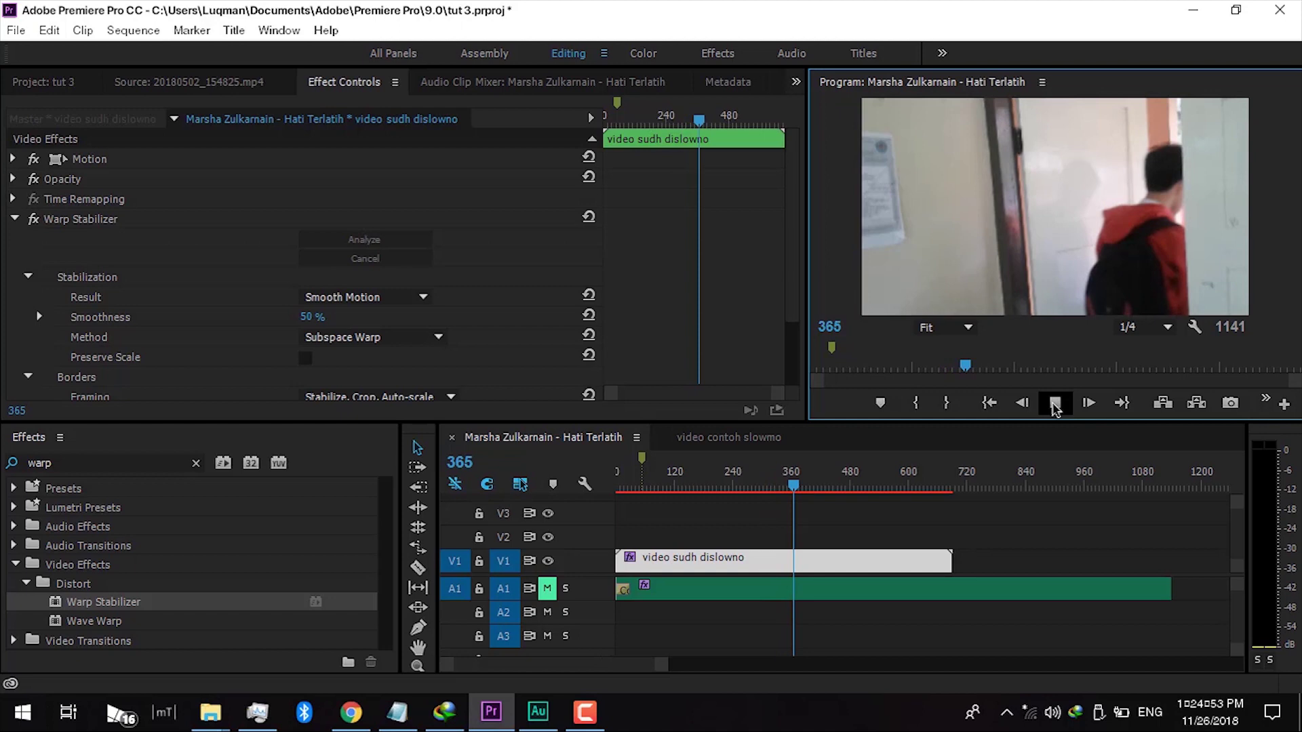
{"action": "left_click", "coordinate": [1055, 404]}
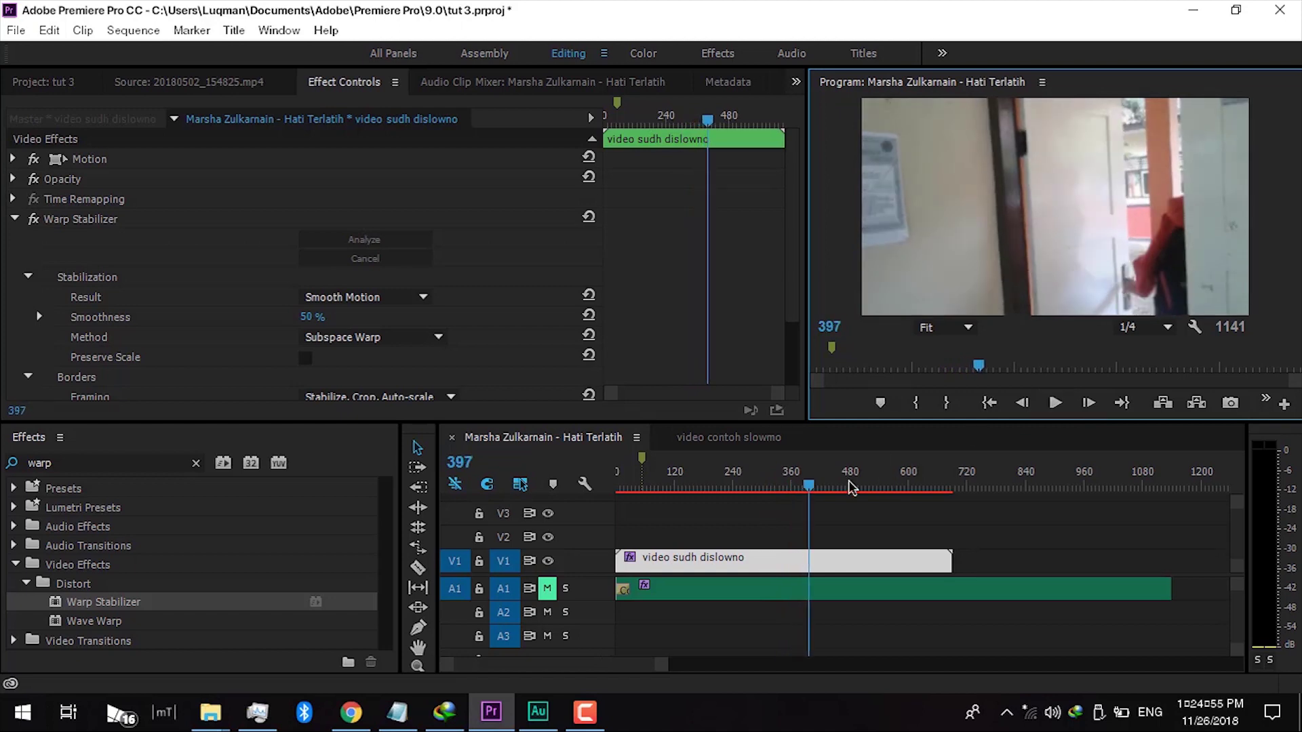
{"action": "left_click_drag", "start_coordinate": [803, 488], "coordinate": [767, 538]}
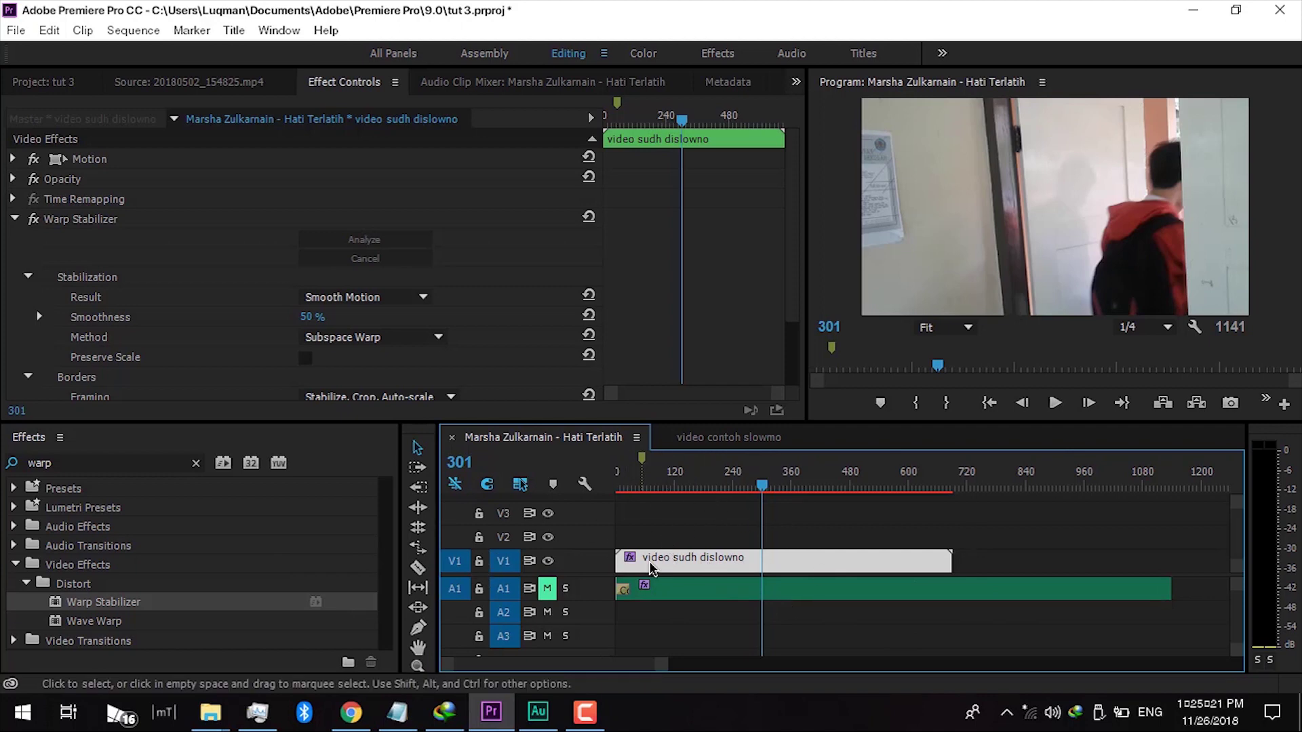
{"action": "mouse_move", "coordinate": [684, 486]}
{"action": "left_mouse_down"}
{"action": "mouse_move", "coordinate": [637, 488]}
{"action": "mouse_move", "coordinate": [696, 510]}
{"action": "mouse_move", "coordinate": [905, 508]}
{"action": "mouse_move", "coordinate": [623, 507]}
{"action": "mouse_move", "coordinate": [696, 501]}
{"action": "left_mouse_up"}
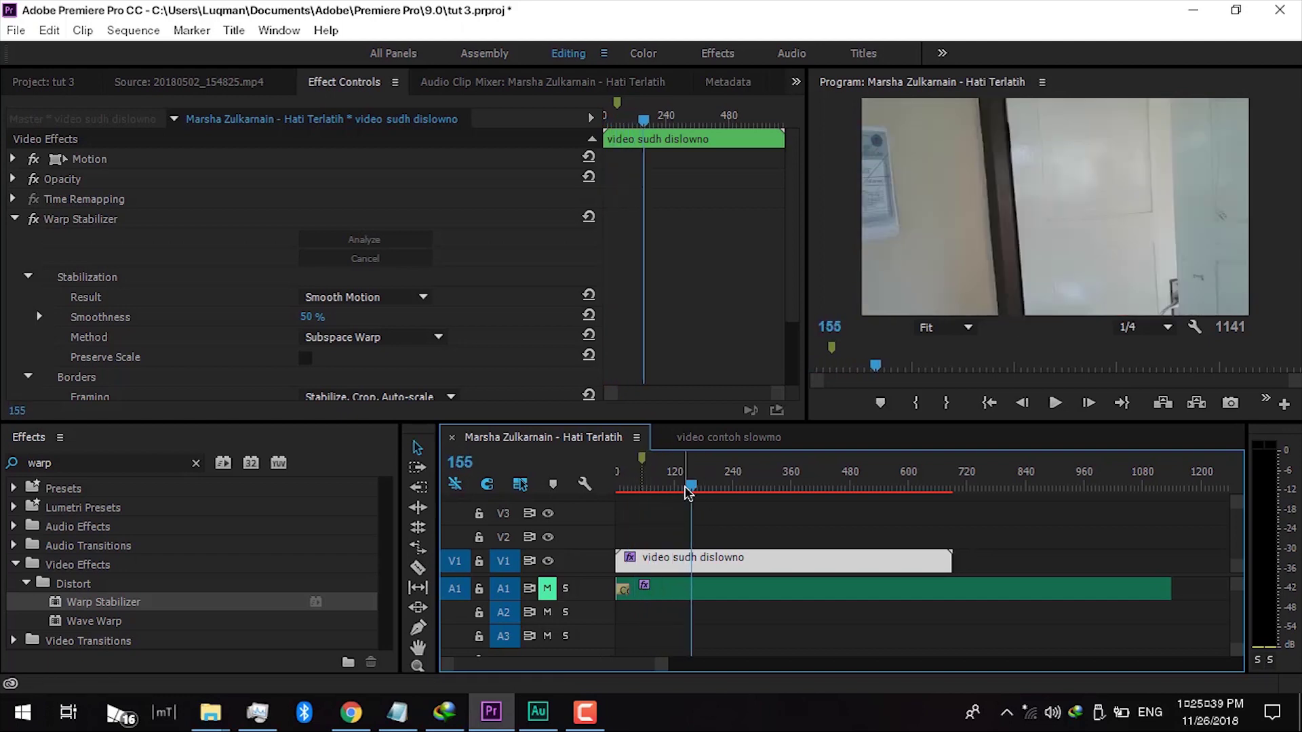
{"action": "left_click_drag", "start_coordinate": [697, 493], "coordinate": [668, 490]}
{"action": "key", "text": "Home"}
{"action": "left_click", "coordinate": [1053, 407]}
{"action": "left_click", "coordinate": [1055, 404]}
{"action": "left_click_drag", "start_coordinate": [785, 468], "coordinate": [865, 534]}
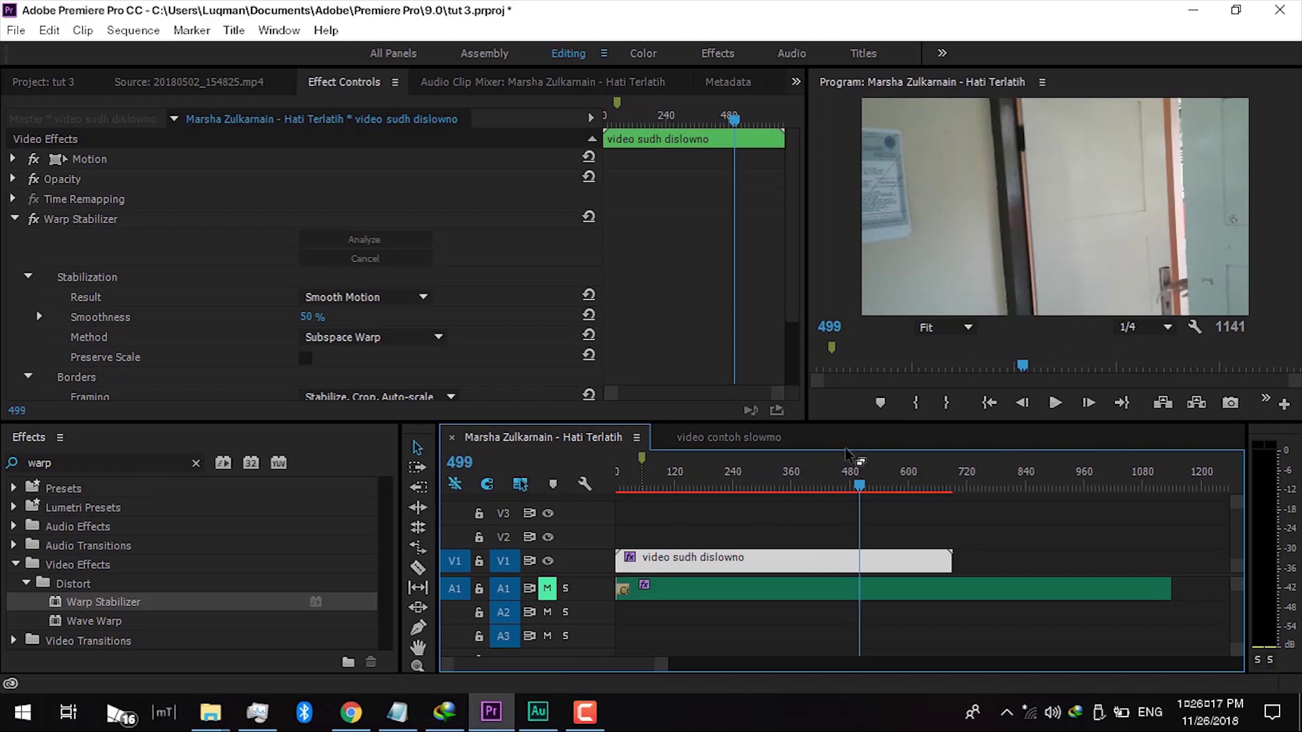
{"action": "left_click", "coordinate": [643, 471]}
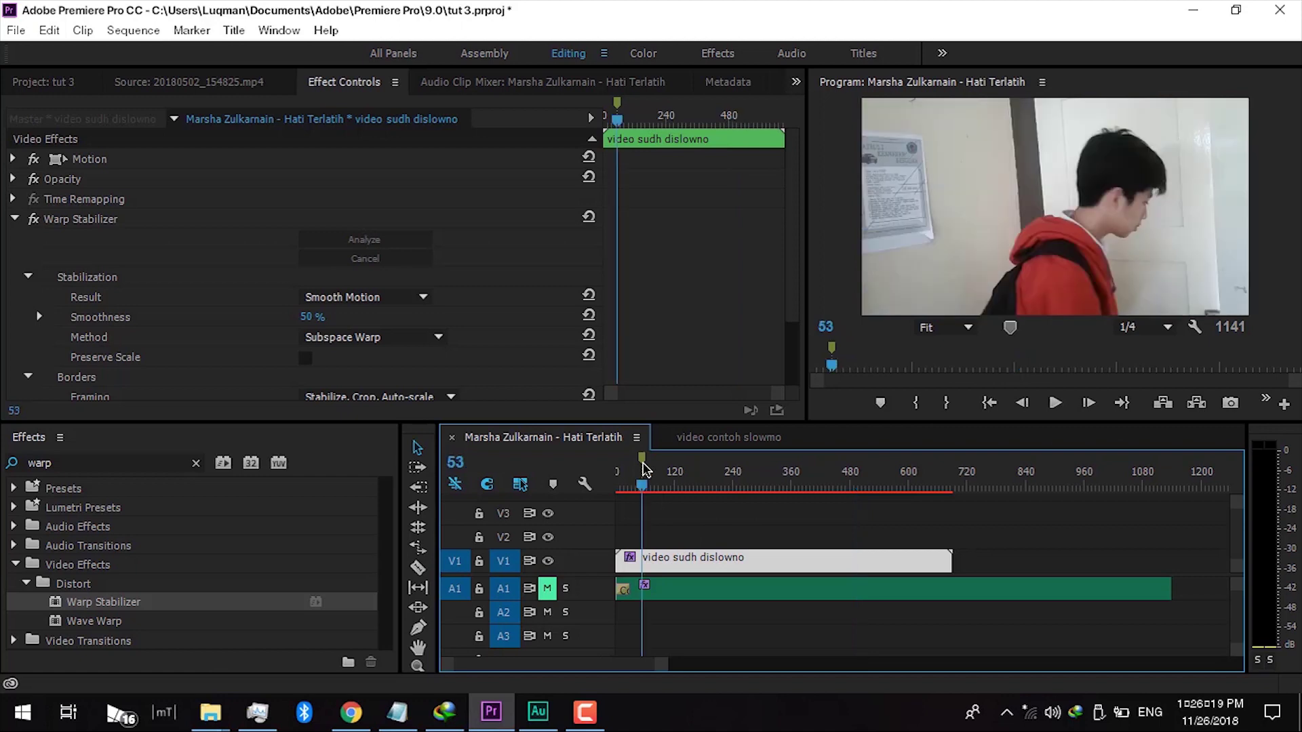